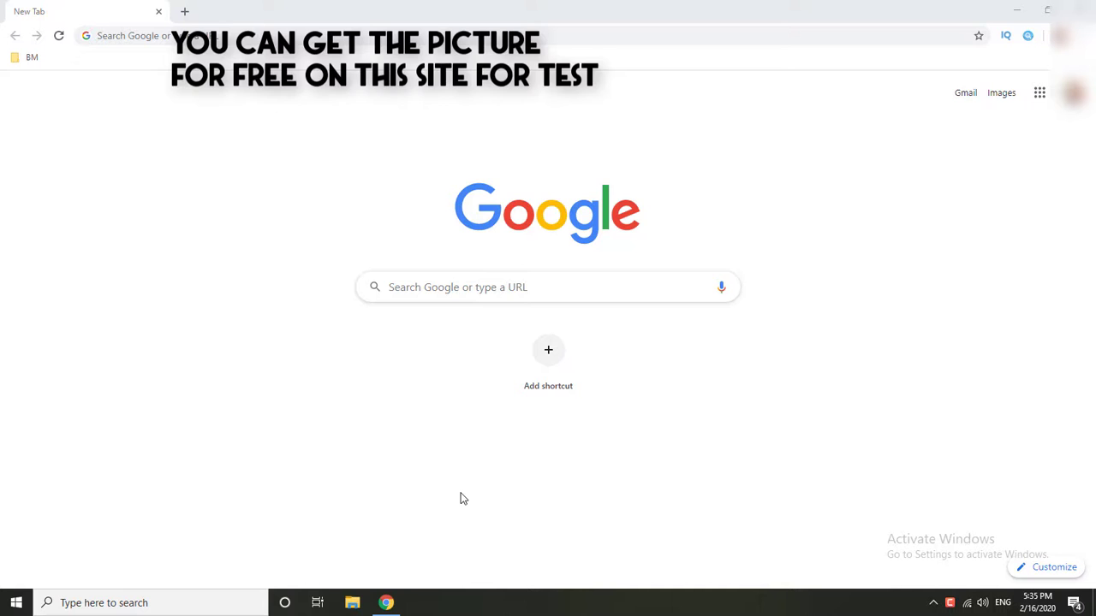
Step: Search Google for 'unsplash' to reach the Unsplash free-photo site
{"action": "left_click", "coordinate": [482, 286]}
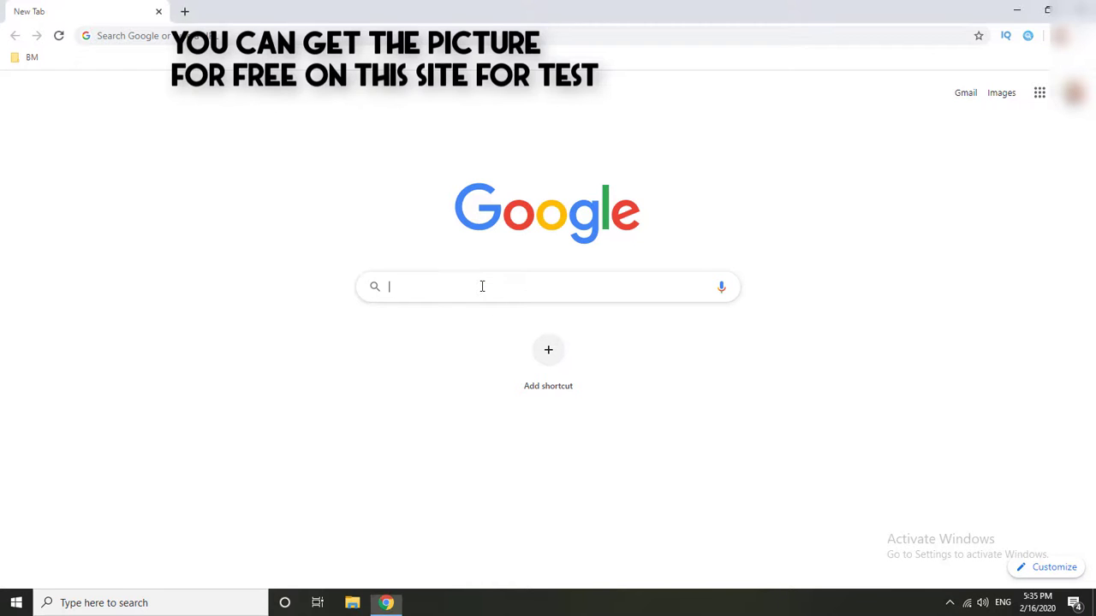
{"action": "type", "text": "unsplash"}
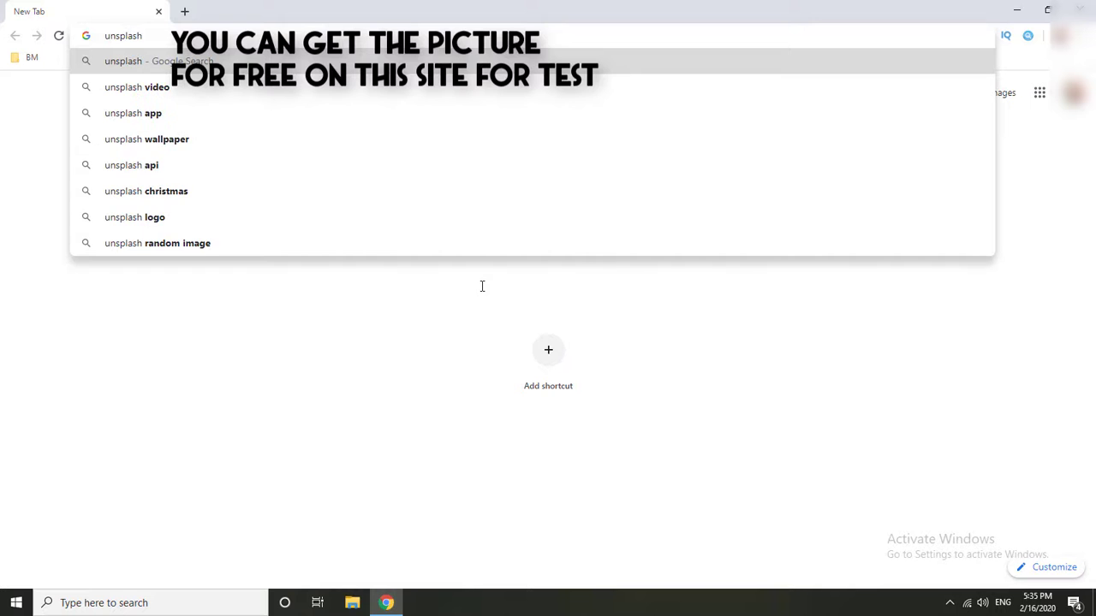
{"action": "key", "text": "Return"}
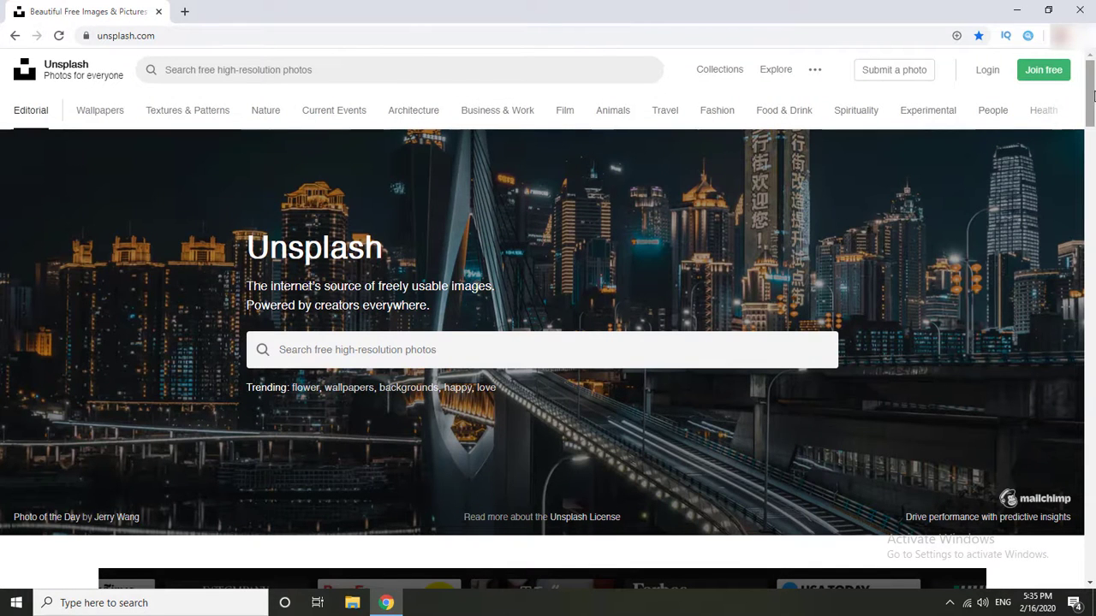
Step: Browse down through the Unsplash photo grid
{"action": "mouse_move", "coordinate": [1090, 96]}
{"action": "left_mouse_down"}
{"action": "mouse_move", "coordinate": [1058, 312]}
{"action": "mouse_move", "coordinate": [1059, 399]}
{"action": "left_mouse_up"}
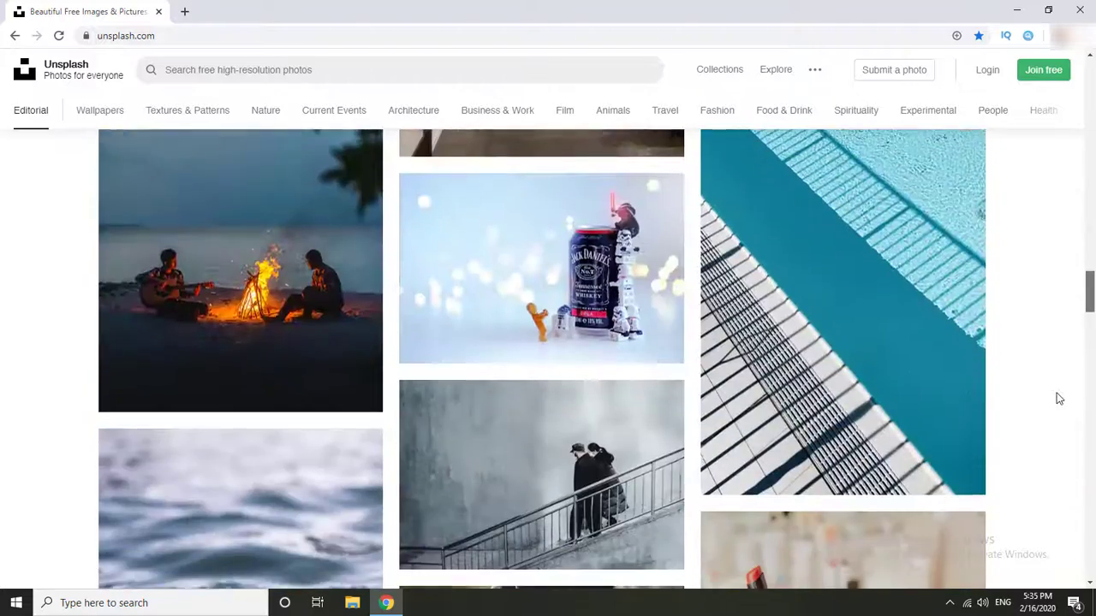
{"action": "scroll", "coordinate": [1059, 399], "scroll_direction": "down", "scroll_amount": 3}
{"action": "scroll", "coordinate": [1059, 414], "scroll_direction": "down", "scroll_amount": 2}
{"action": "scroll", "coordinate": [1054, 425], "scroll_direction": "down", "scroll_amount": 2}
{"action": "scroll", "coordinate": [1047, 440], "scroll_direction": "down", "scroll_amount": 1}
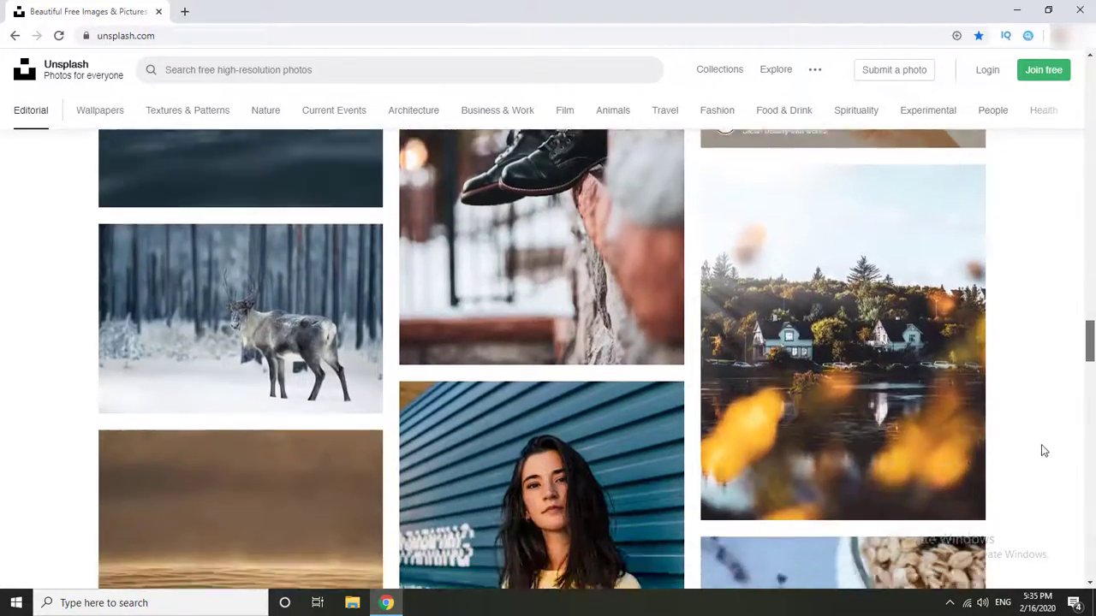
{"action": "scroll", "coordinate": [1044, 451], "scroll_direction": "down", "scroll_amount": 2}
{"action": "scroll", "coordinate": [1028, 460], "scroll_direction": "down", "scroll_amount": 1}
{"action": "scroll", "coordinate": [1027, 459], "scroll_direction": "down", "scroll_amount": 2}
{"action": "scroll", "coordinate": [1015, 482], "scroll_direction": "down", "scroll_amount": 2}
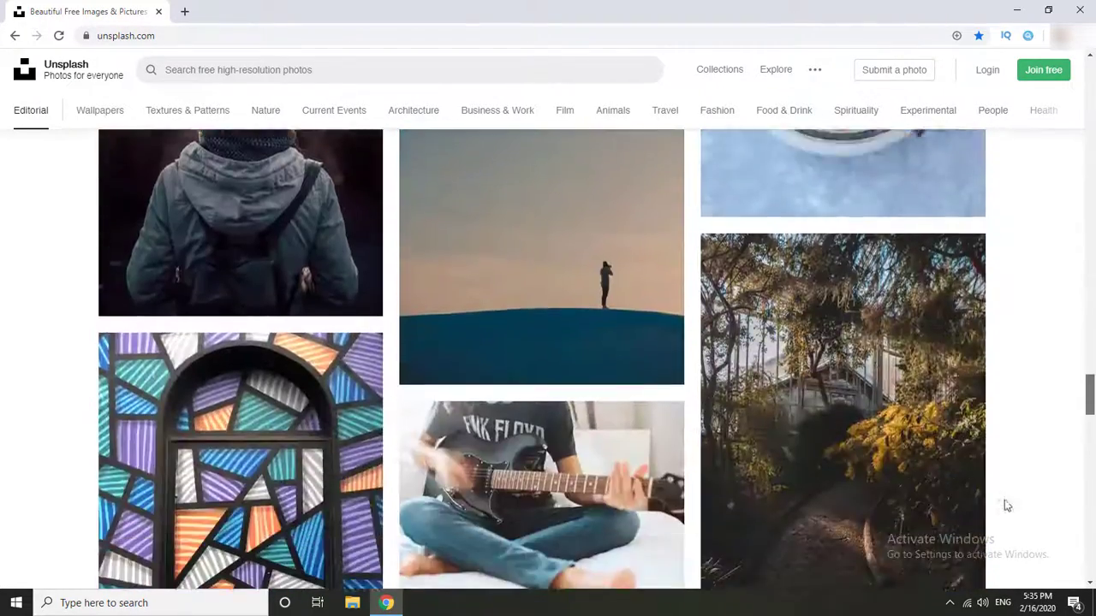
{"action": "scroll", "coordinate": [881, 471], "scroll_direction": "down", "scroll_amount": 2}
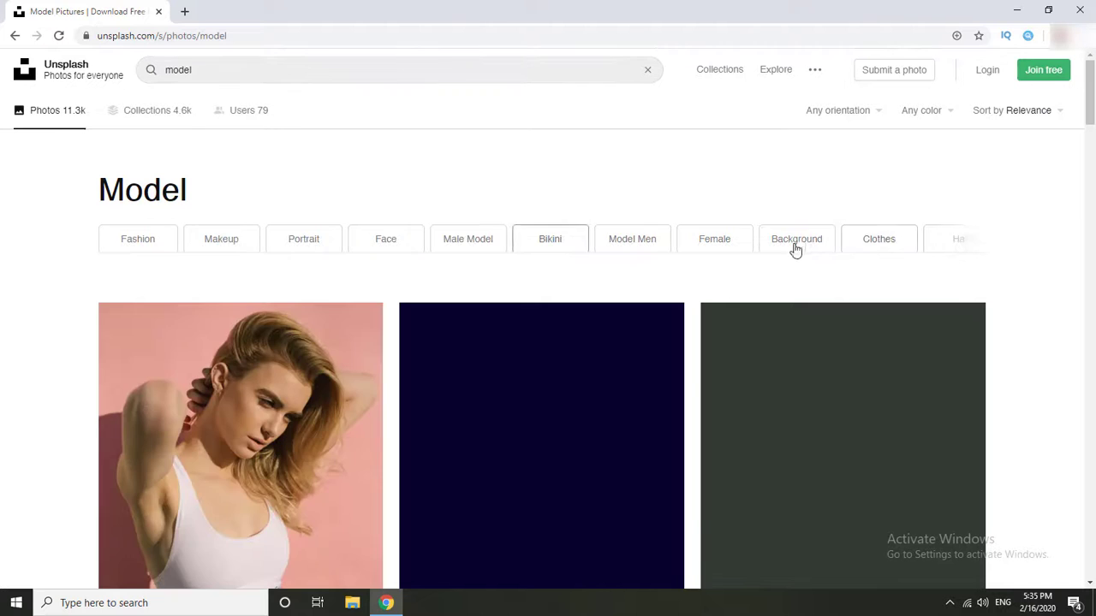
Step: Return to the Unsplash homepage and close the Chrome window
{"action": "left_click_drag", "start_coordinate": [1083, 106], "coordinate": [1091, 235]}
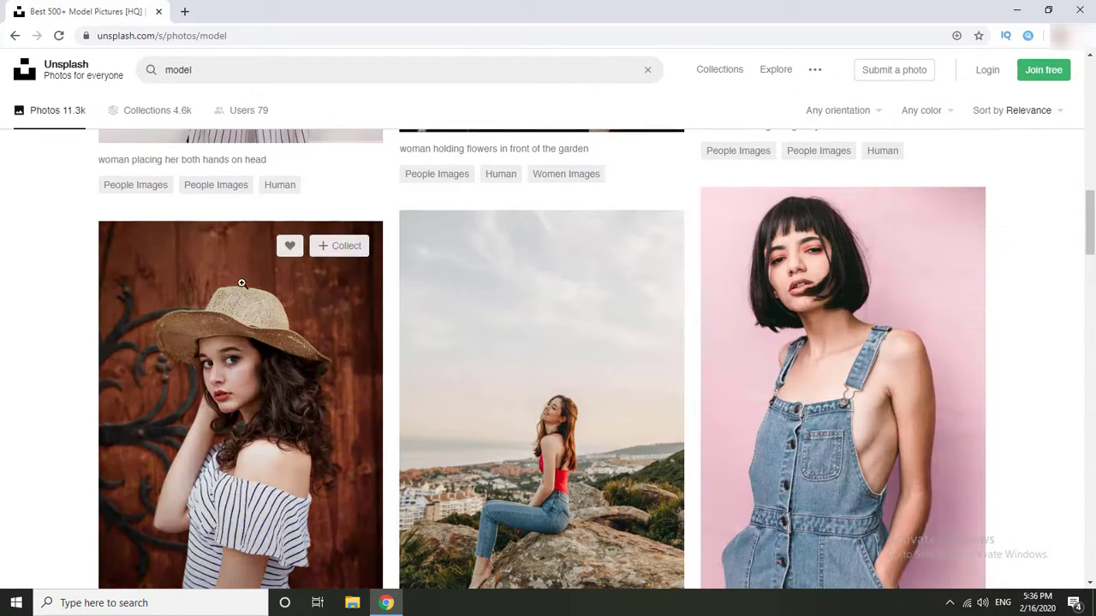
{"action": "left_click", "coordinate": [47, 70]}
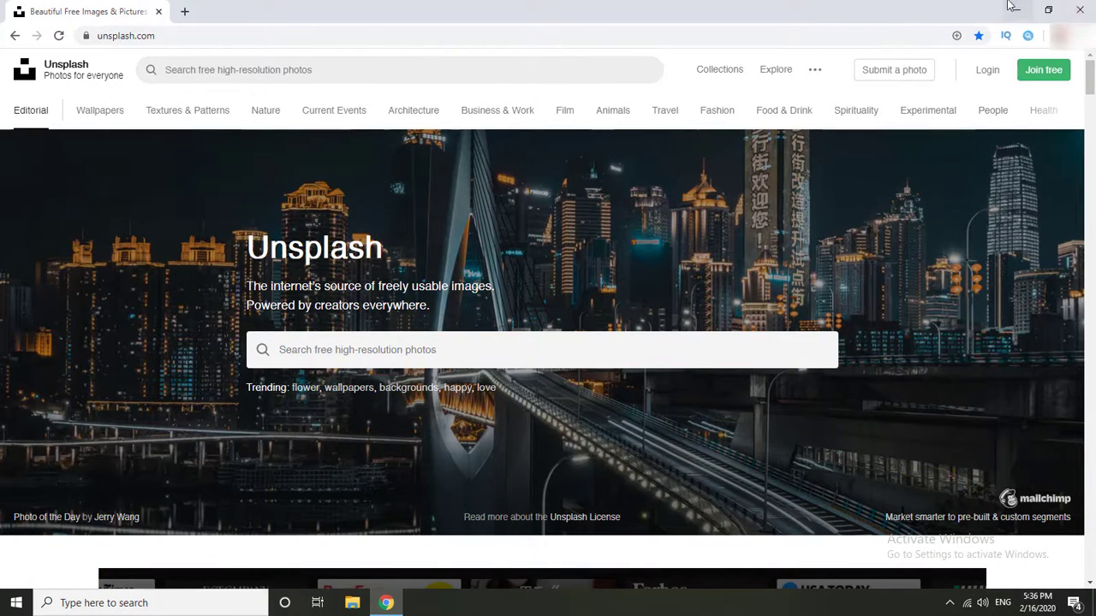
{"action": "left_click", "coordinate": [1082, 9]}
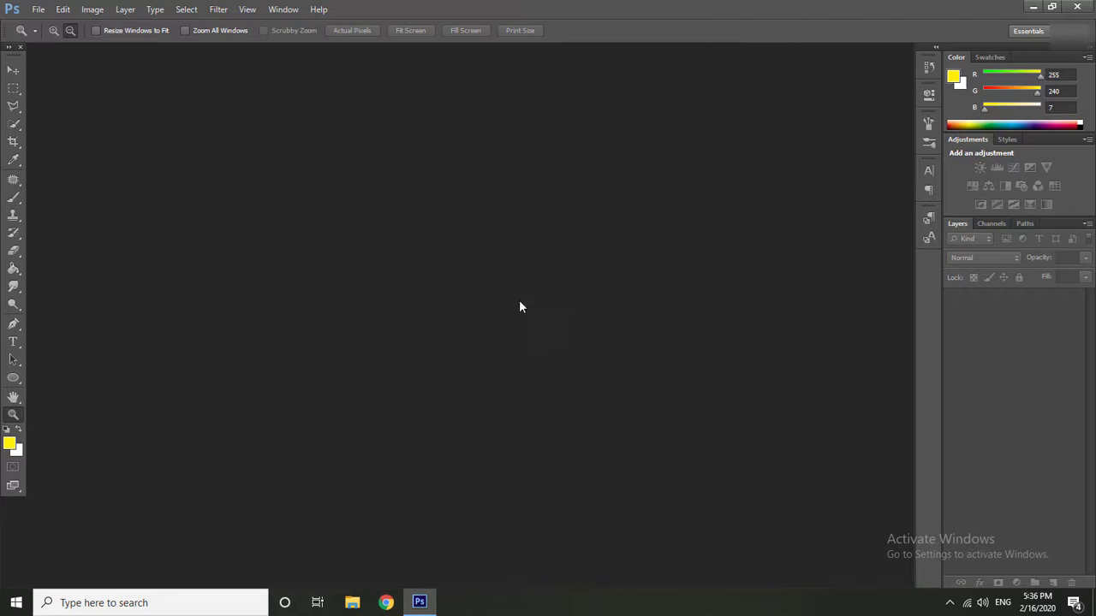
Step: Open the Desktop photo of the woman in the white sweater
{"action": "left_click", "coordinate": [38, 9]}
{"action": "left_click", "coordinate": [54, 36]}
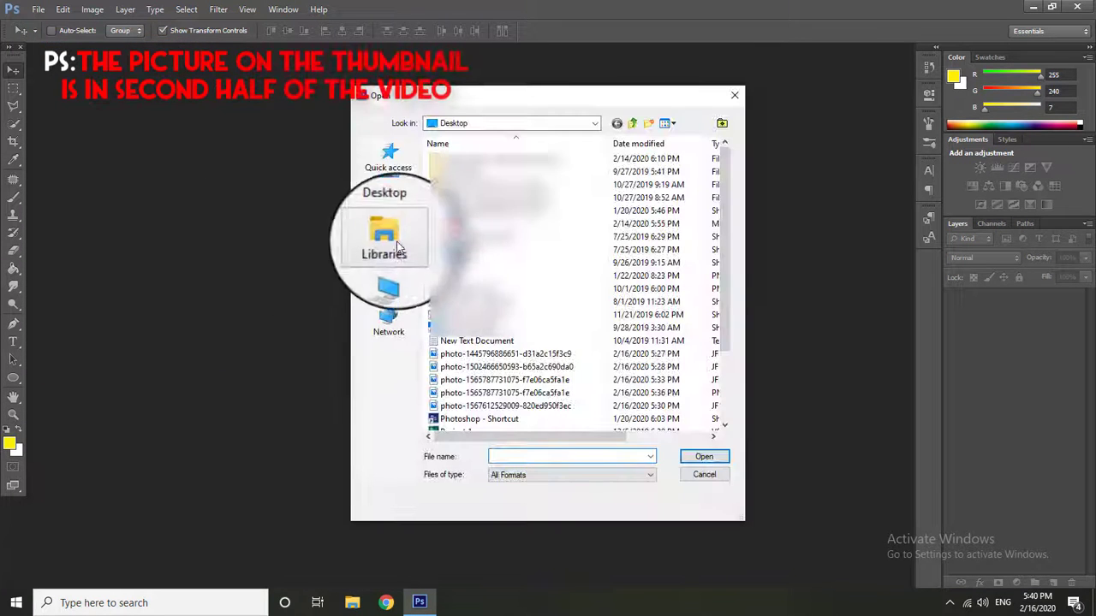
{"action": "left_click", "coordinate": [389, 198]}
{"action": "left_click_drag", "start_coordinate": [726, 171], "coordinate": [744, 399]}
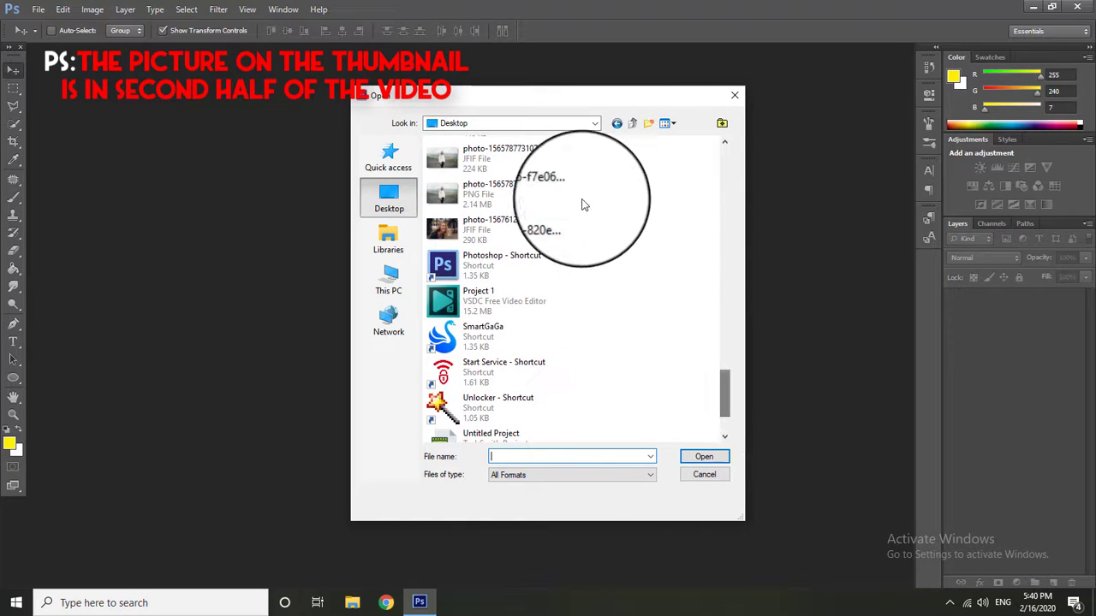
{"action": "left_click", "coordinate": [565, 195]}
{"action": "left_click", "coordinate": [698, 458]}
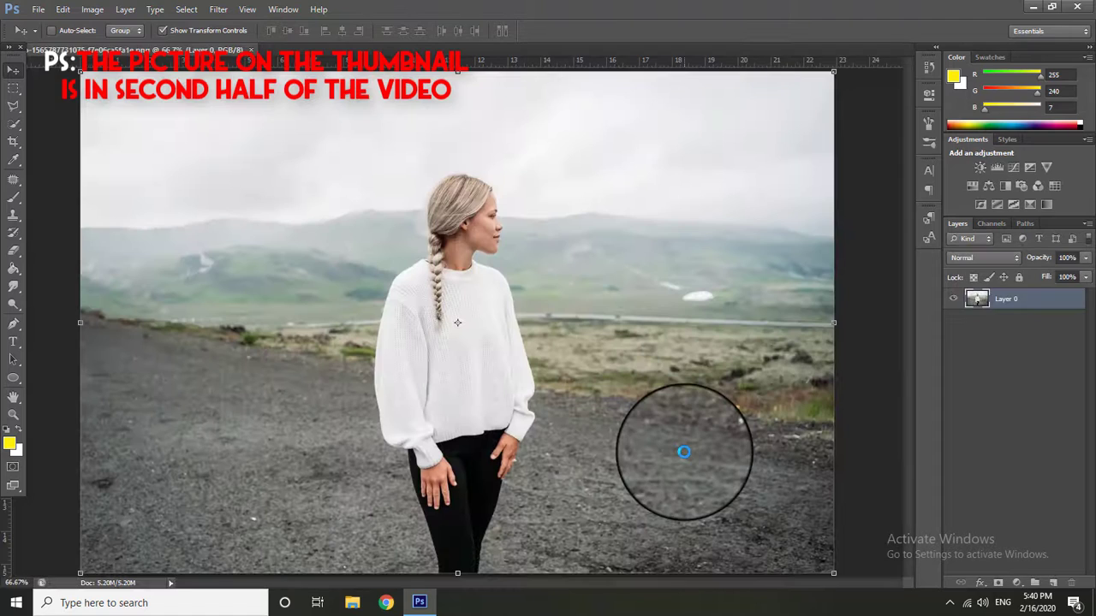
Step: Crop the photo to a wide frame around the woman's upper body
{"action": "left_click", "coordinate": [13, 141]}
{"action": "left_click_drag", "start_coordinate": [166, 109], "coordinate": [766, 417]}
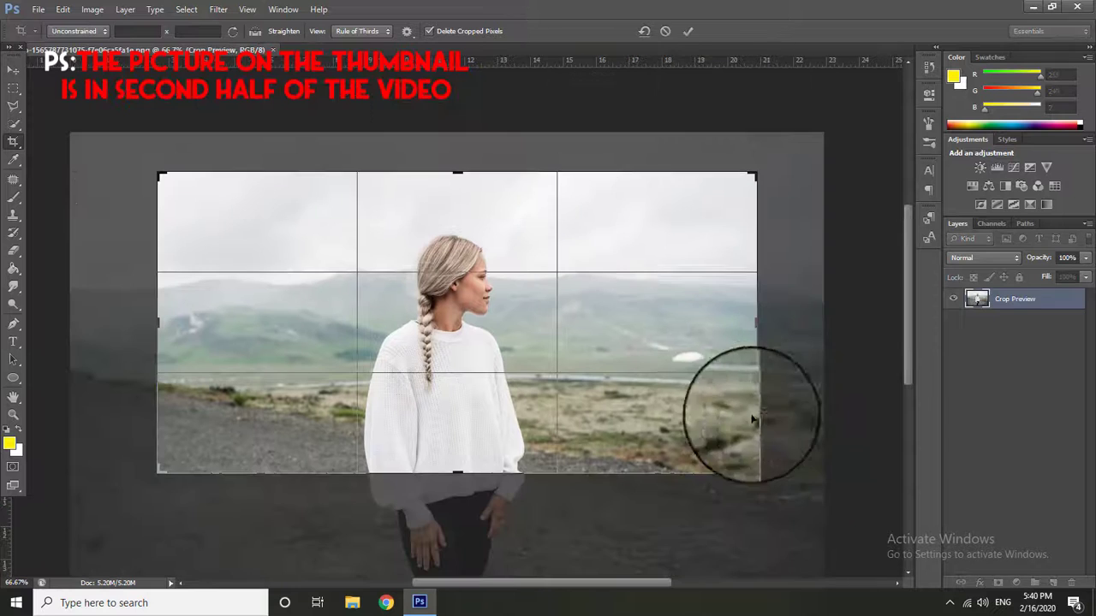
{"action": "left_click", "coordinate": [690, 31]}
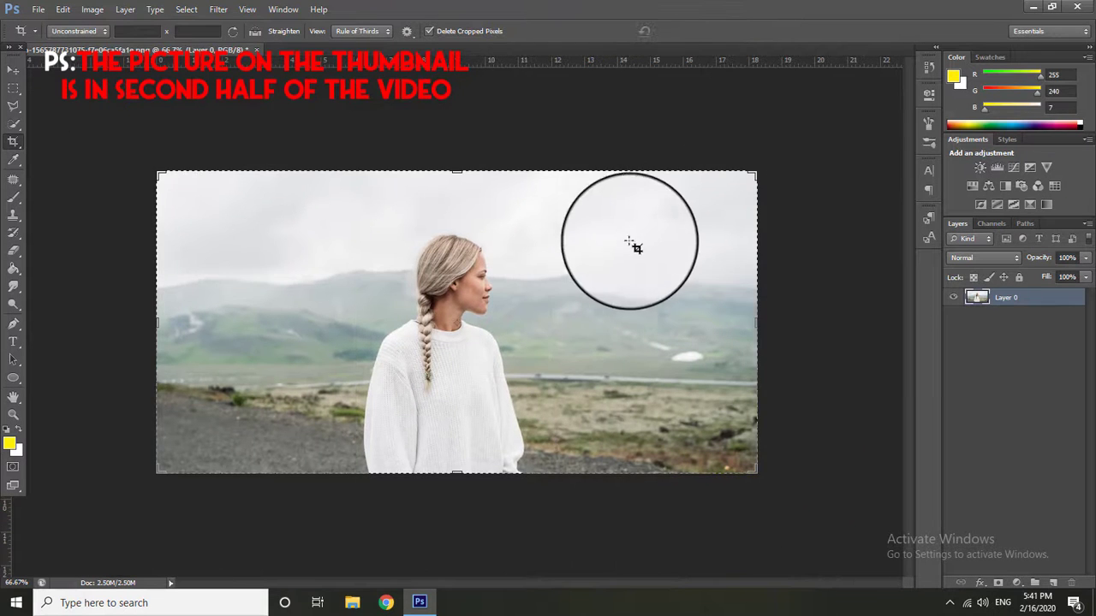
{"action": "left_click", "coordinate": [13, 68]}
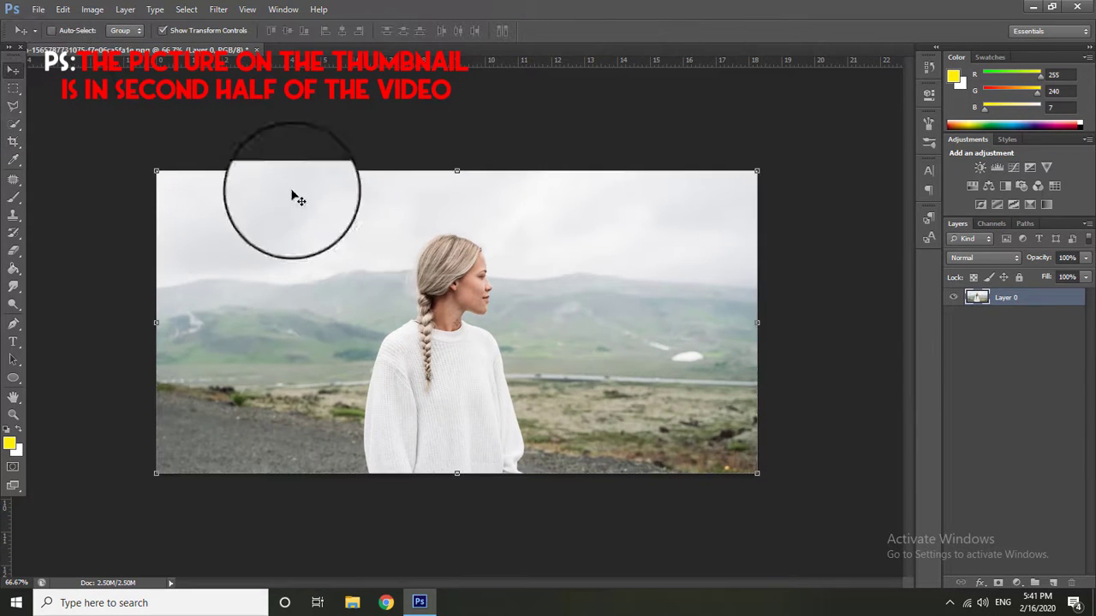
Step: Duplicate Layer 0 as 'second layer' and move Layer 0 above it
{"action": "right_click", "coordinate": [1000, 300]}
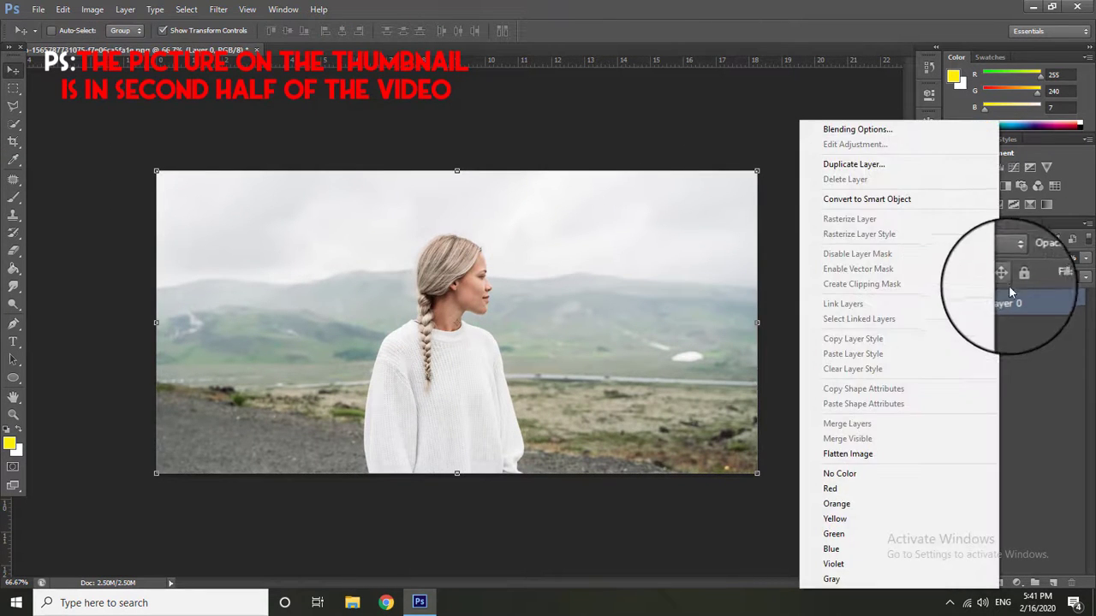
{"action": "left_click", "coordinate": [856, 163]}
{"action": "type", "text": "second layer"}
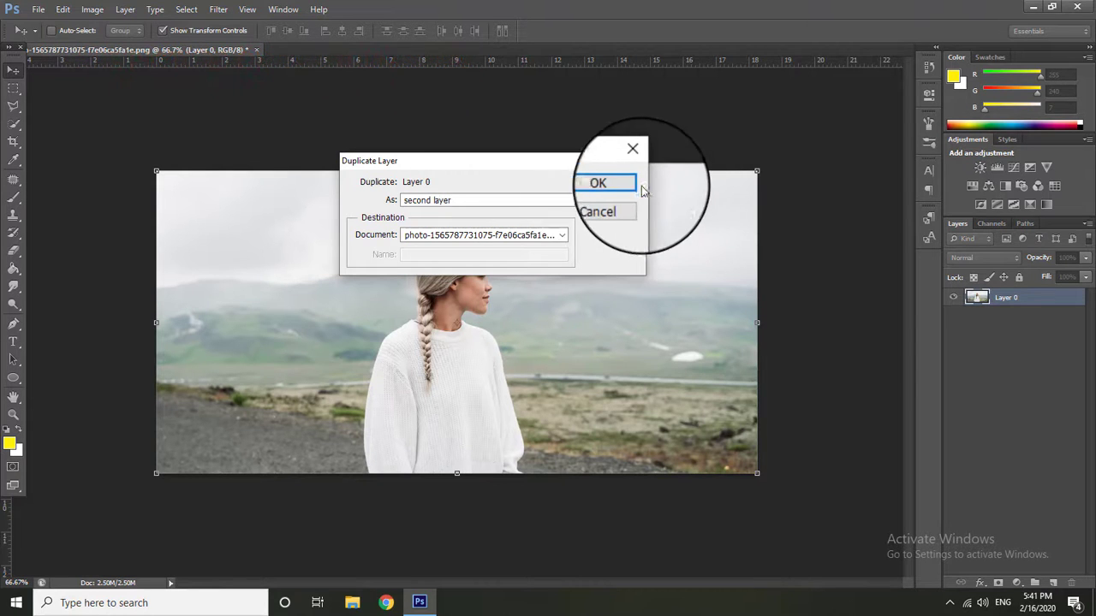
{"action": "left_click", "coordinate": [612, 181]}
{"action": "left_click", "coordinate": [1005, 314]}
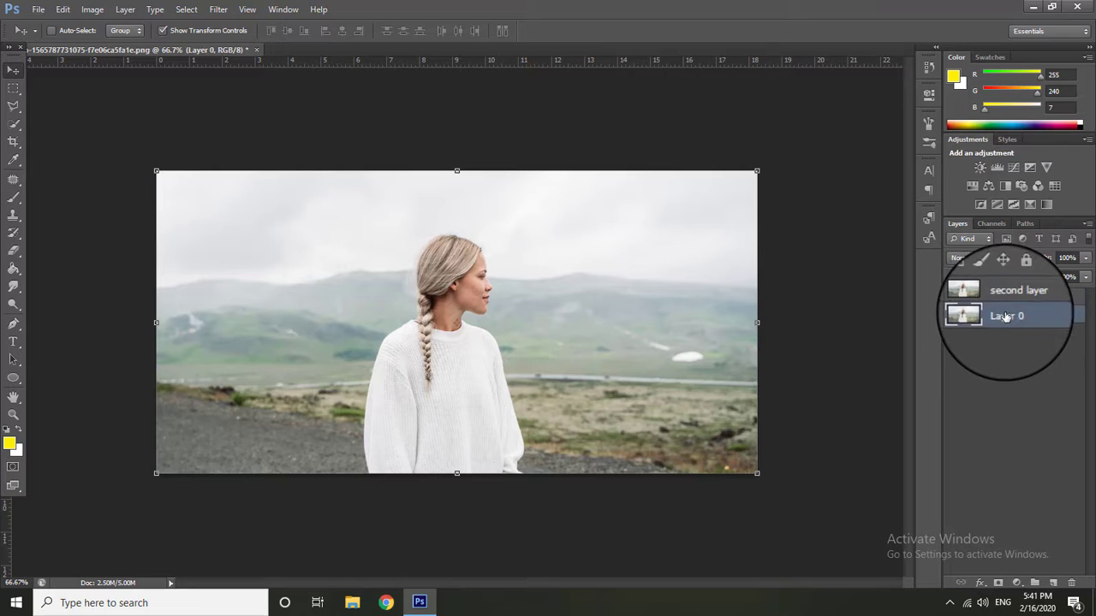
{"action": "left_click_drag", "start_coordinate": [1001, 294], "coordinate": [998, 293]}
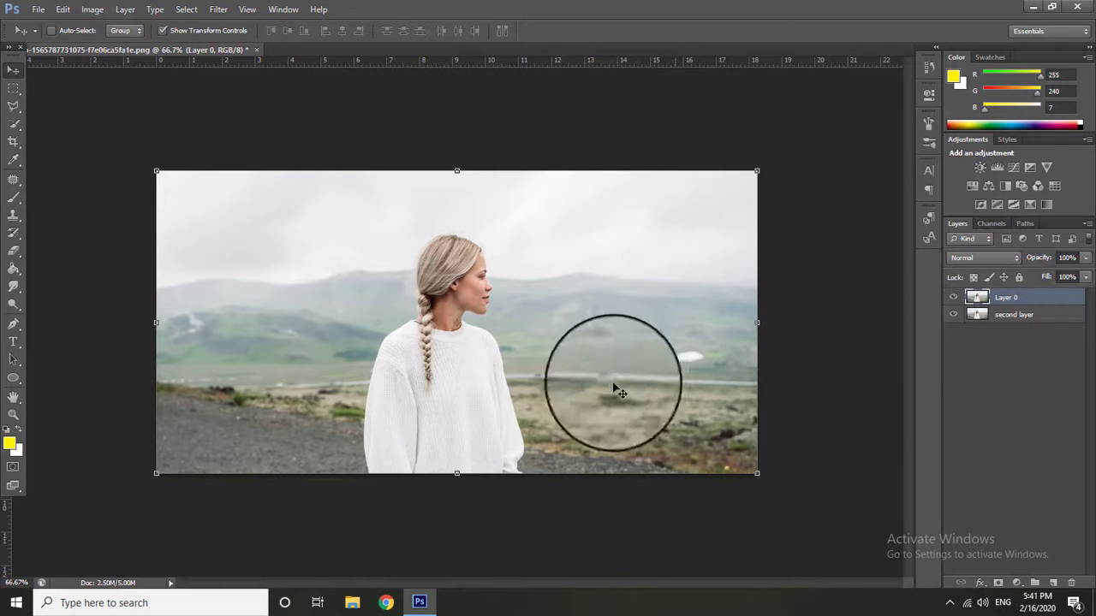
Step: Paint a Quick Selection over the woman's hair, face and body with a 12 px brush
{"action": "left_click", "coordinate": [12, 415]}
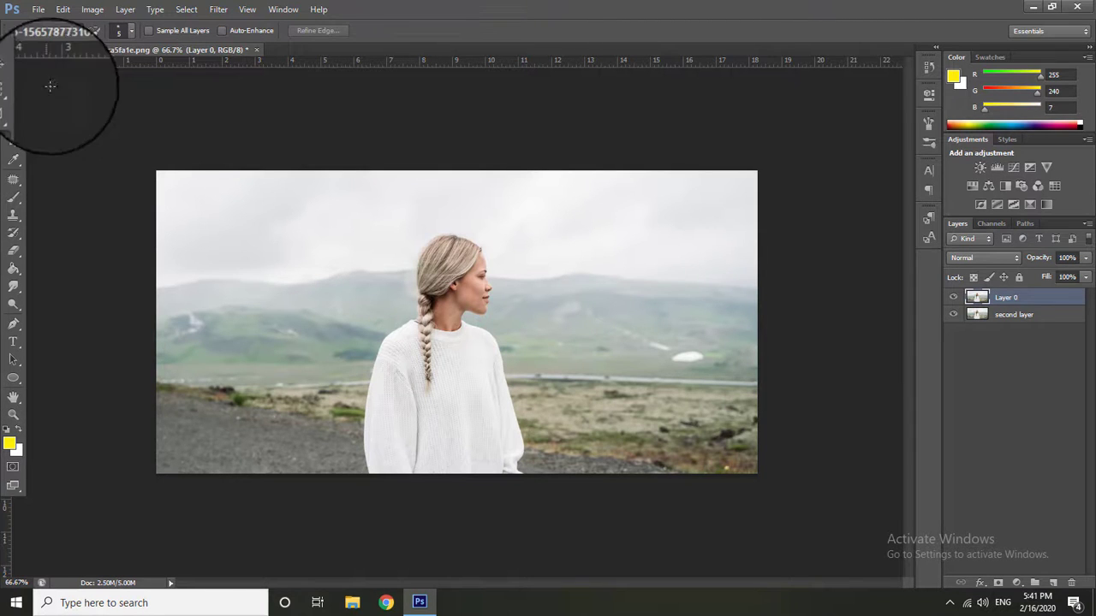
{"action": "left_click", "coordinate": [131, 32]}
{"action": "left_click", "coordinate": [62, 69]}
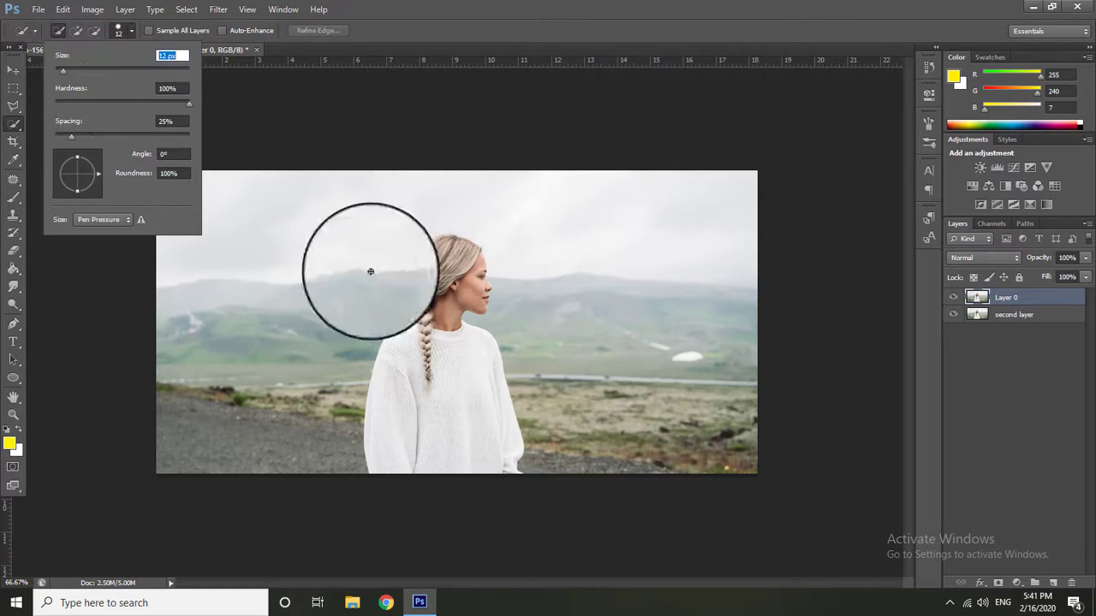
{"action": "mouse_move", "coordinate": [436, 259]}
{"action": "left_mouse_down"}
{"action": "mouse_move", "coordinate": [476, 285]}
{"action": "mouse_move", "coordinate": [436, 249]}
{"action": "mouse_move", "coordinate": [428, 379]}
{"action": "mouse_move", "coordinate": [472, 361]}
{"action": "mouse_move", "coordinate": [426, 324]}
{"action": "left_mouse_up"}
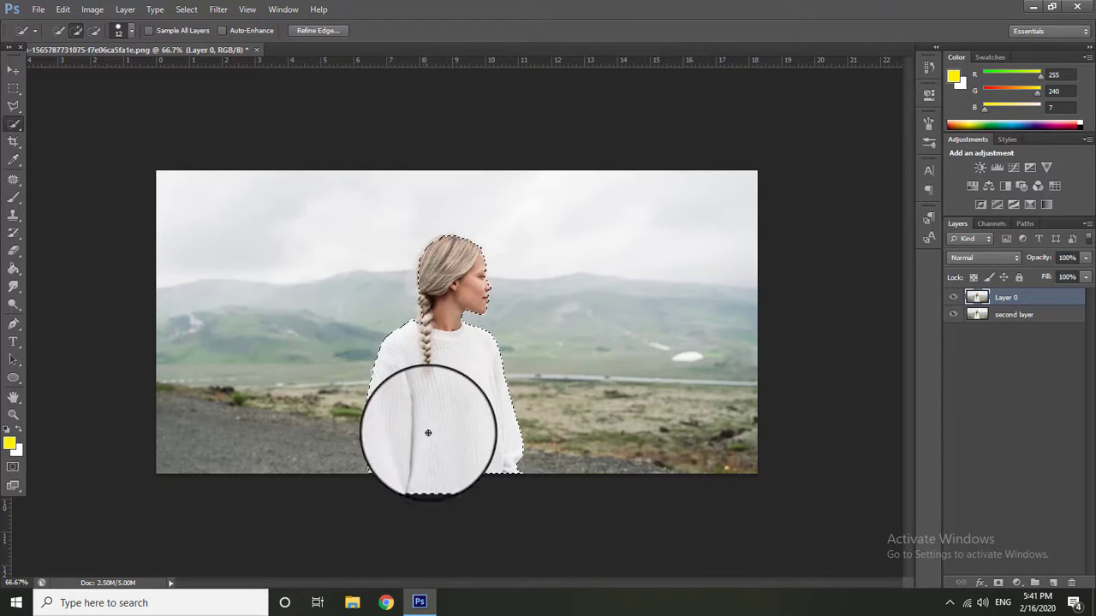
Step: Zoom in on the head and braid and extend the selection along the hair
{"action": "left_click", "coordinate": [13, 417]}
{"action": "left_click_drag", "start_coordinate": [445, 340], "coordinate": [470, 357]}
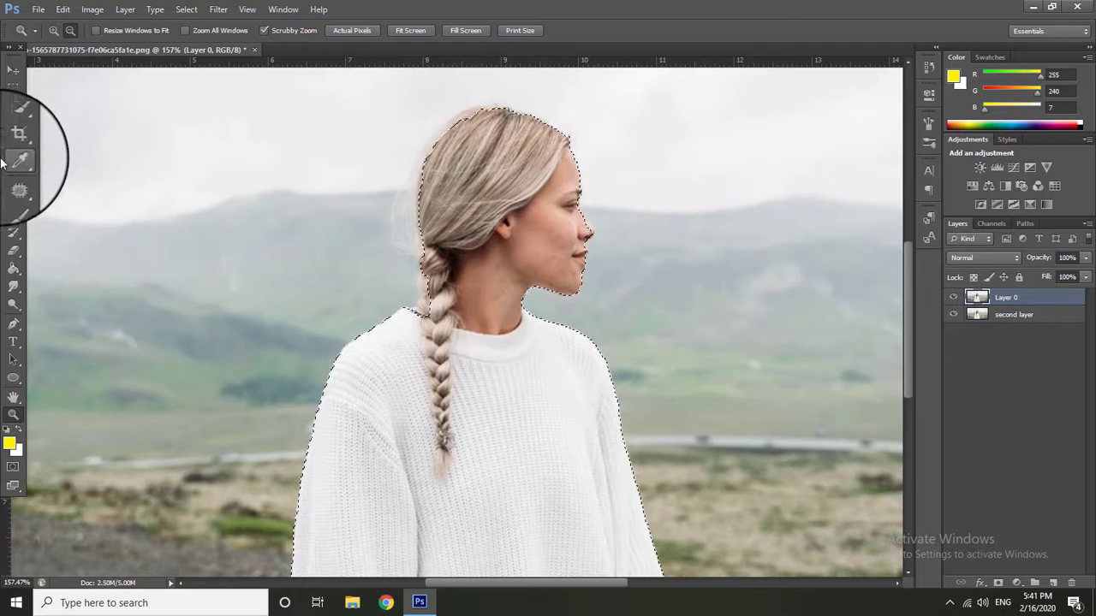
{"action": "left_click", "coordinate": [12, 124]}
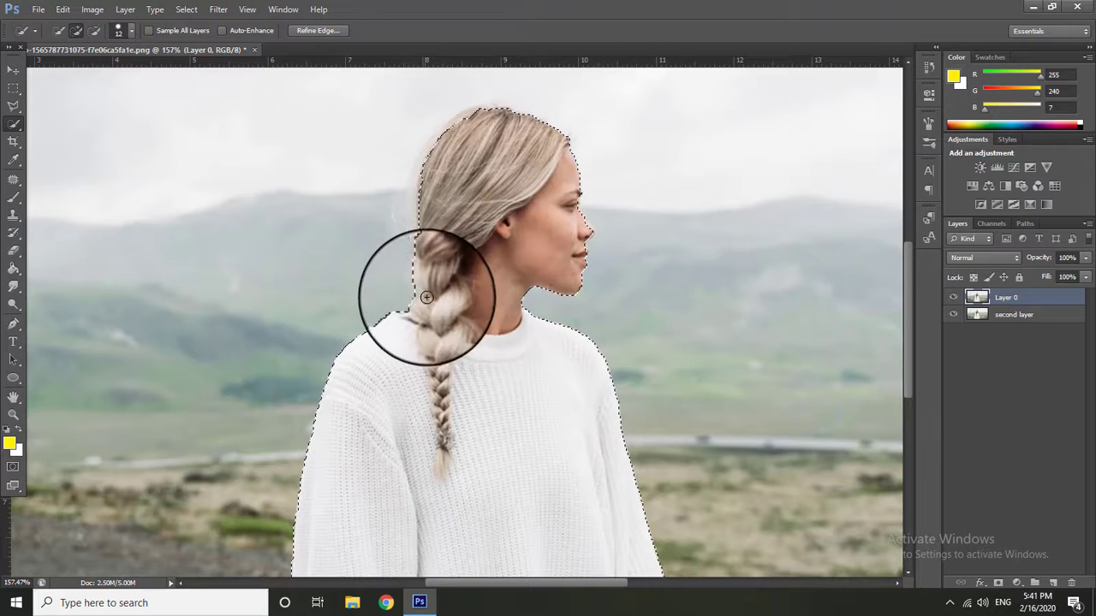
{"action": "left_click_drag", "start_coordinate": [426, 297], "coordinate": [468, 127]}
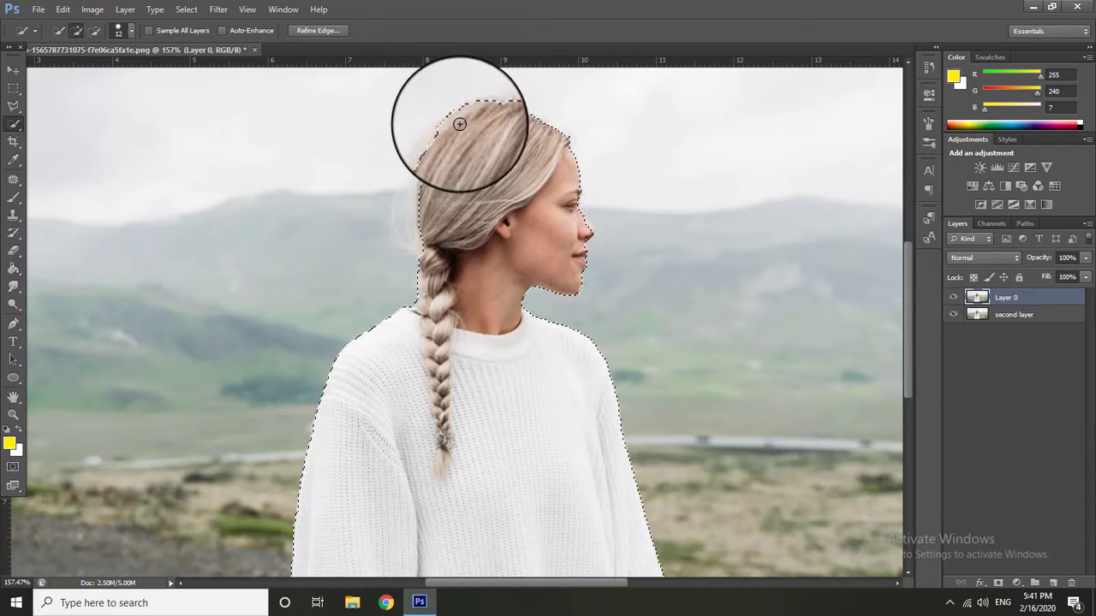
{"action": "left_click_drag", "start_coordinate": [437, 149], "coordinate": [479, 456]}
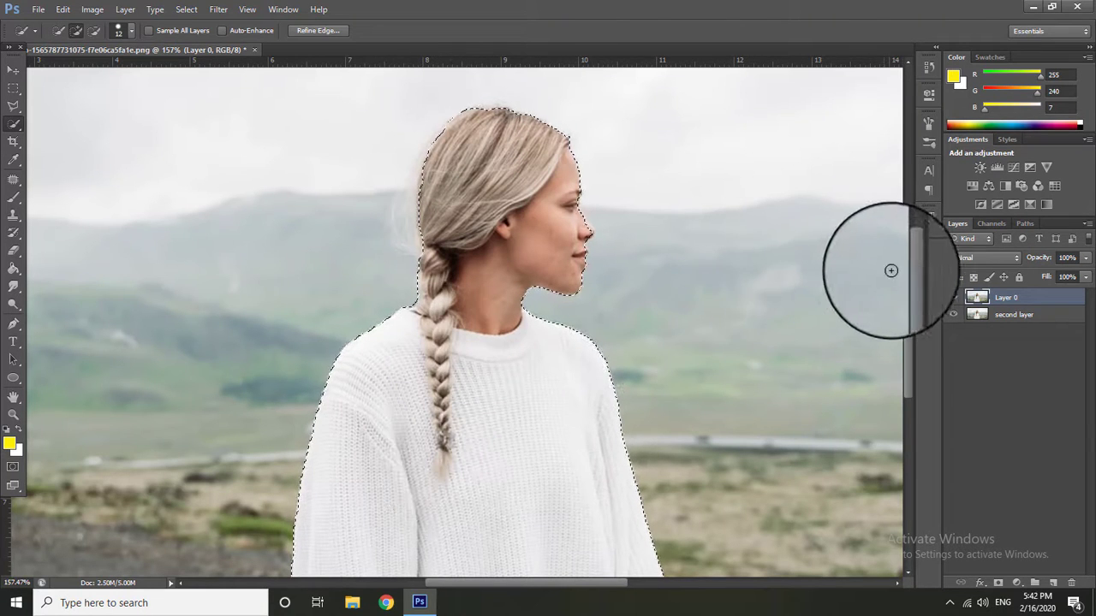
{"action": "mouse_move", "coordinate": [909, 279]}
{"action": "left_mouse_down"}
{"action": "mouse_move", "coordinate": [902, 345]}
{"action": "mouse_move", "coordinate": [881, 269]}
{"action": "left_mouse_up"}
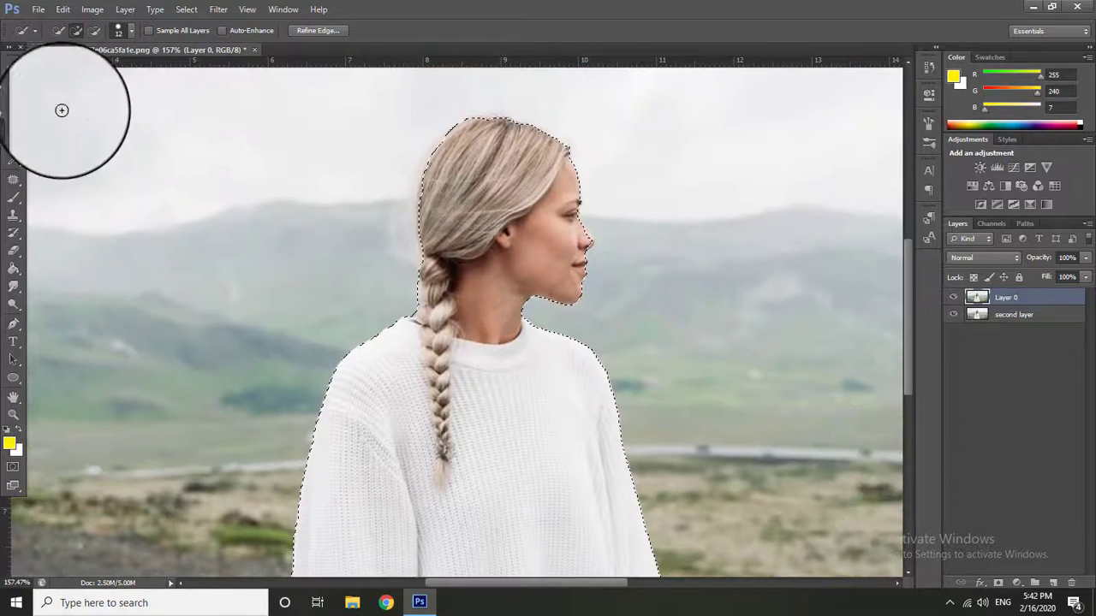
{"action": "left_click", "coordinate": [13, 68]}
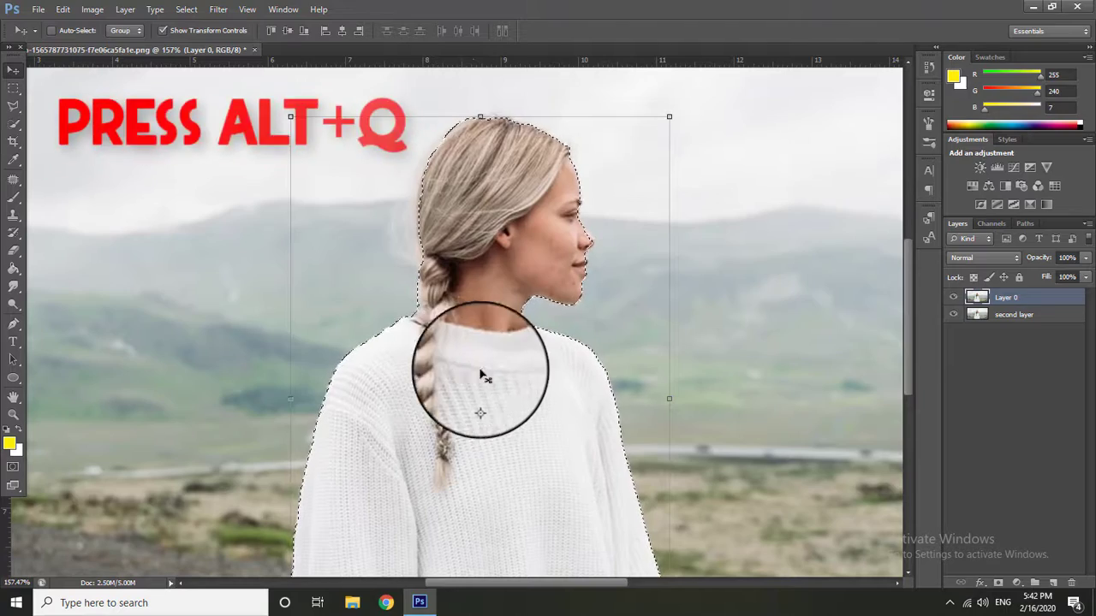
Step: Show the selection as a Quick Mask overlay and zoom in on the woman's face
{"action": "key", "text": "alt+q"}
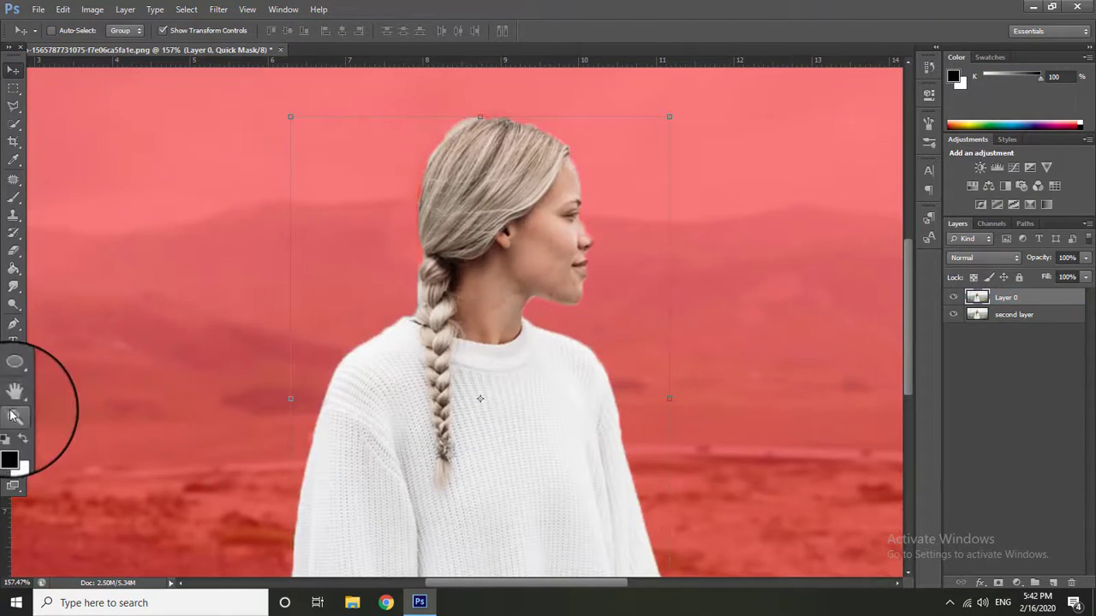
{"action": "left_click", "coordinate": [13, 415]}
{"action": "mouse_move", "coordinate": [522, 268]}
{"action": "left_mouse_down"}
{"action": "mouse_move", "coordinate": [604, 263]}
{"action": "mouse_move", "coordinate": [580, 260]}
{"action": "left_mouse_up"}
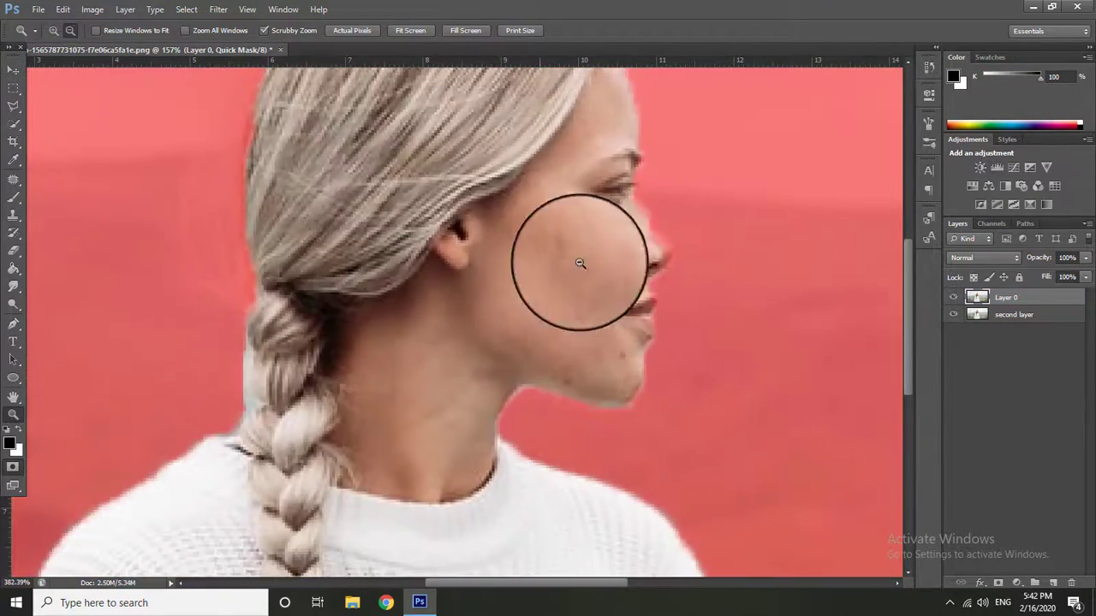
{"action": "left_click", "coordinate": [13, 69]}
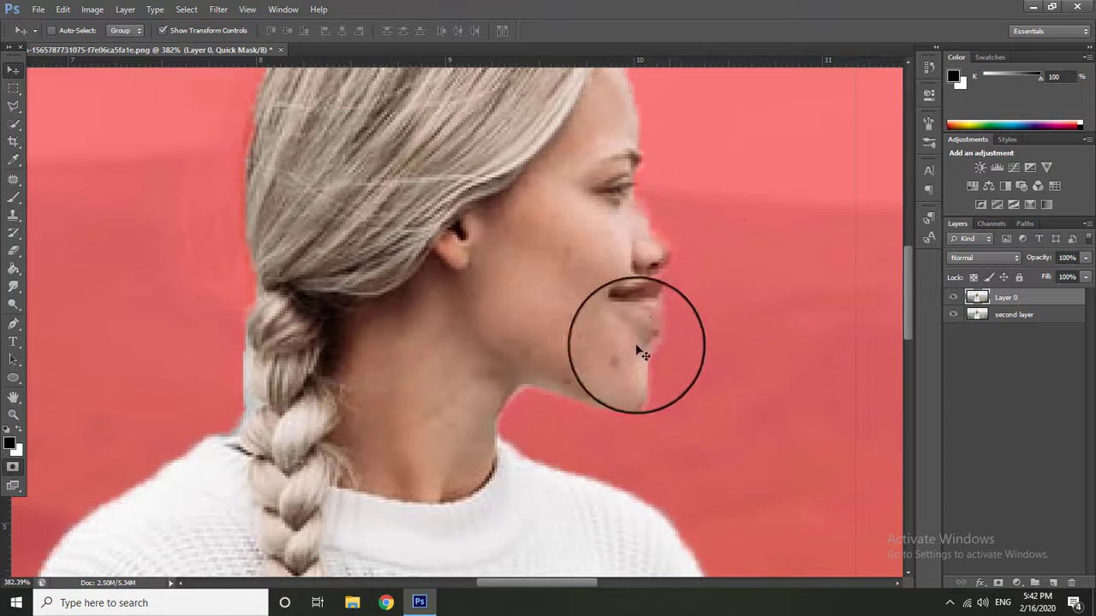
{"action": "mouse_move", "coordinate": [913, 304]}
{"action": "left_mouse_down"}
{"action": "mouse_move", "coordinate": [914, 235]}
{"action": "mouse_move", "coordinate": [921, 268]}
{"action": "left_mouse_up"}
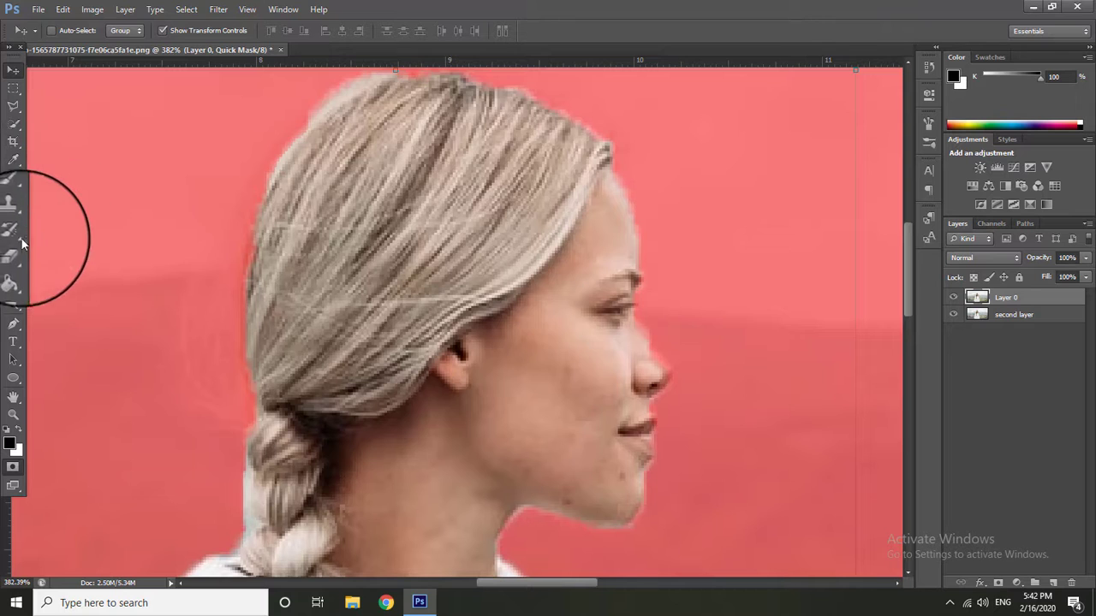
Step: Erase the overlay along the hairline with a 22 px Eraser, then zoom out
{"action": "left_click", "coordinate": [13, 252]}
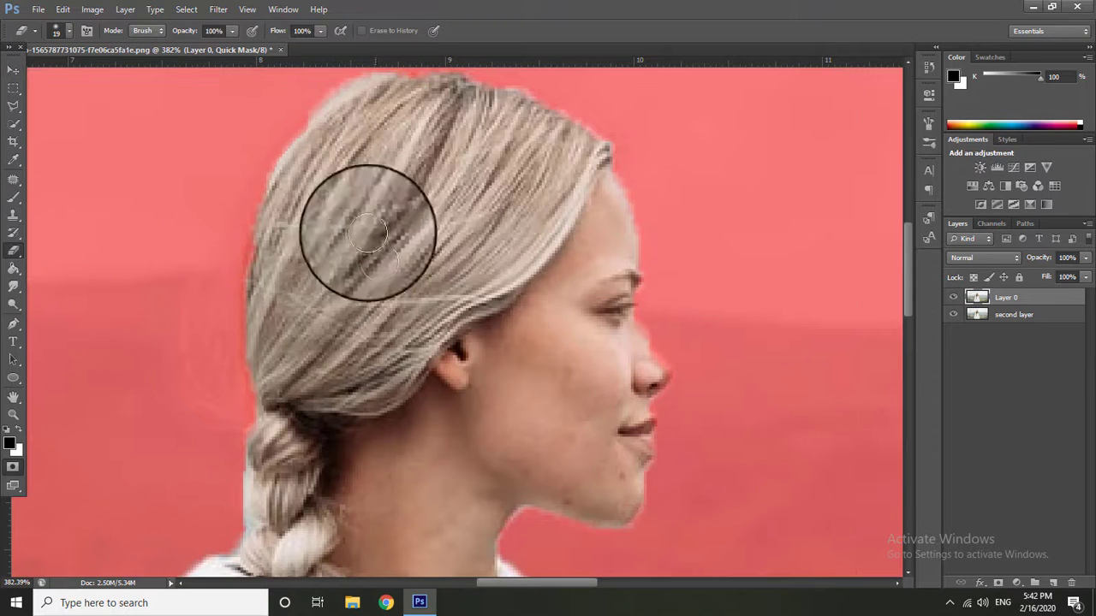
{"action": "left_click", "coordinate": [69, 32]}
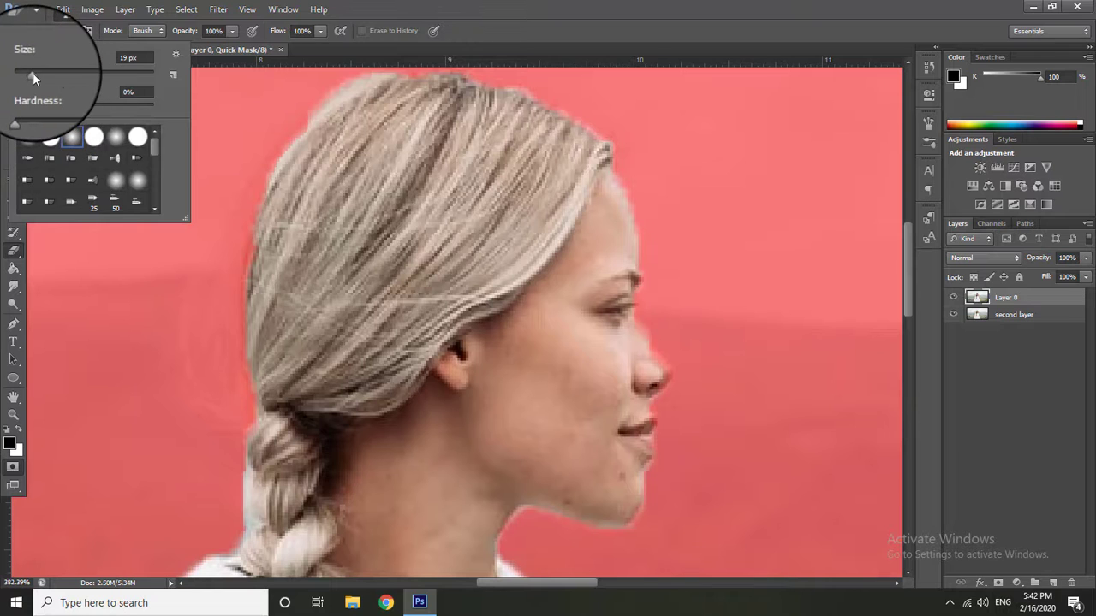
{"action": "left_click_drag", "start_coordinate": [32, 74], "coordinate": [35, 74]}
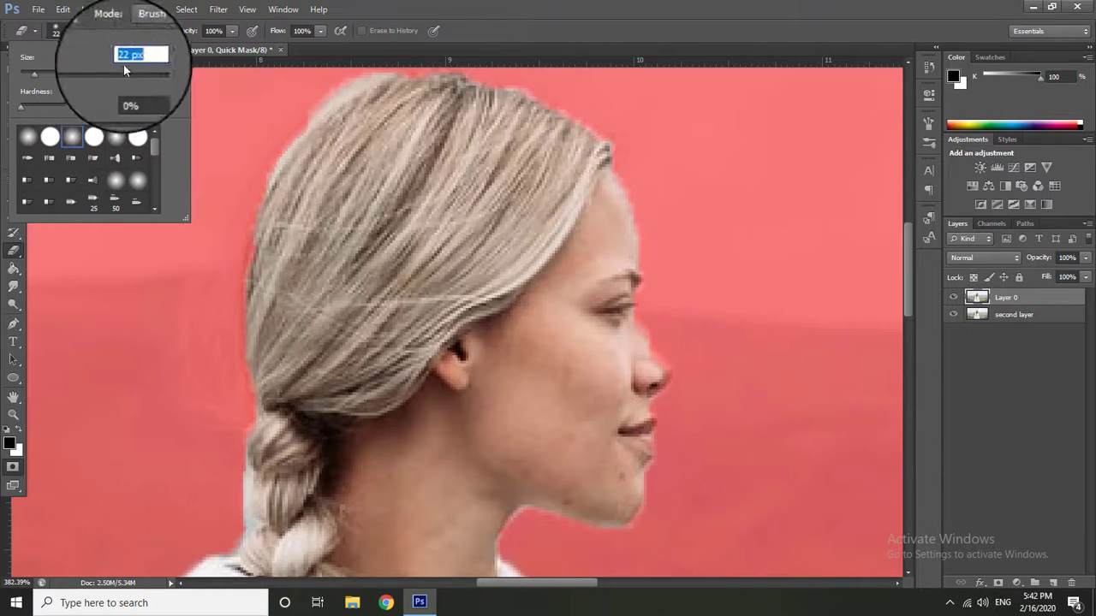
{"action": "left_click", "coordinate": [607, 208]}
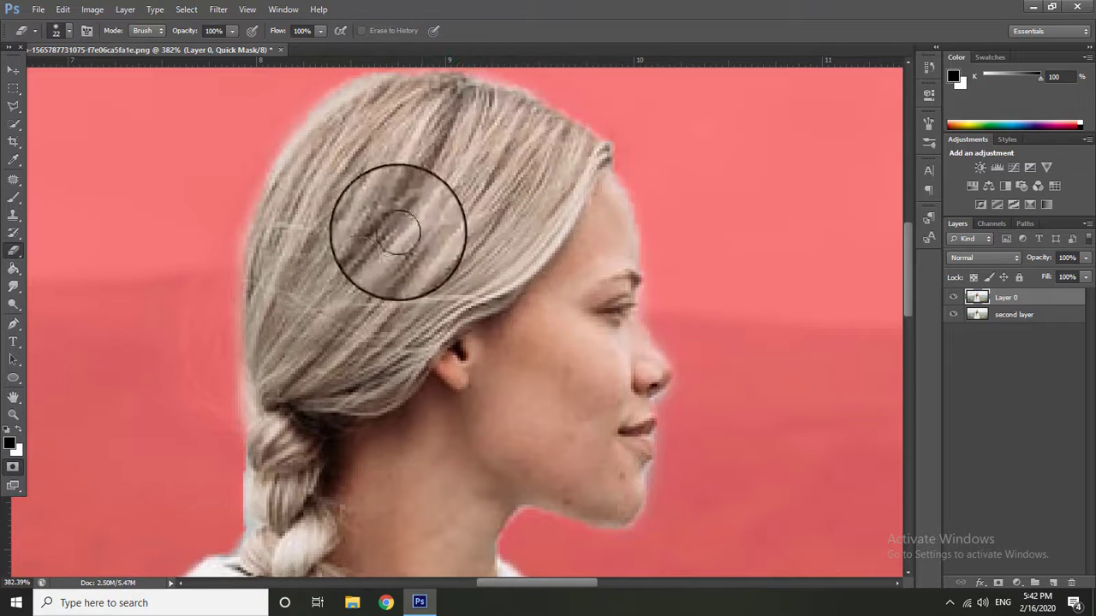
{"action": "mouse_move", "coordinate": [910, 249]}
{"action": "left_mouse_down"}
{"action": "mouse_move", "coordinate": [943, 361]}
{"action": "mouse_move", "coordinate": [937, 249]}
{"action": "left_mouse_up"}
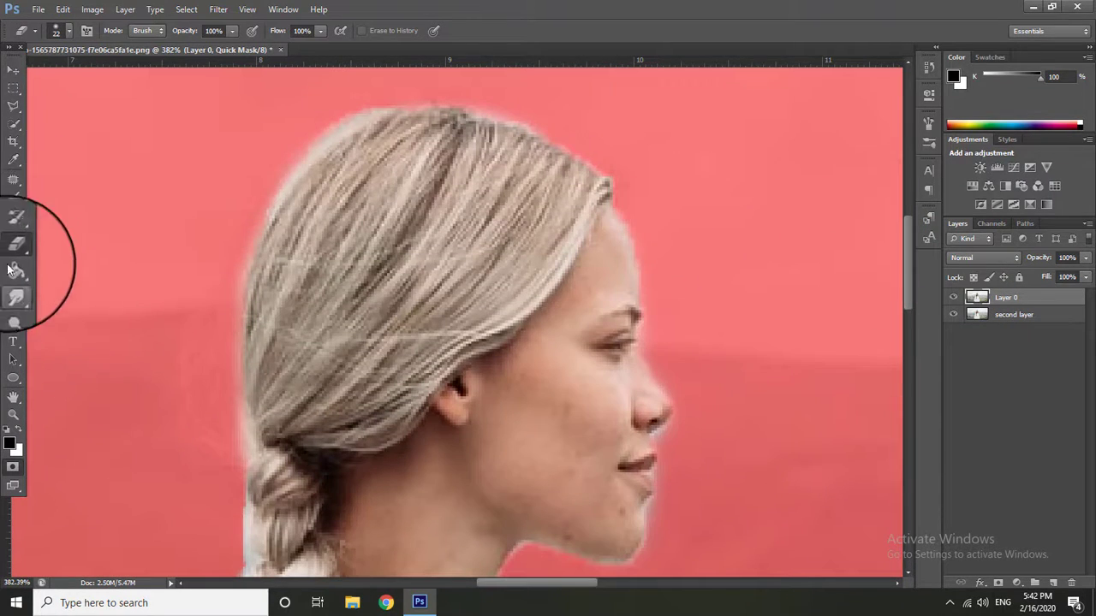
{"action": "left_click", "coordinate": [12, 414]}
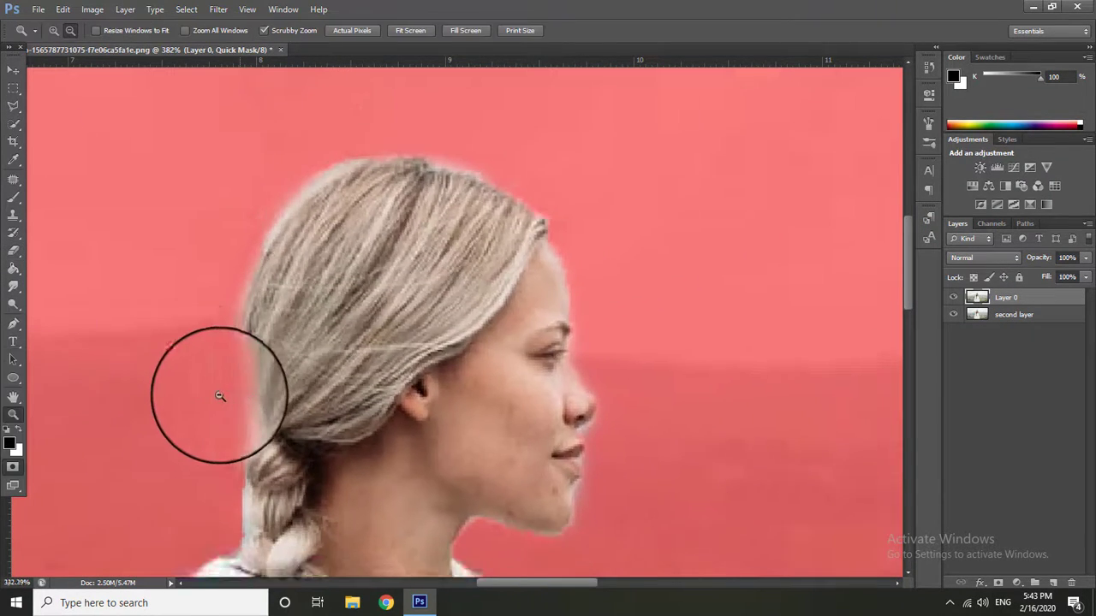
{"action": "left_click_drag", "start_coordinate": [217, 391], "coordinate": [186, 392]}
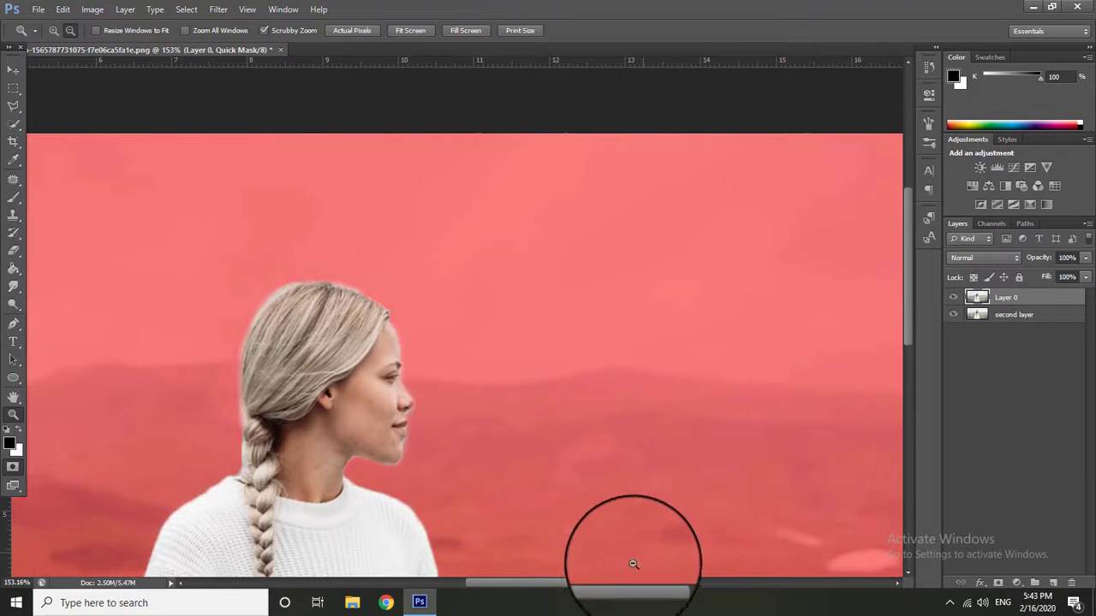
{"action": "left_click_drag", "start_coordinate": [587, 440], "coordinate": [528, 440]}
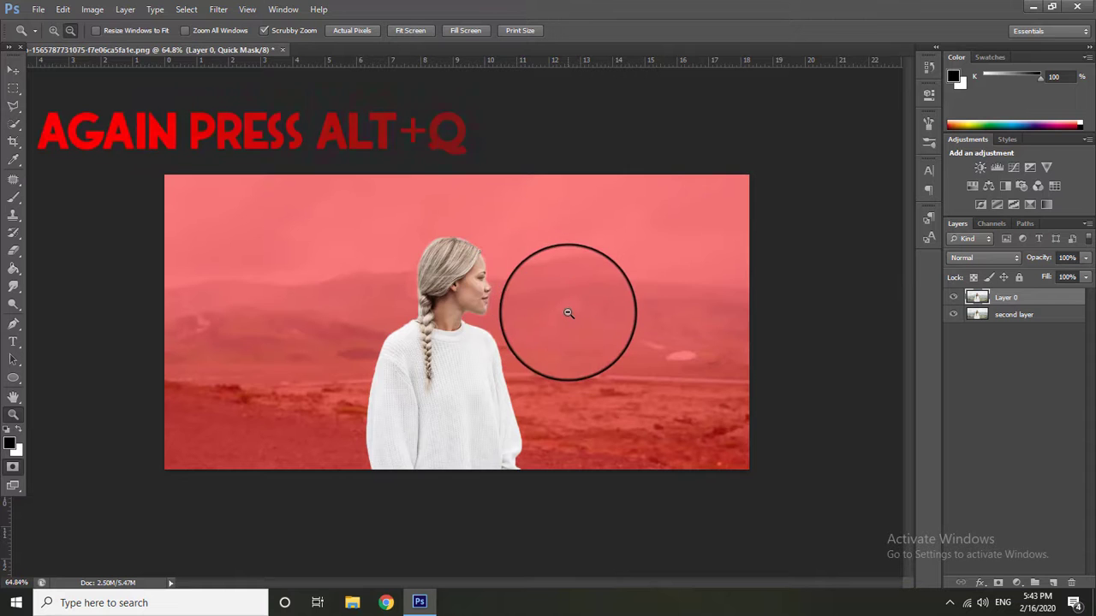
Step: Exit Quick Mask and feather the woman's selection 2.8 px in Refine Edge, outputting a layer mask
{"action": "key", "text": "alt+q"}
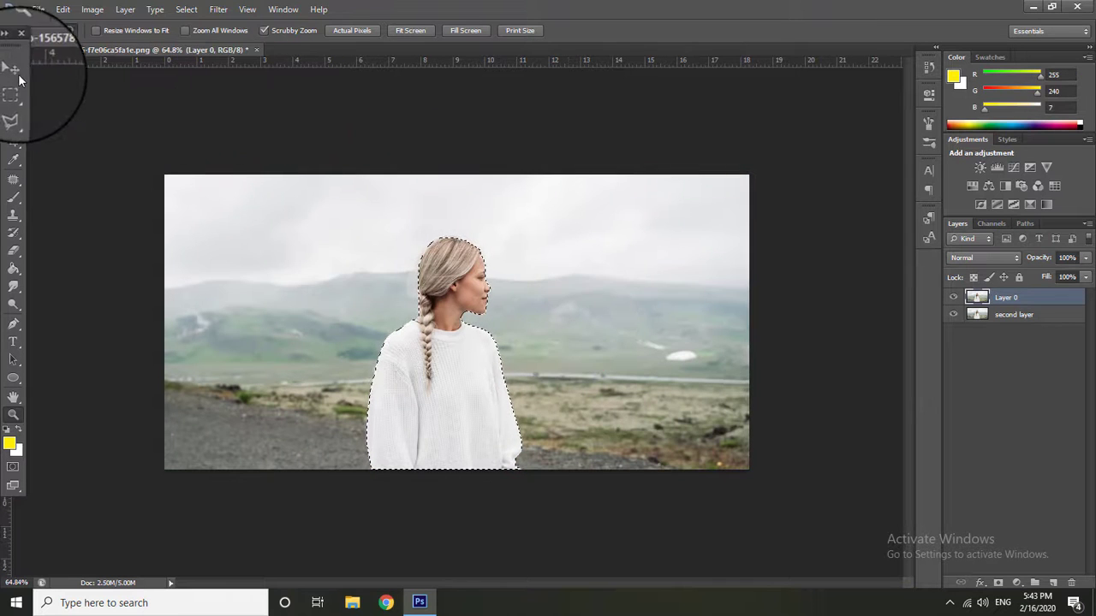
{"action": "left_click", "coordinate": [14, 69]}
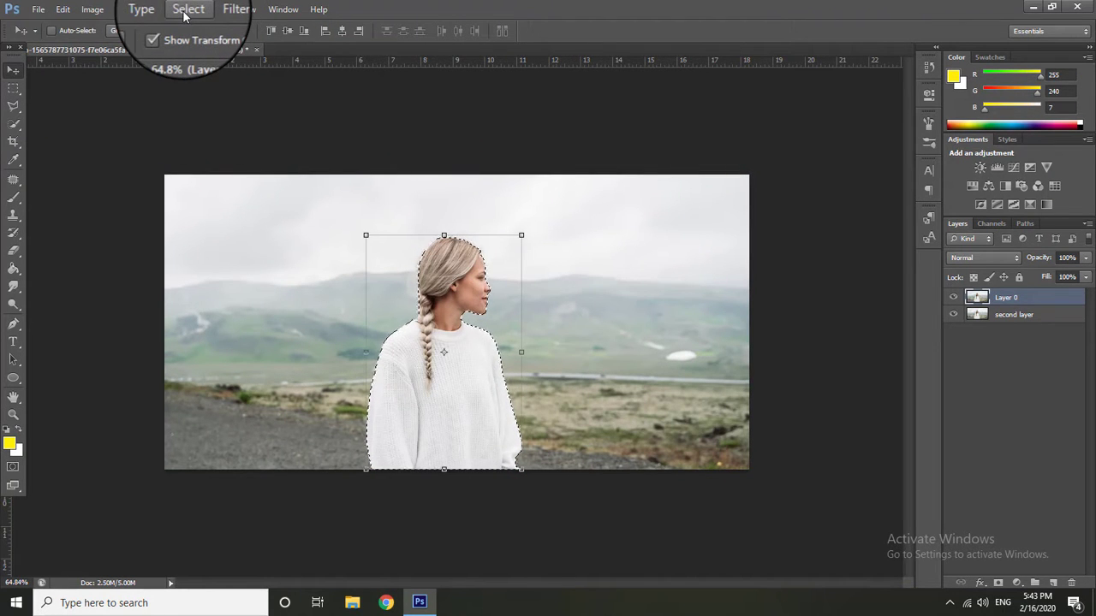
{"action": "left_click", "coordinate": [185, 12]}
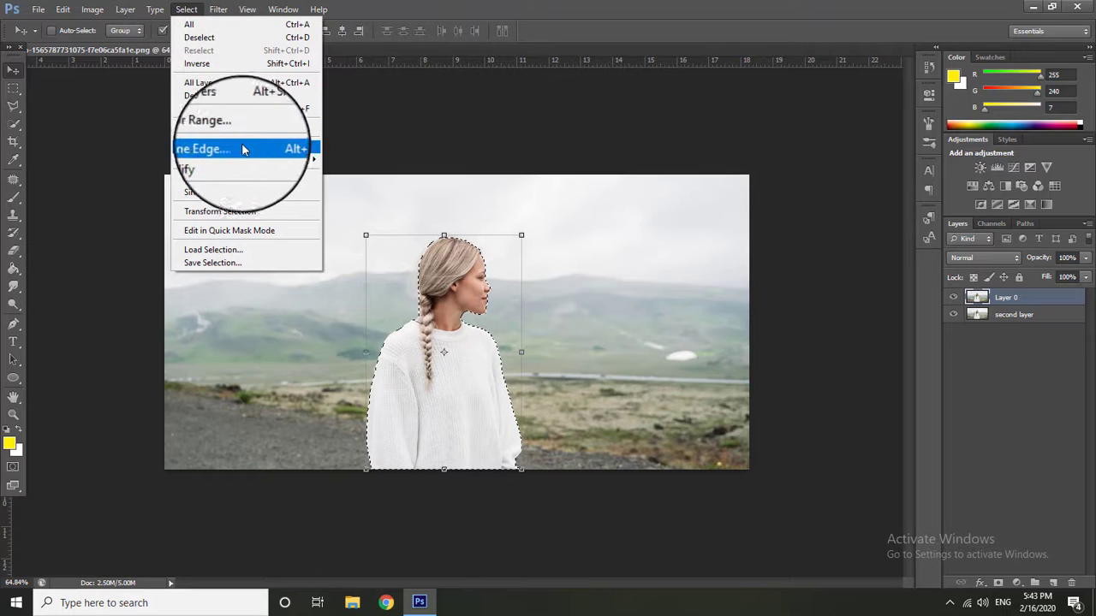
{"action": "left_click", "coordinate": [220, 149]}
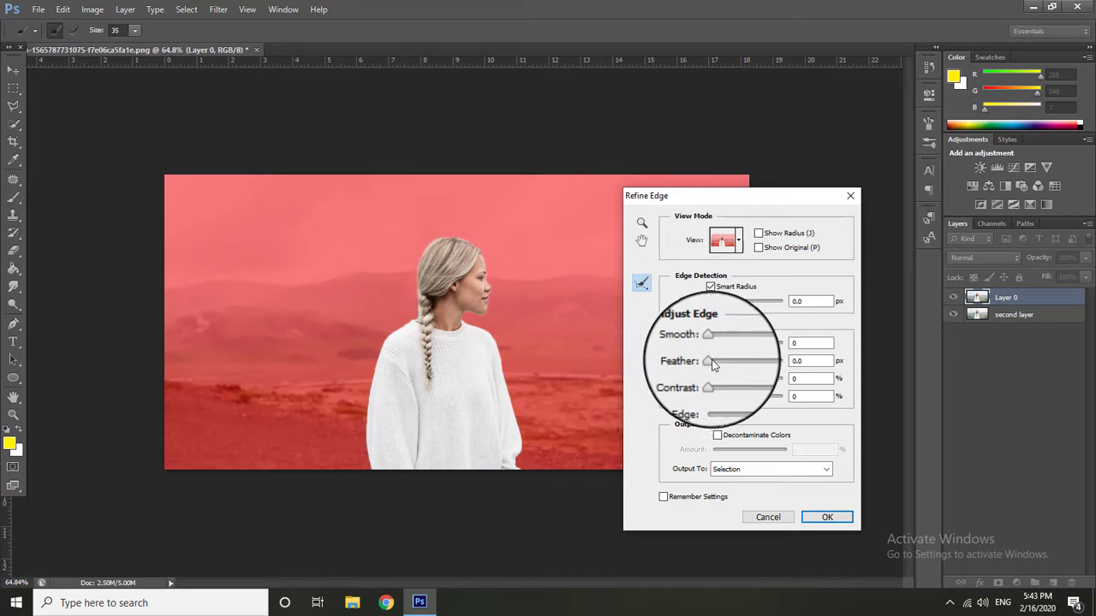
{"action": "left_click_drag", "start_coordinate": [710, 361], "coordinate": [713, 364]}
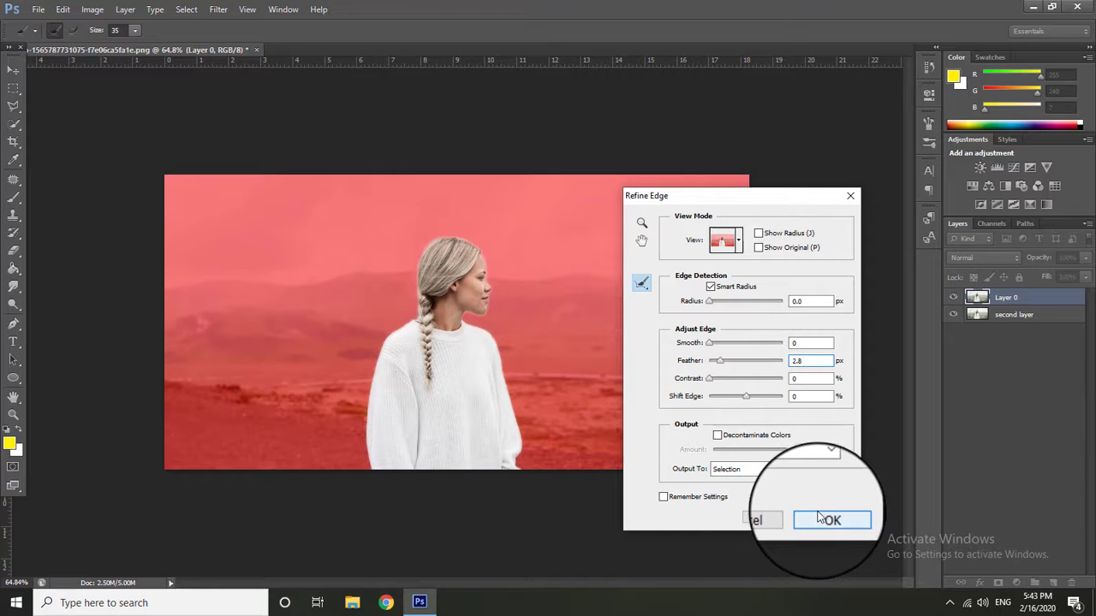
{"action": "left_click", "coordinate": [818, 518]}
{"action": "key", "text": "v"}
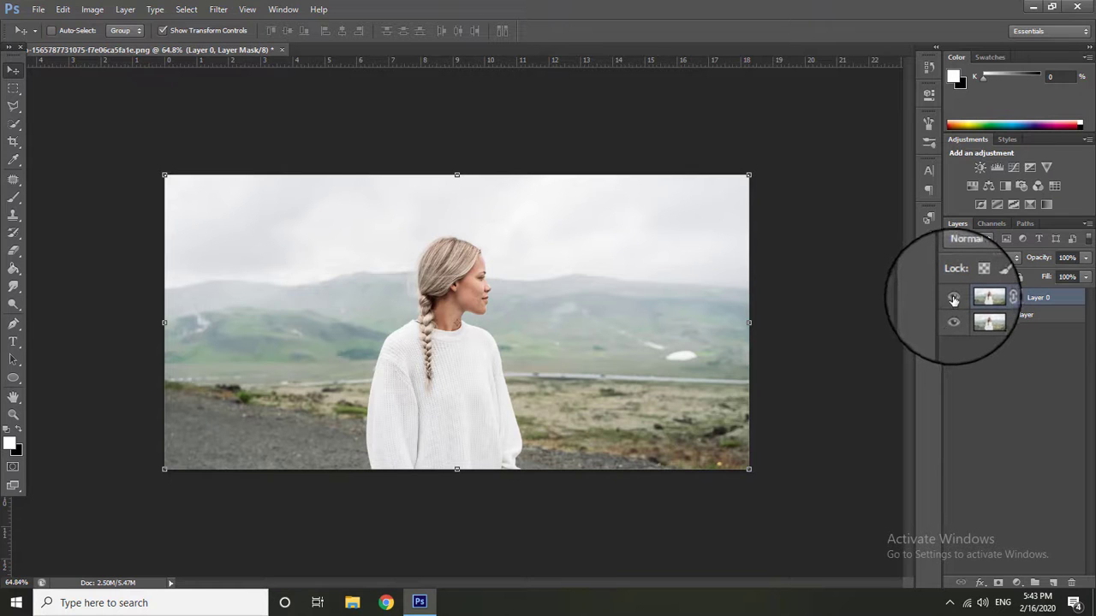
Step: On second layer, paint the woman out with the Spot Healing Brush
{"action": "left_click", "coordinate": [1025, 323]}
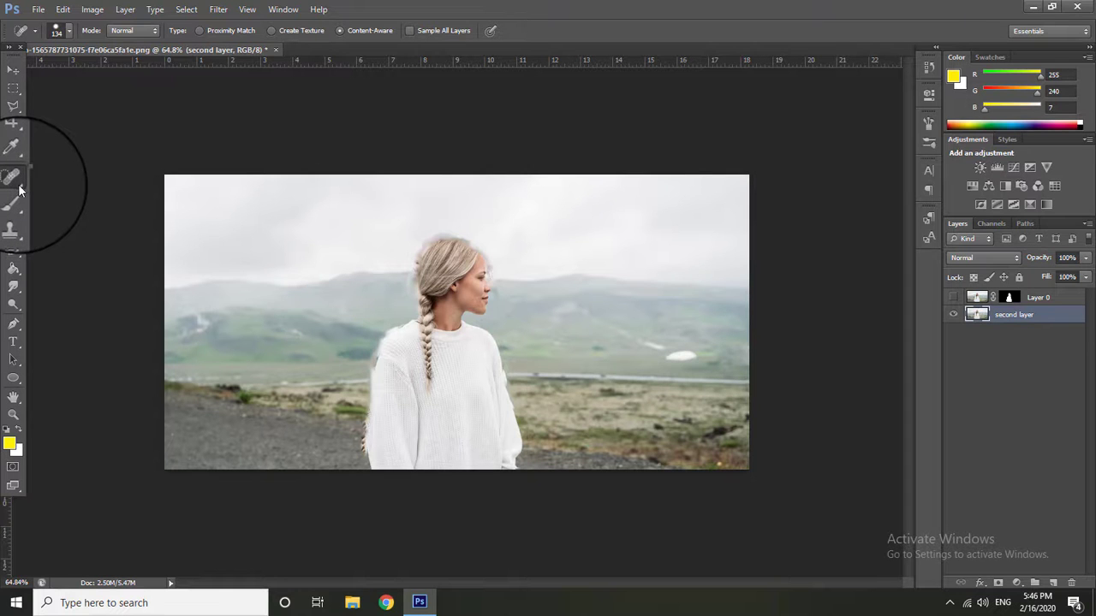
{"action": "right_click", "coordinate": [20, 188]}
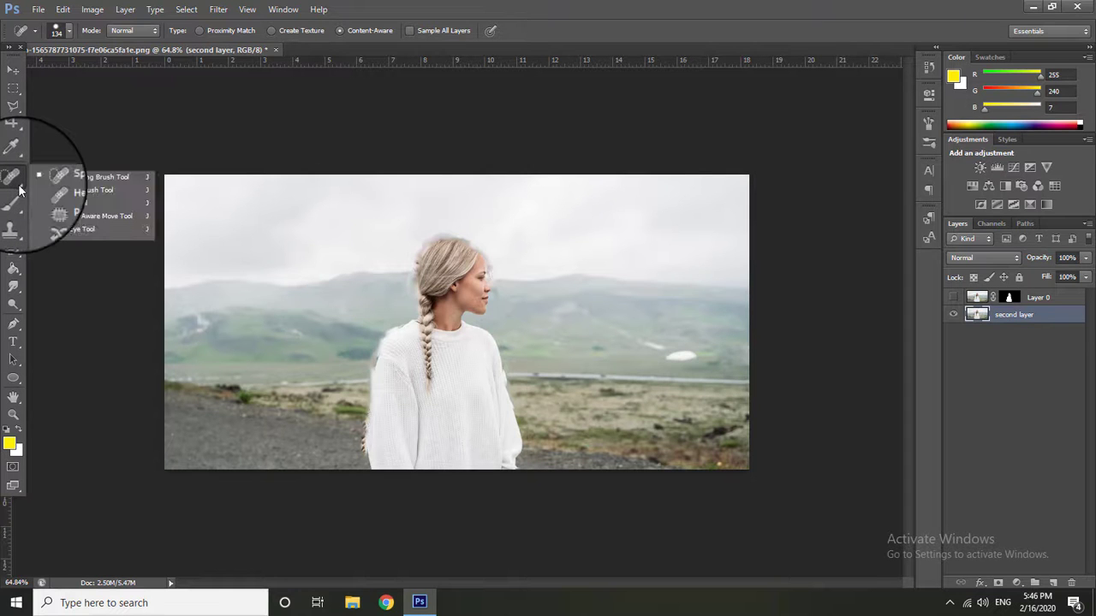
{"action": "left_click", "coordinate": [83, 184]}
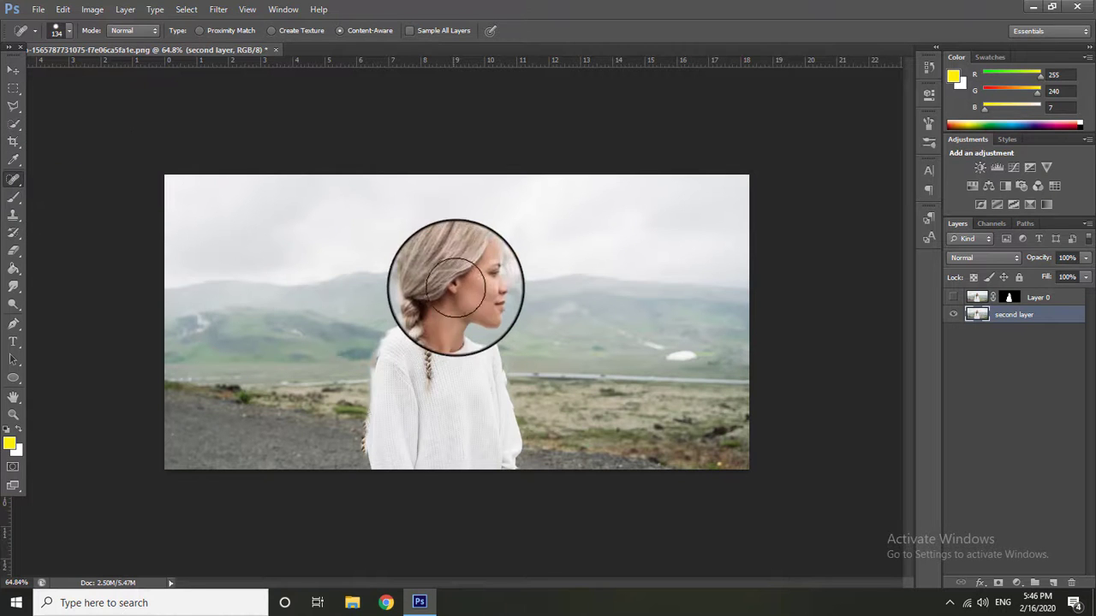
{"action": "mouse_move", "coordinate": [460, 286]}
{"action": "left_mouse_down"}
{"action": "mouse_move", "coordinate": [451, 261]}
{"action": "mouse_move", "coordinate": [379, 452]}
{"action": "mouse_move", "coordinate": [454, 457]}
{"action": "mouse_move", "coordinate": [465, 318]}
{"action": "mouse_move", "coordinate": [445, 416]}
{"action": "mouse_move", "coordinate": [438, 367]}
{"action": "mouse_move", "coordinate": [459, 355]}
{"action": "left_mouse_up"}
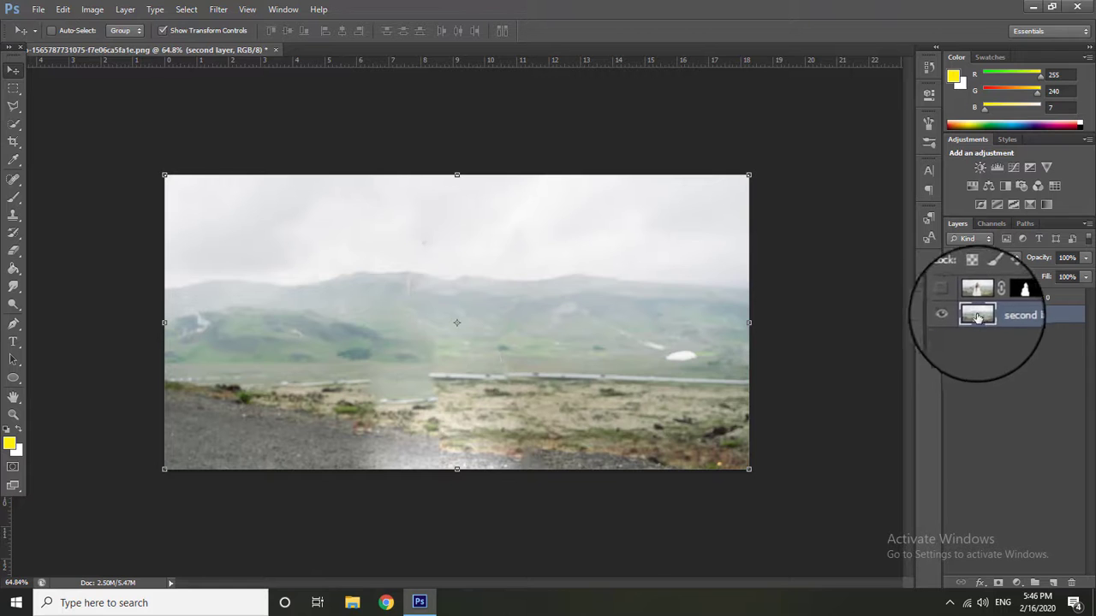
Step: Apply a 7.6 px Gaussian Blur to second layer and make Layer 0 visible again
{"action": "left_click", "coordinate": [218, 10]}
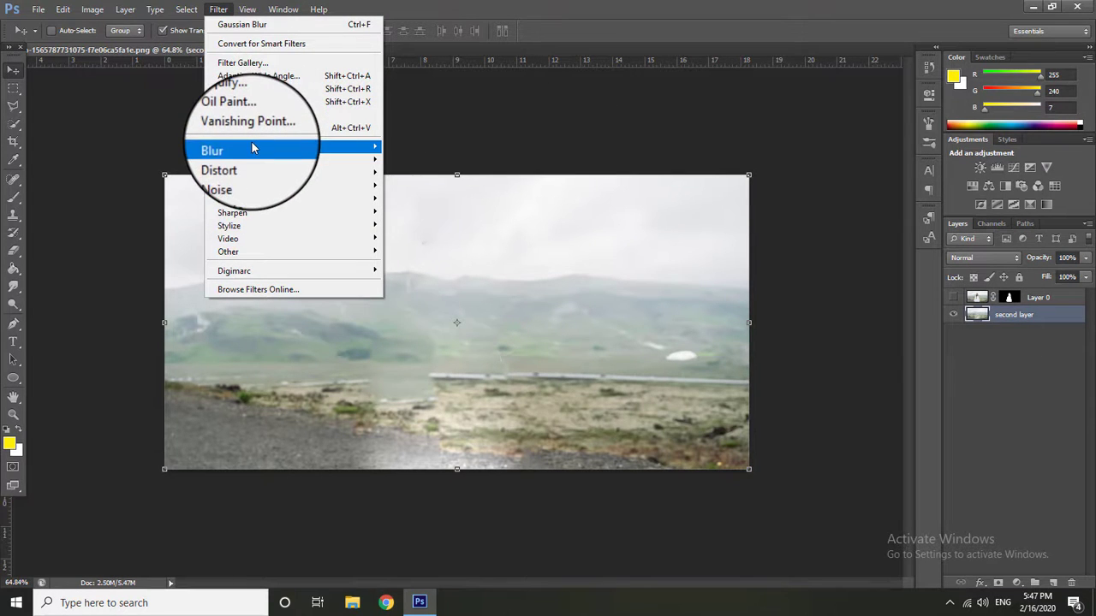
{"action": "mouse_move", "coordinate": [249, 147]}
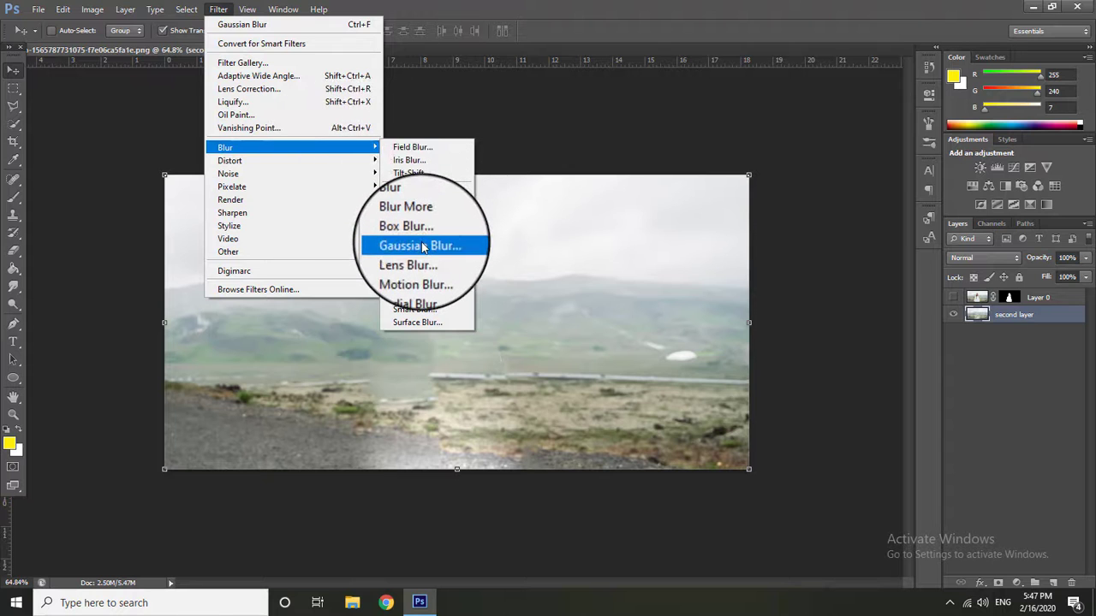
{"action": "left_click", "coordinate": [422, 247]}
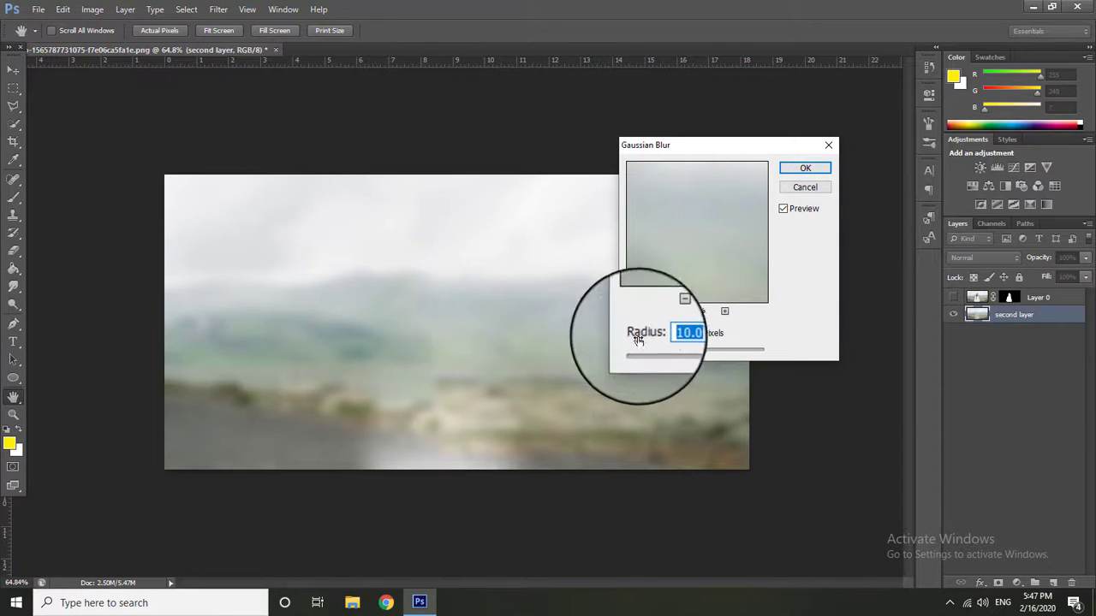
{"action": "left_click_drag", "start_coordinate": [679, 354], "coordinate": [623, 353]}
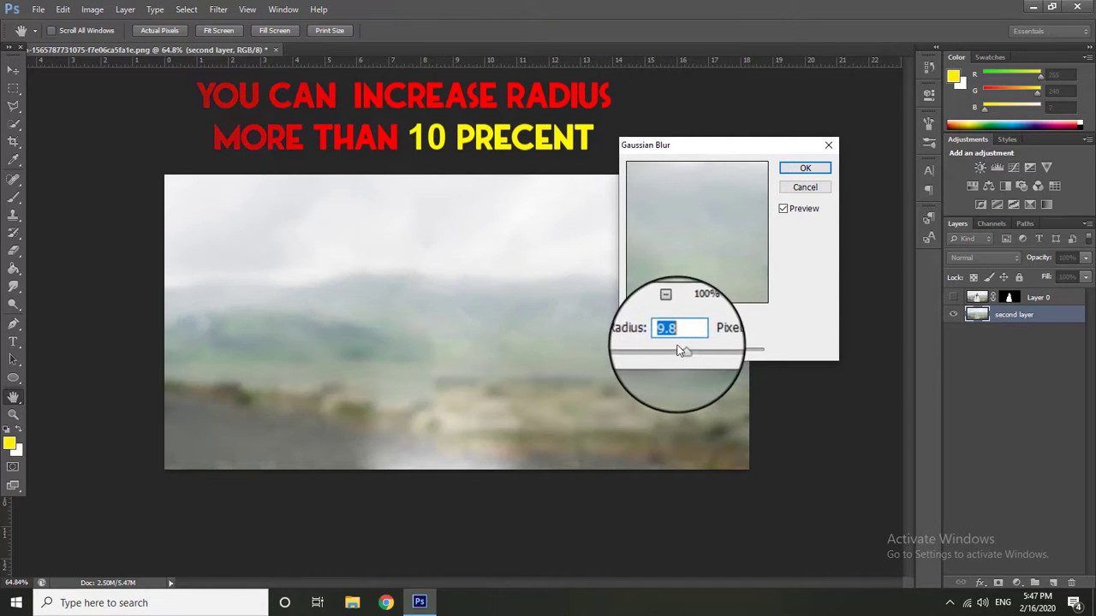
{"action": "left_click_drag", "start_coordinate": [684, 353], "coordinate": [677, 357]}
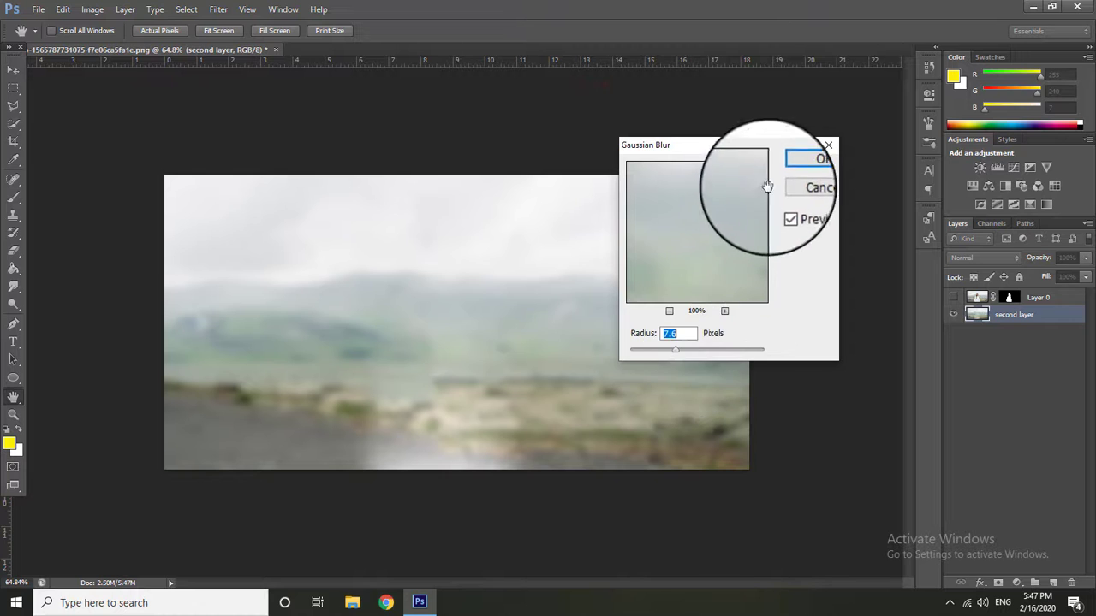
{"action": "left_click", "coordinate": [796, 168]}
{"action": "key", "text": "v"}
{"action": "left_click", "coordinate": [953, 297]}
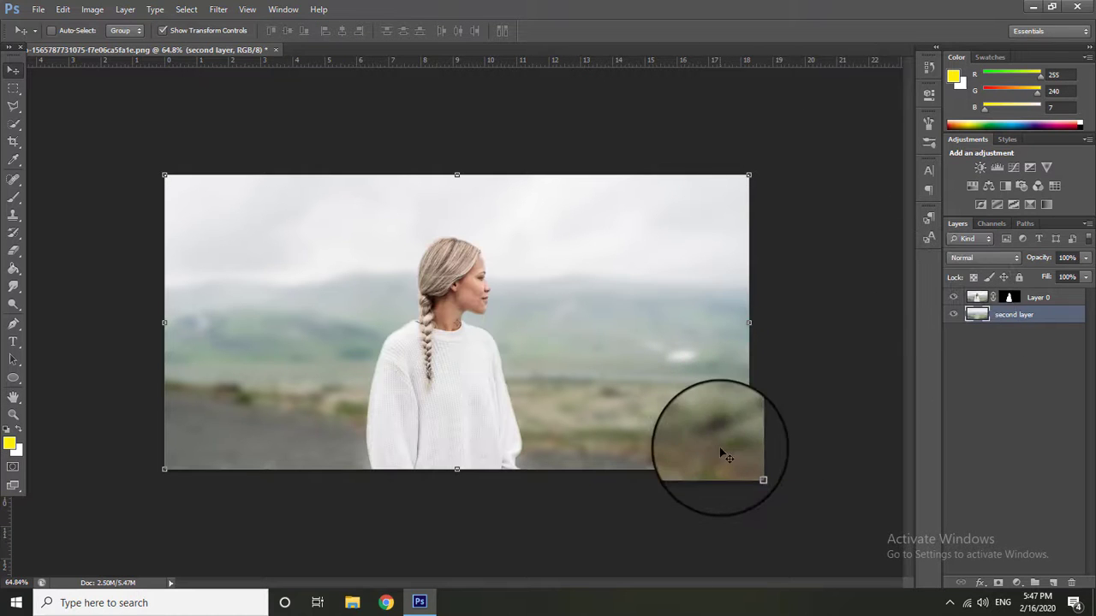
{"action": "left_click", "coordinate": [14, 414]}
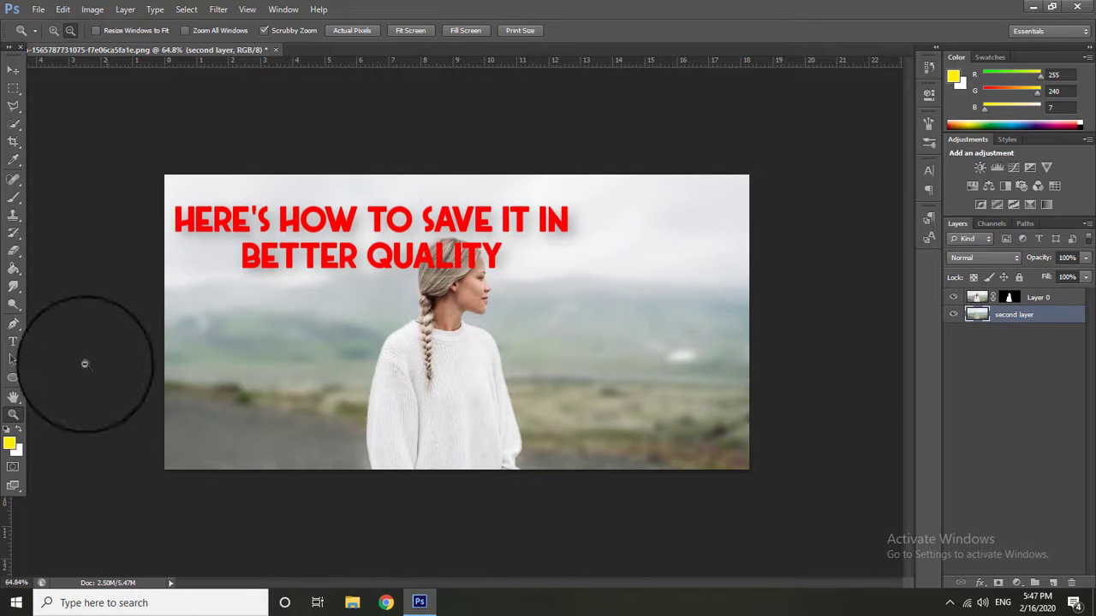
Step: Export the image through Save for Web in PNG-24 format
{"action": "left_click", "coordinate": [14, 69]}
{"action": "left_click", "coordinate": [38, 9]}
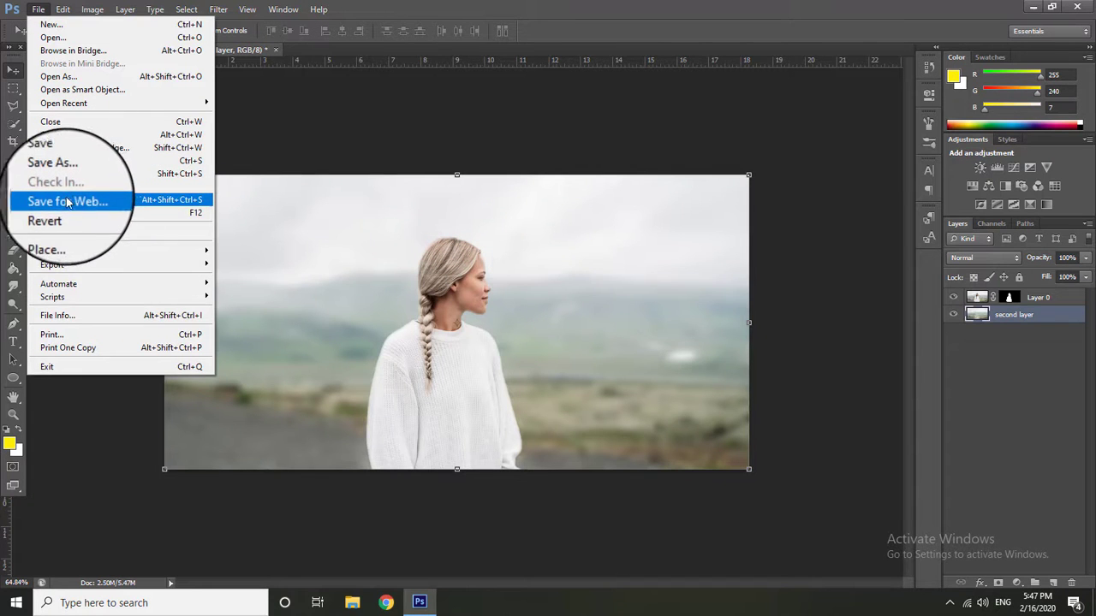
{"action": "left_click", "coordinate": [72, 203]}
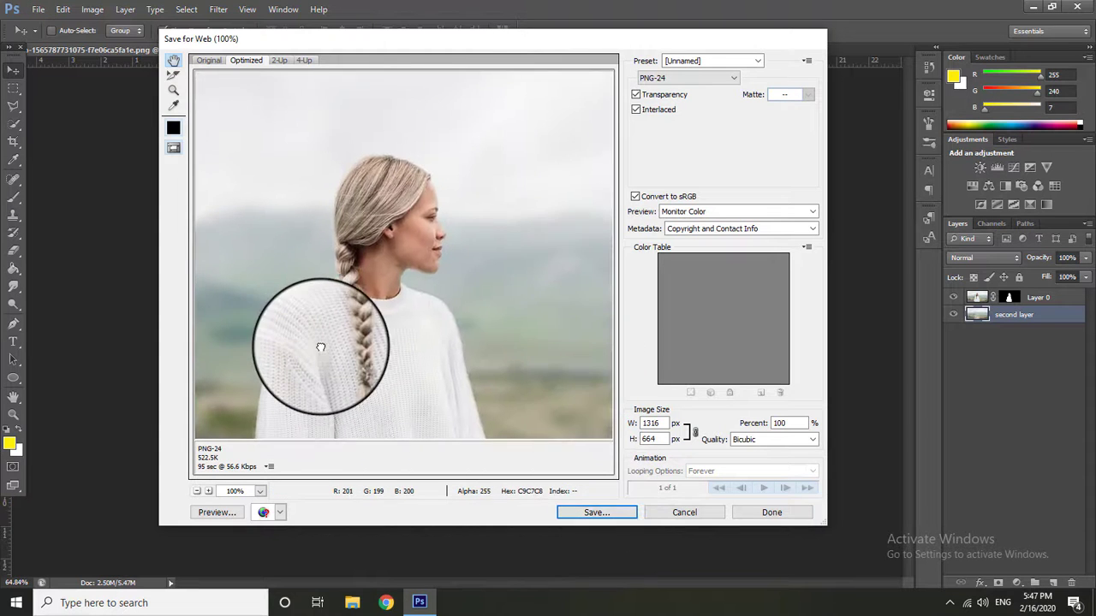
{"action": "left_click", "coordinate": [670, 79]}
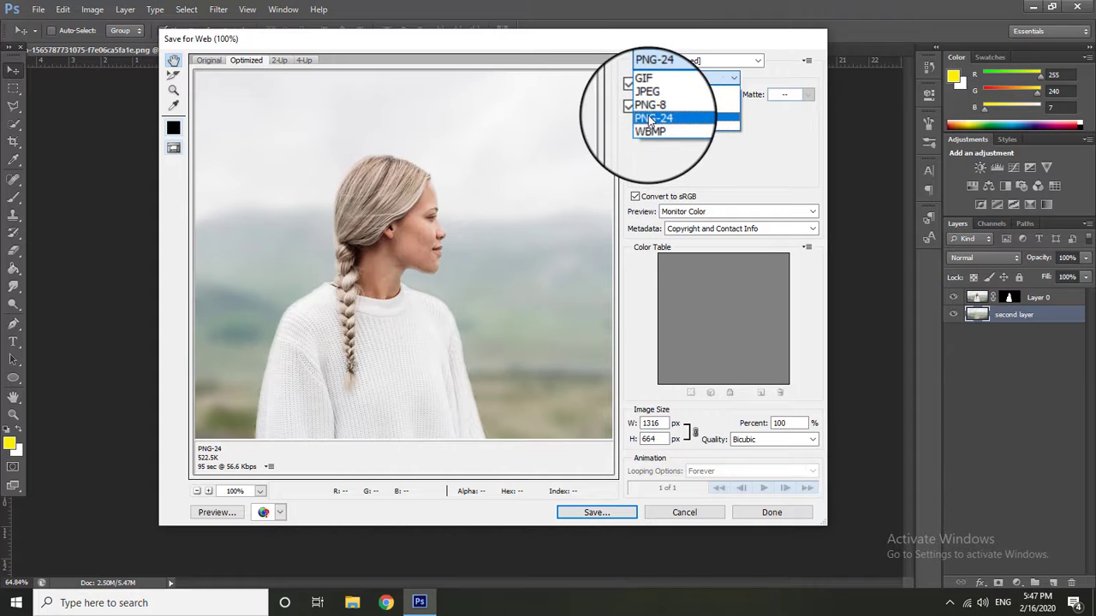
{"action": "left_click", "coordinate": [599, 513]}
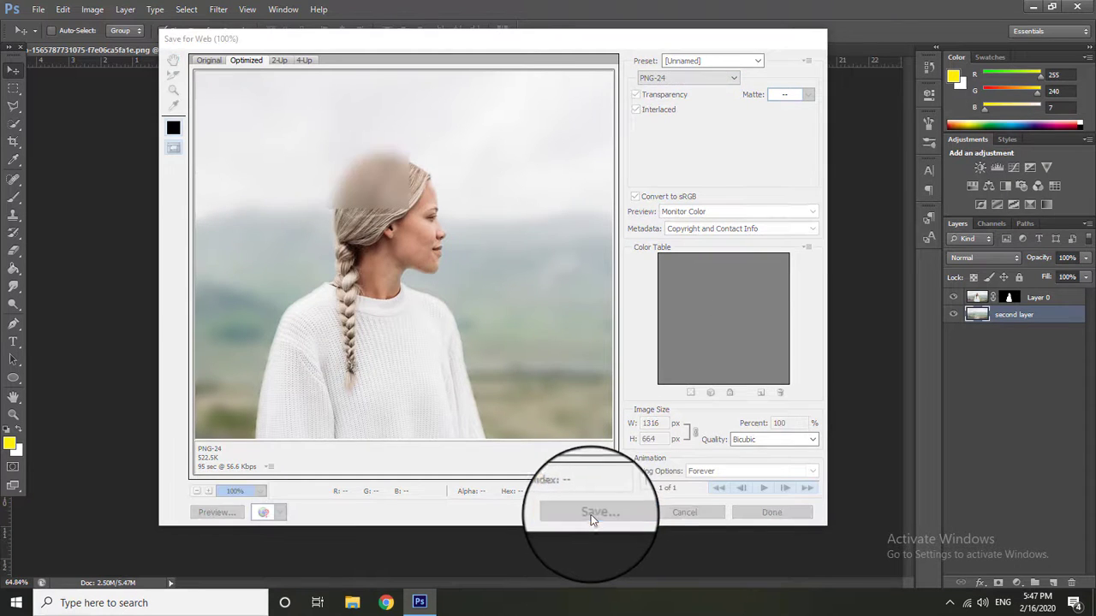
Step: Save it to the Desktop as 'photo-15' and close the document without saving
{"action": "left_click", "coordinate": [440, 415]}
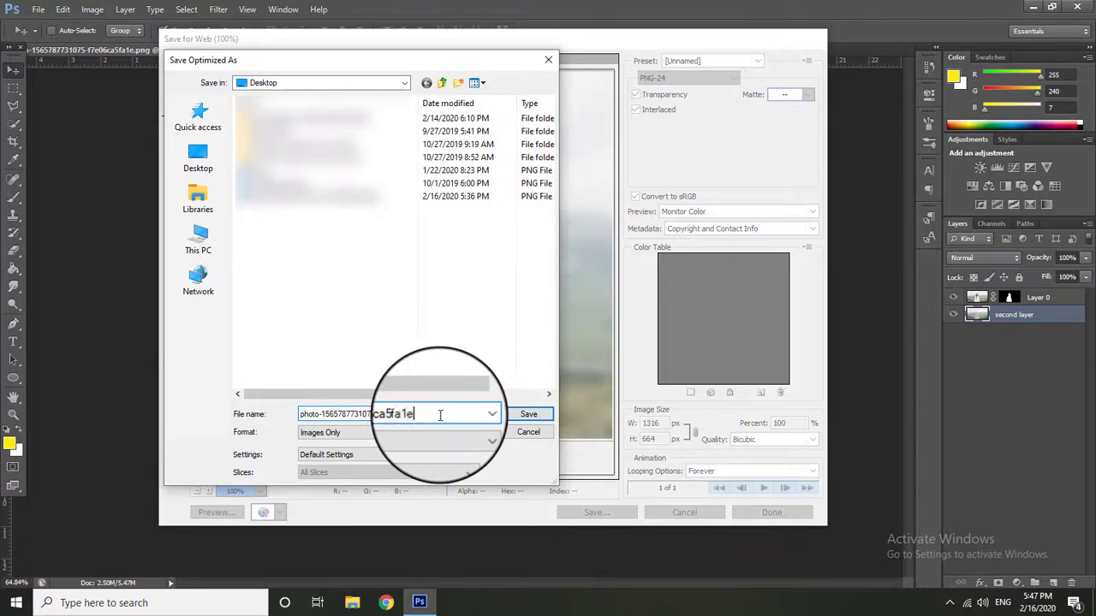
{"action": "left_click_drag", "start_coordinate": [411, 416], "coordinate": [334, 418]}
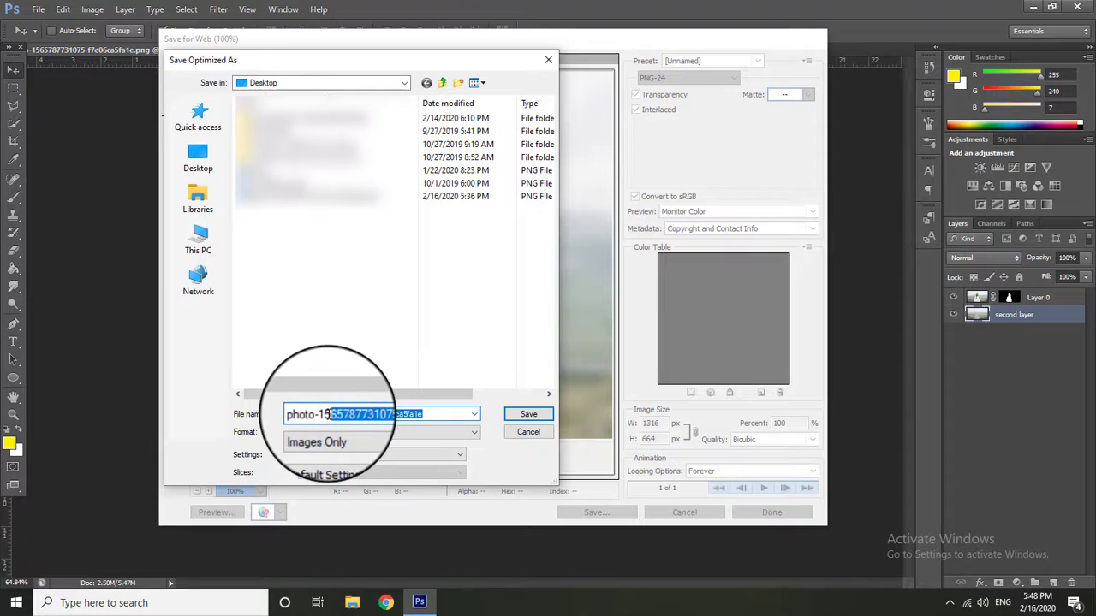
{"action": "key", "text": "BackSpace"}
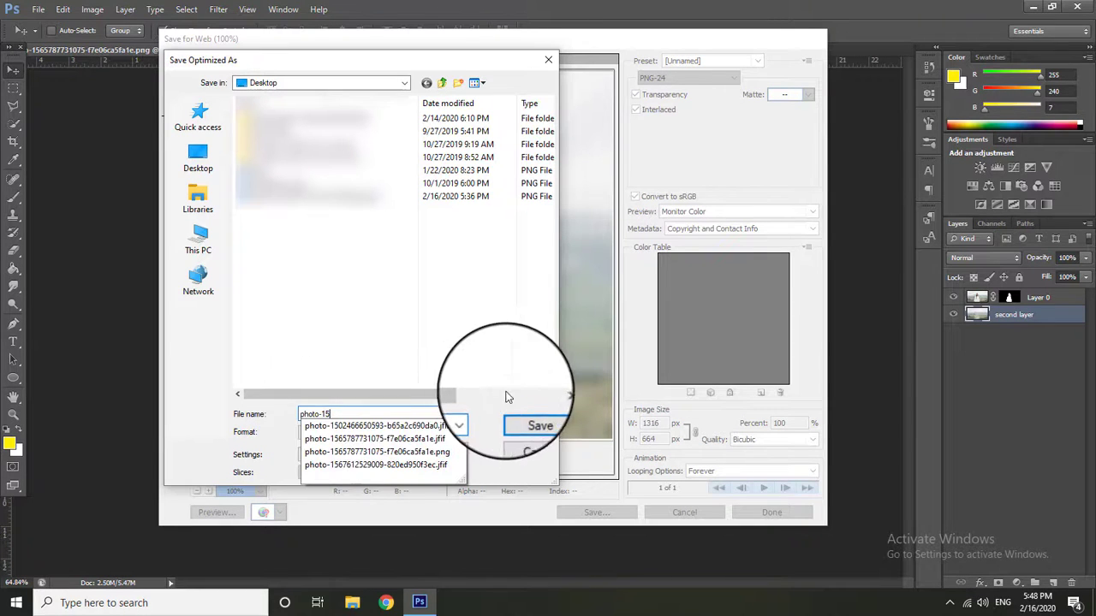
{"action": "left_click", "coordinate": [528, 414]}
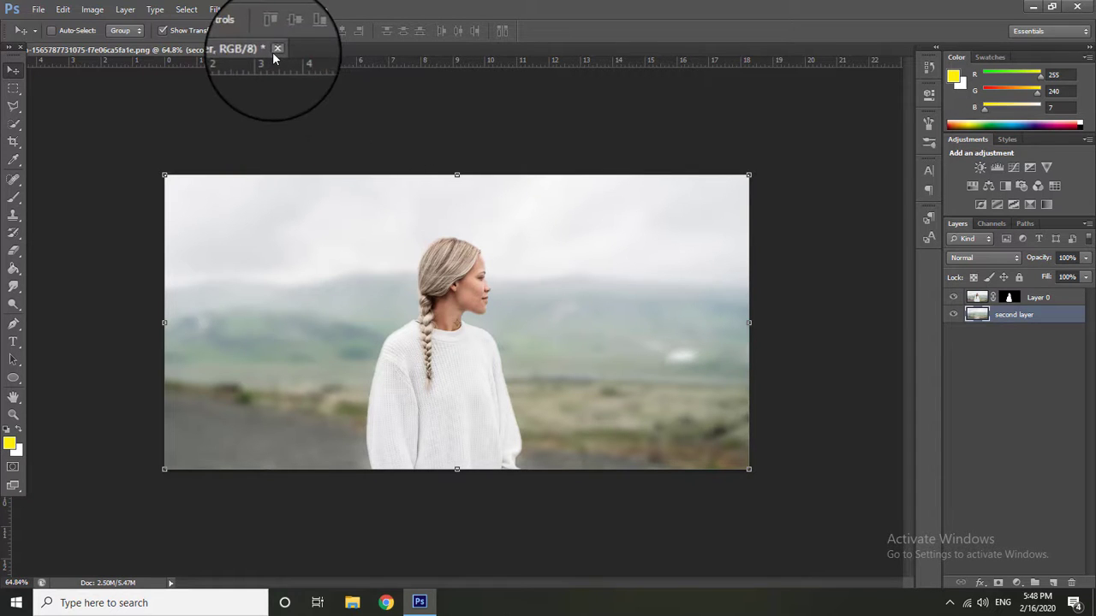
{"action": "left_click", "coordinate": [275, 50]}
Step: Close the previous image without saving and bring Photoshop back up
{"action": "left_click", "coordinate": [573, 243]}
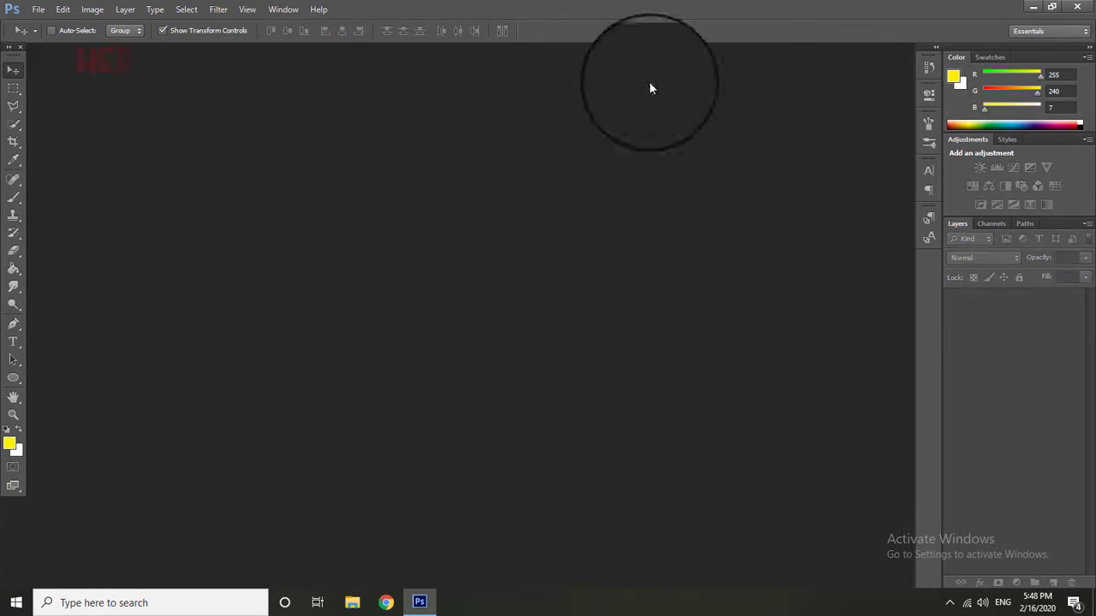
{"action": "left_click", "coordinate": [1032, 6]}
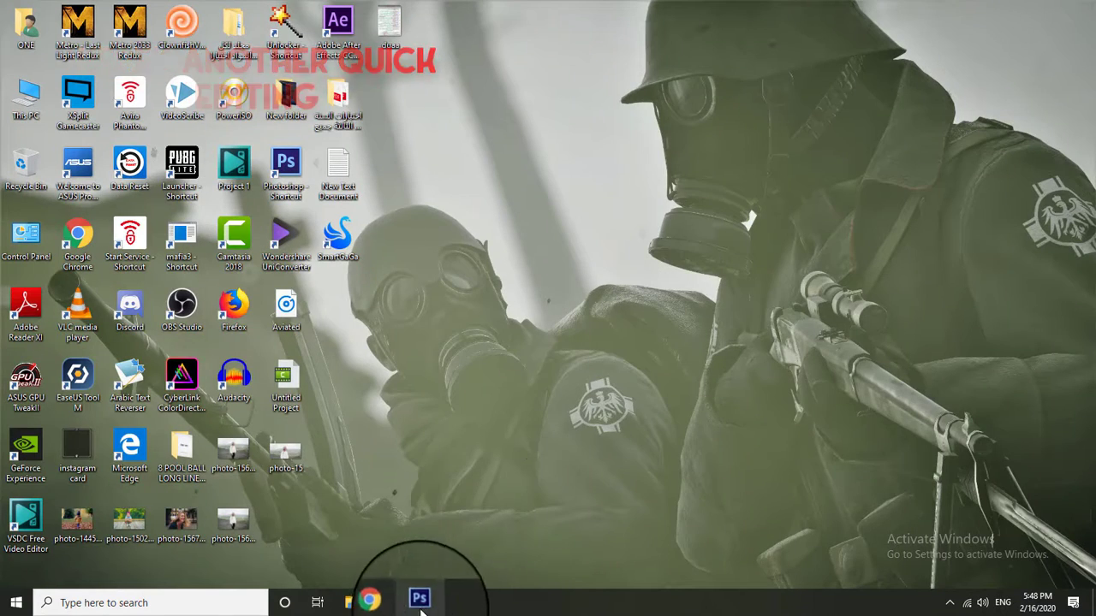
{"action": "left_click", "coordinate": [419, 601]}
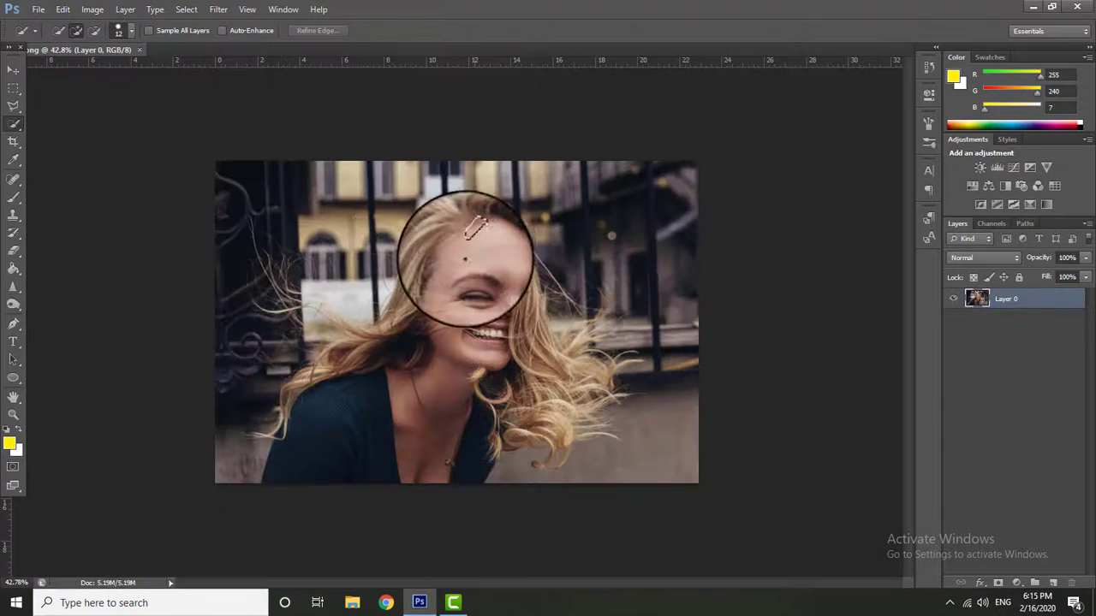
Step: Rough-select the woman's face and hair with Quick Selection, then subtract the face
{"action": "left_click_drag", "start_coordinate": [465, 258], "coordinate": [537, 420]}
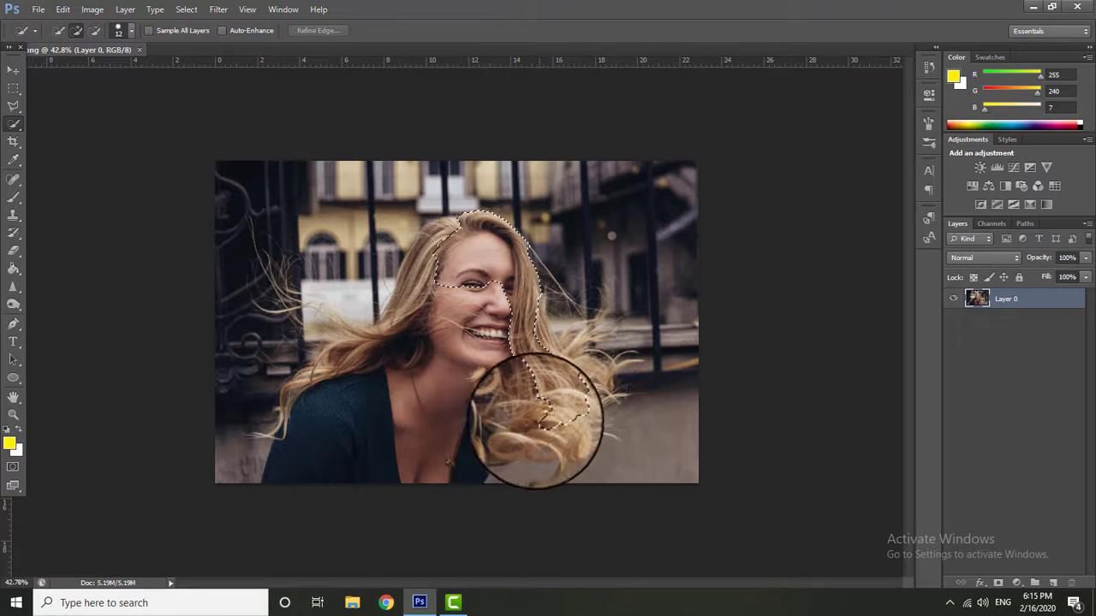
{"action": "left_click", "coordinate": [59, 30]}
{"action": "mouse_move", "coordinate": [440, 196]}
{"action": "left_mouse_down"}
{"action": "mouse_move", "coordinate": [451, 228]}
{"action": "mouse_move", "coordinate": [353, 454]}
{"action": "left_mouse_up"}
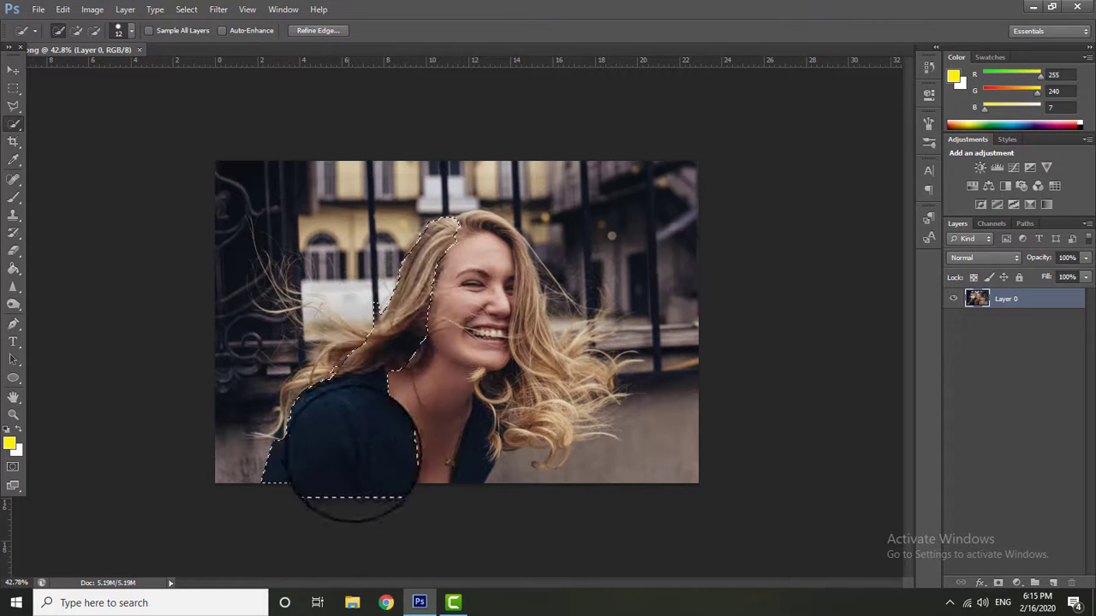
Step: Try File > Browse in Bridge and dismiss the resulting error
{"action": "left_click", "coordinate": [38, 11]}
{"action": "left_click", "coordinate": [55, 44]}
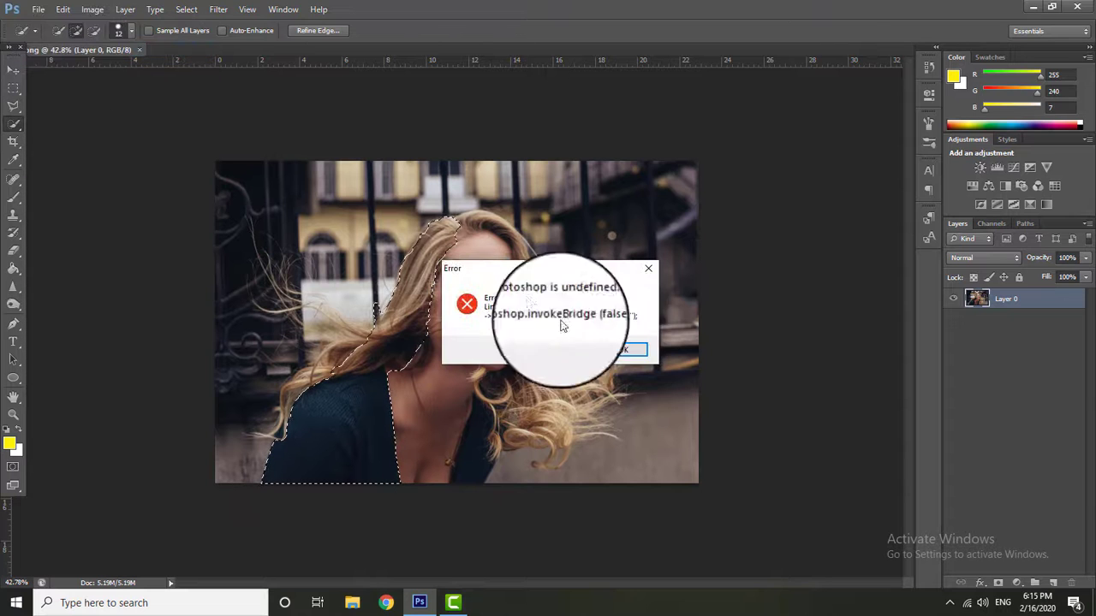
{"action": "left_click", "coordinate": [623, 350]}
Step: Clear the selection and duplicate Layer 0 as Layer 0 copy
{"action": "key", "text": "ctrl+d"}
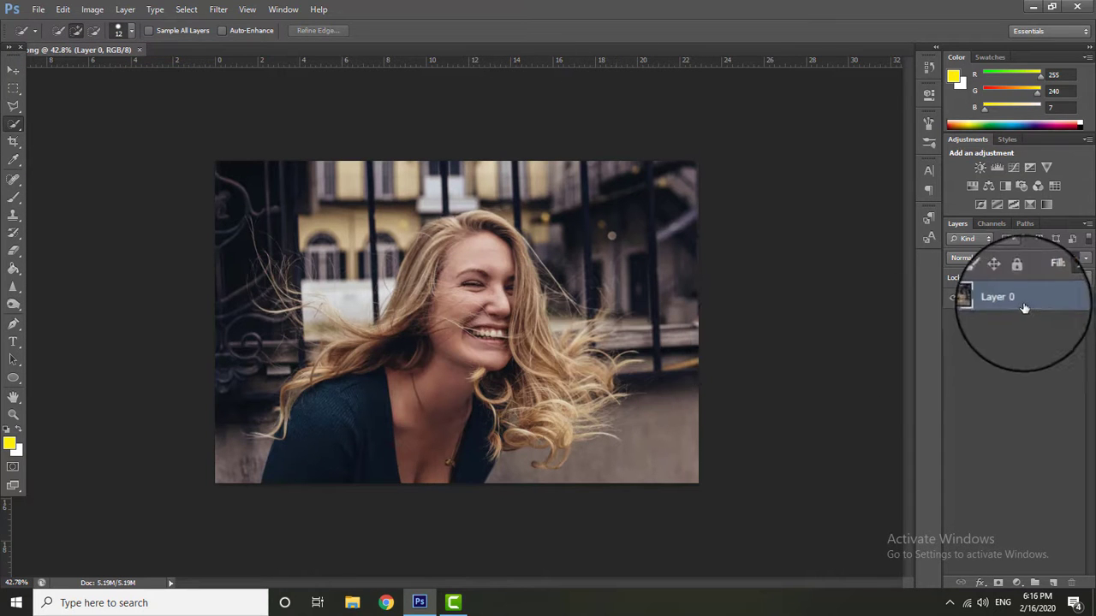
{"action": "right_click", "coordinate": [1024, 308]}
{"action": "left_click", "coordinate": [846, 165]}
{"action": "left_click", "coordinate": [607, 183]}
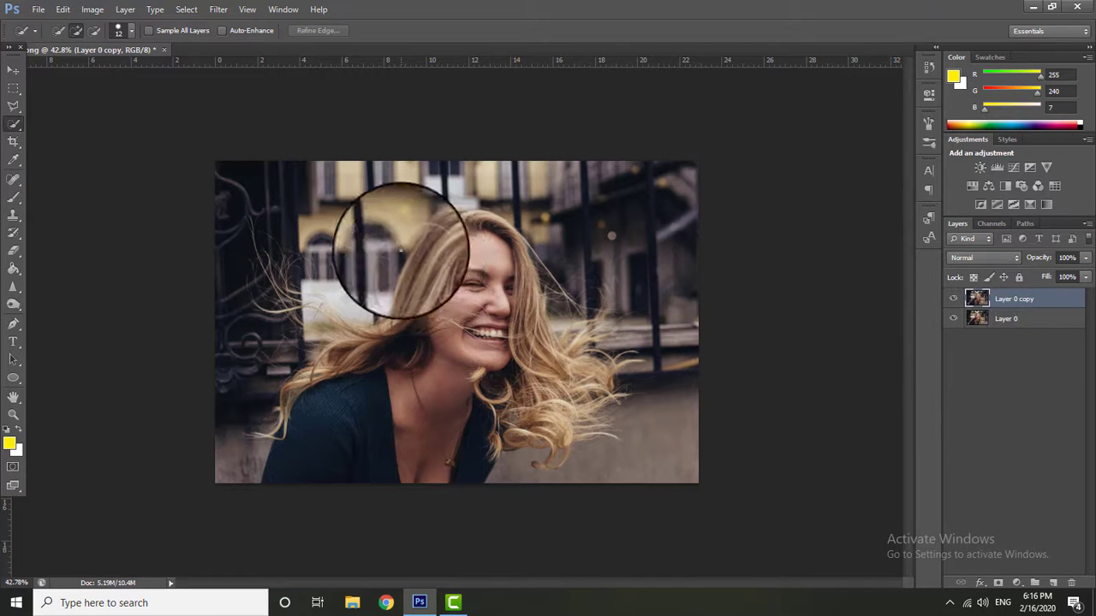
Step: Select the woman's face, left hair and shoulder on the copy, then zoom into the left hair
{"action": "mouse_move", "coordinate": [448, 247]}
{"action": "left_mouse_down"}
{"action": "mouse_move", "coordinate": [508, 289]}
{"action": "mouse_move", "coordinate": [531, 403]}
{"action": "mouse_move", "coordinate": [579, 391]}
{"action": "mouse_move", "coordinate": [557, 360]}
{"action": "mouse_move", "coordinate": [538, 418]}
{"action": "mouse_move", "coordinate": [476, 435]}
{"action": "mouse_move", "coordinate": [428, 244]}
{"action": "mouse_move", "coordinate": [440, 220]}
{"action": "left_mouse_up"}
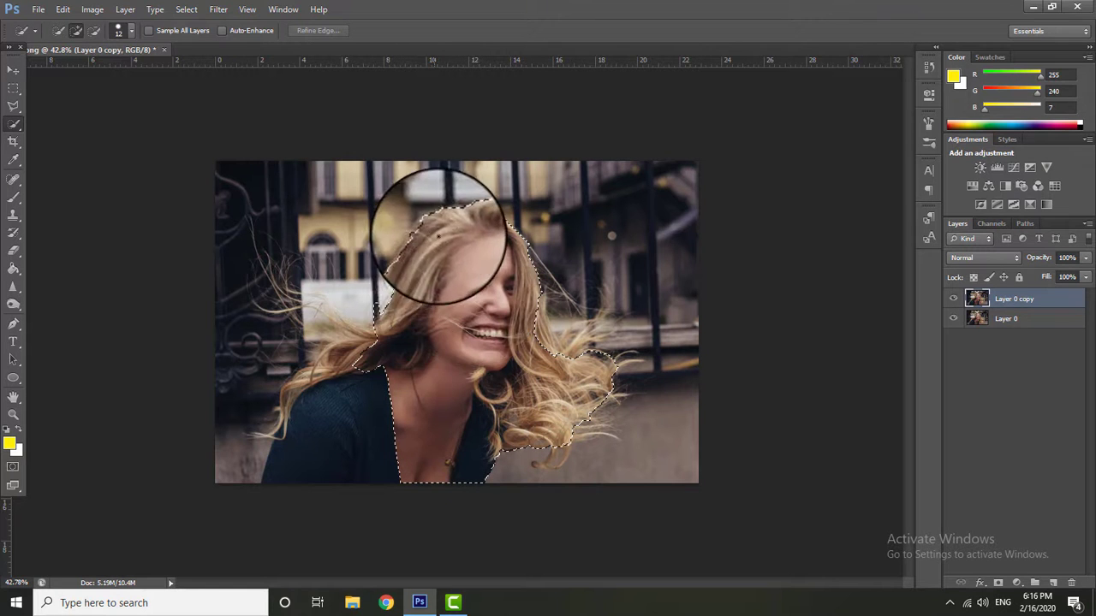
{"action": "mouse_move", "coordinate": [345, 357]}
{"action": "left_mouse_down"}
{"action": "mouse_move", "coordinate": [318, 318]}
{"action": "mouse_move", "coordinate": [282, 416]}
{"action": "mouse_move", "coordinate": [298, 385]}
{"action": "mouse_move", "coordinate": [294, 416]}
{"action": "mouse_move", "coordinate": [317, 281]}
{"action": "left_mouse_up"}
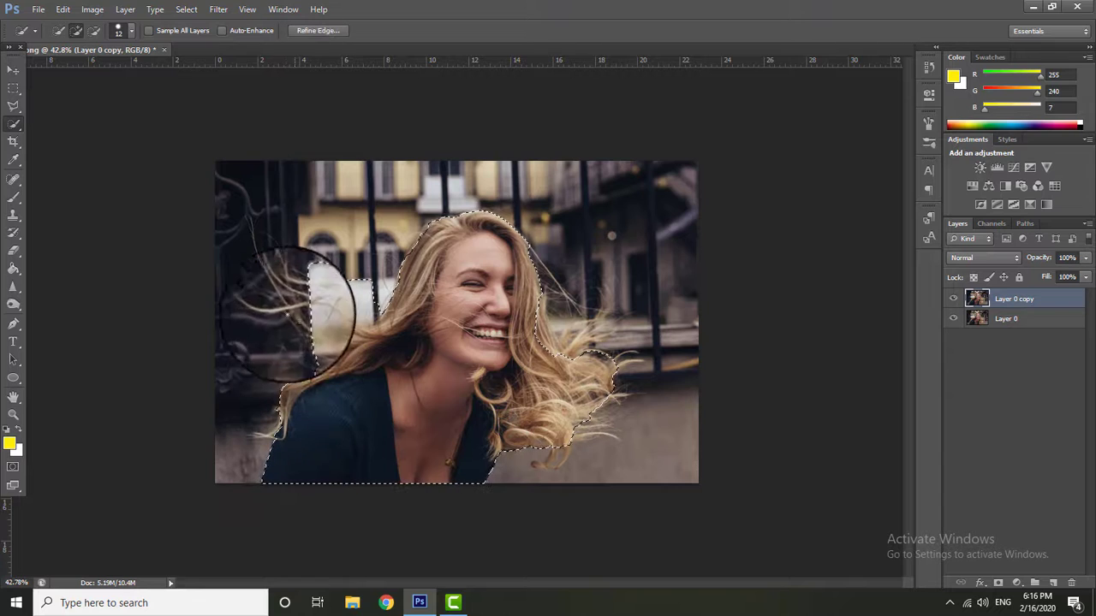
{"action": "left_click", "coordinate": [18, 407]}
{"action": "left_click", "coordinate": [333, 313]}
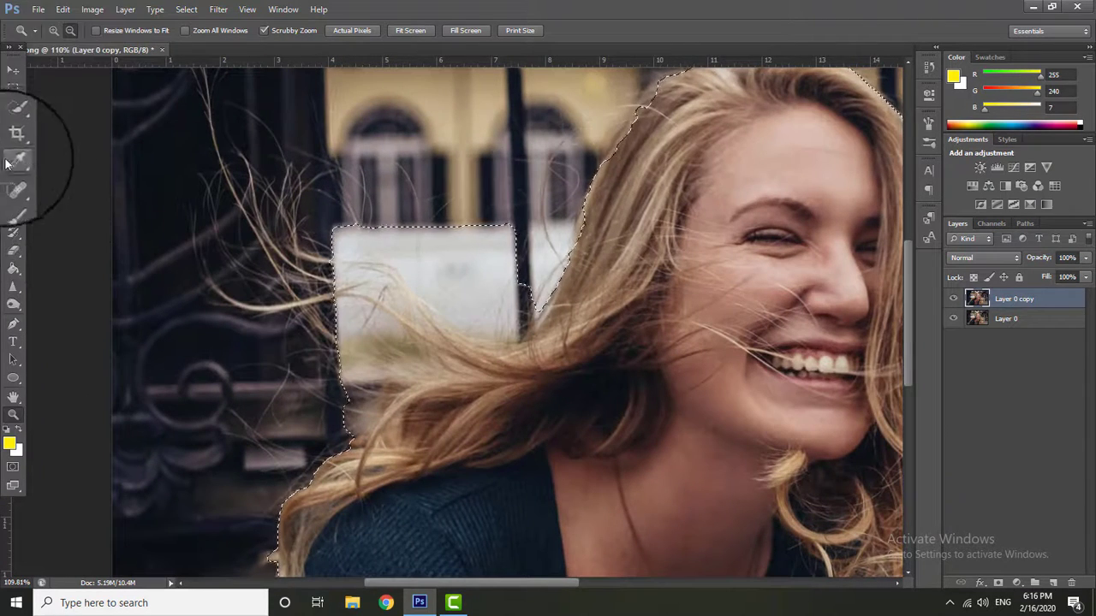
Step: Add the left hair strands to the selection, removing stray and dark left background patches
{"action": "left_click", "coordinate": [15, 125]}
{"action": "mouse_move", "coordinate": [261, 214]}
{"action": "left_mouse_down"}
{"action": "mouse_move", "coordinate": [343, 420]}
{"action": "mouse_move", "coordinate": [331, 477]}
{"action": "mouse_move", "coordinate": [288, 183]}
{"action": "mouse_move", "coordinate": [276, 192]}
{"action": "mouse_move", "coordinate": [224, 166]}
{"action": "left_mouse_up"}
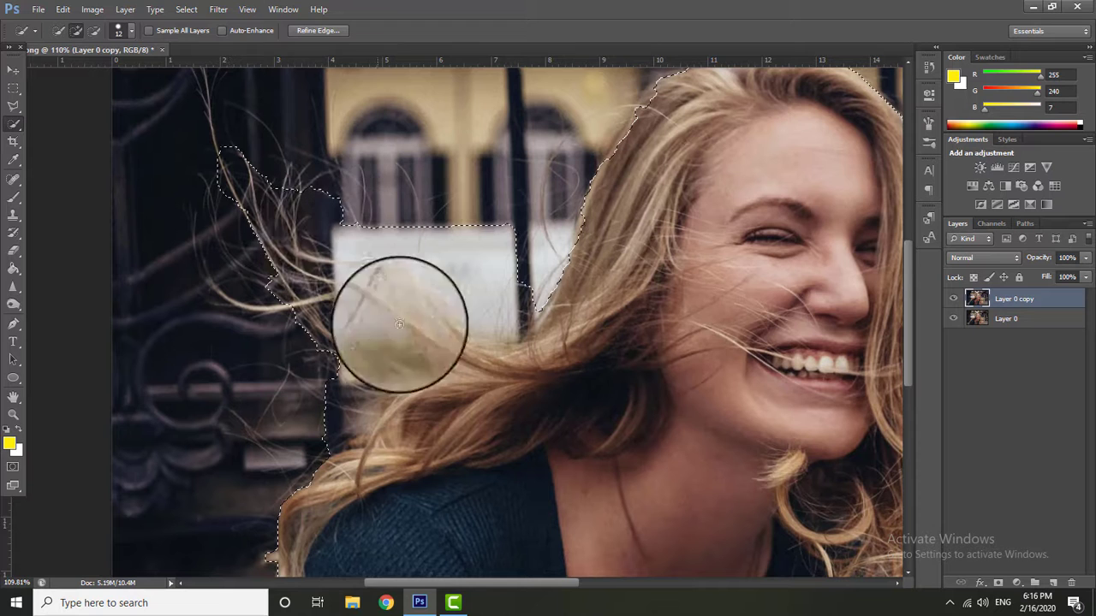
{"action": "left_click", "coordinate": [95, 30]}
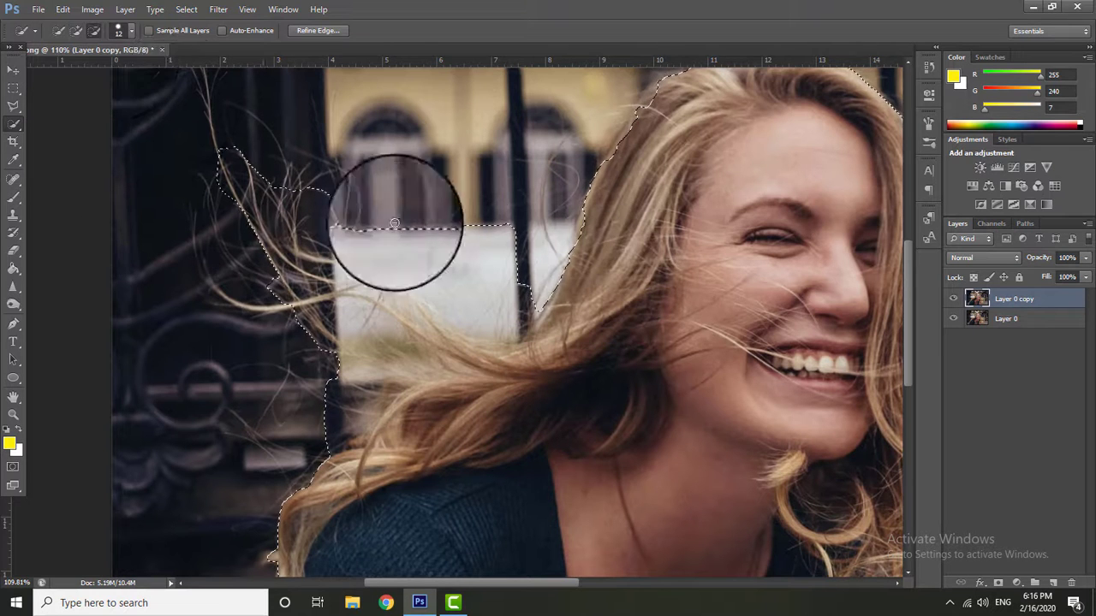
{"action": "mouse_move", "coordinate": [475, 295]}
{"action": "left_mouse_down"}
{"action": "mouse_move", "coordinate": [454, 288]}
{"action": "mouse_move", "coordinate": [459, 245]}
{"action": "mouse_move", "coordinate": [502, 214]}
{"action": "mouse_move", "coordinate": [533, 318]}
{"action": "mouse_move", "coordinate": [318, 196]}
{"action": "mouse_move", "coordinate": [358, 244]}
{"action": "left_mouse_up"}
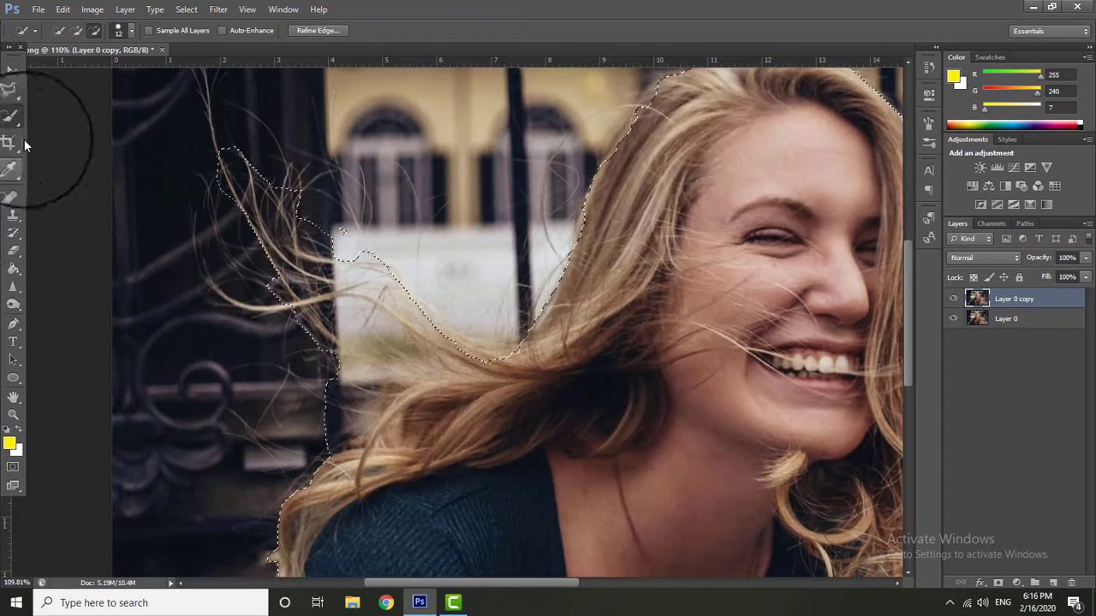
{"action": "left_click", "coordinate": [77, 31]}
{"action": "mouse_move", "coordinate": [318, 392]}
{"action": "left_mouse_down"}
{"action": "mouse_move", "coordinate": [265, 416]}
{"action": "mouse_move", "coordinate": [120, 171]}
{"action": "left_mouse_up"}
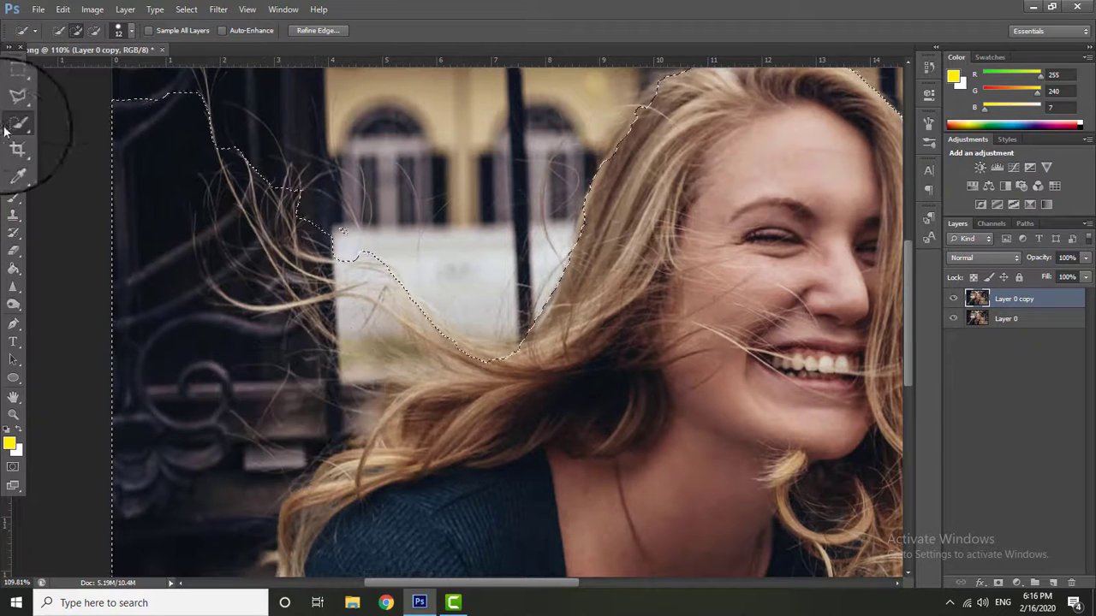
{"action": "left_click", "coordinate": [94, 31]}
{"action": "mouse_move", "coordinate": [183, 184]}
{"action": "left_mouse_down"}
{"action": "mouse_move", "coordinate": [196, 392]}
{"action": "mouse_move", "coordinate": [223, 525]}
{"action": "left_mouse_up"}
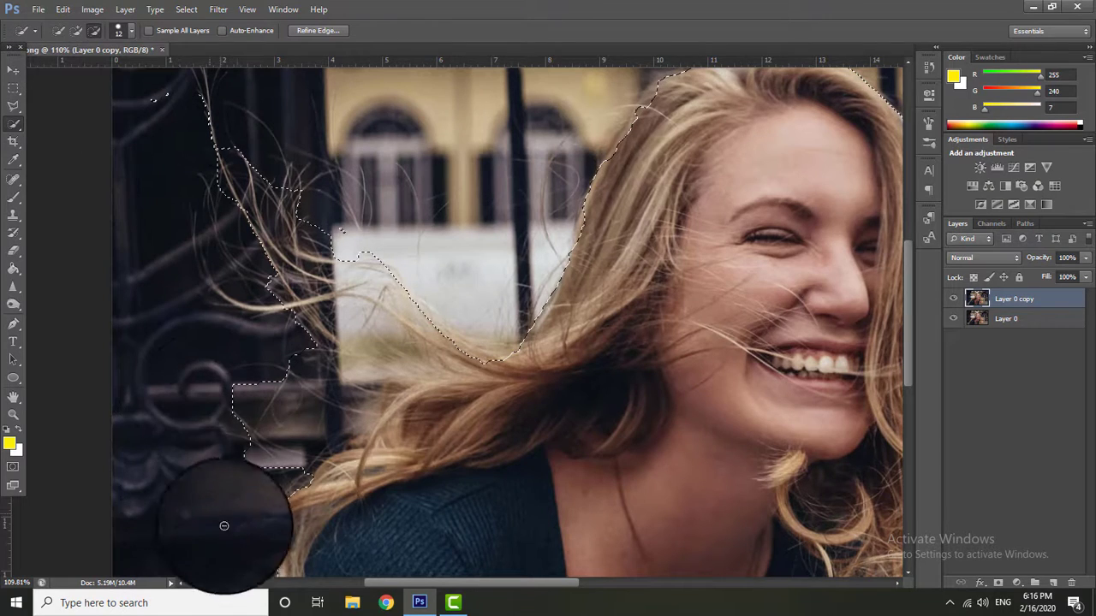
Step: Extend the selection over the right-side and lower hair, removing the lower-right background
{"action": "left_click", "coordinate": [18, 412]}
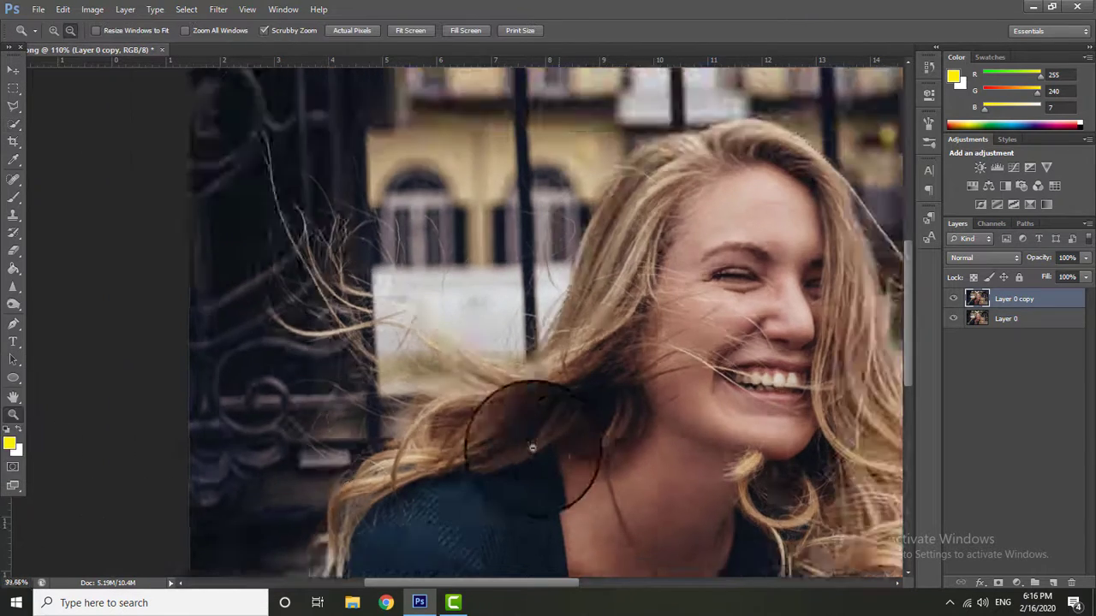
{"action": "left_click", "coordinate": [533, 448], "text": "alt"}
{"action": "mouse_move", "coordinate": [692, 440]}
{"action": "left_mouse_down"}
{"action": "mouse_move", "coordinate": [746, 488]}
{"action": "mouse_move", "coordinate": [675, 464]}
{"action": "left_mouse_up"}
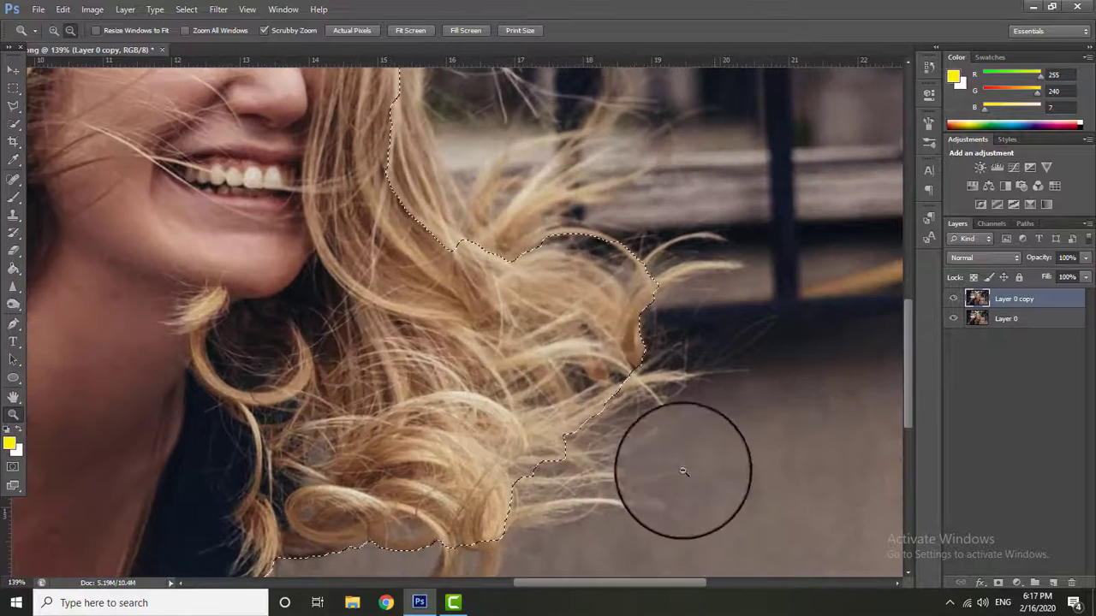
{"action": "left_click", "coordinate": [76, 30]}
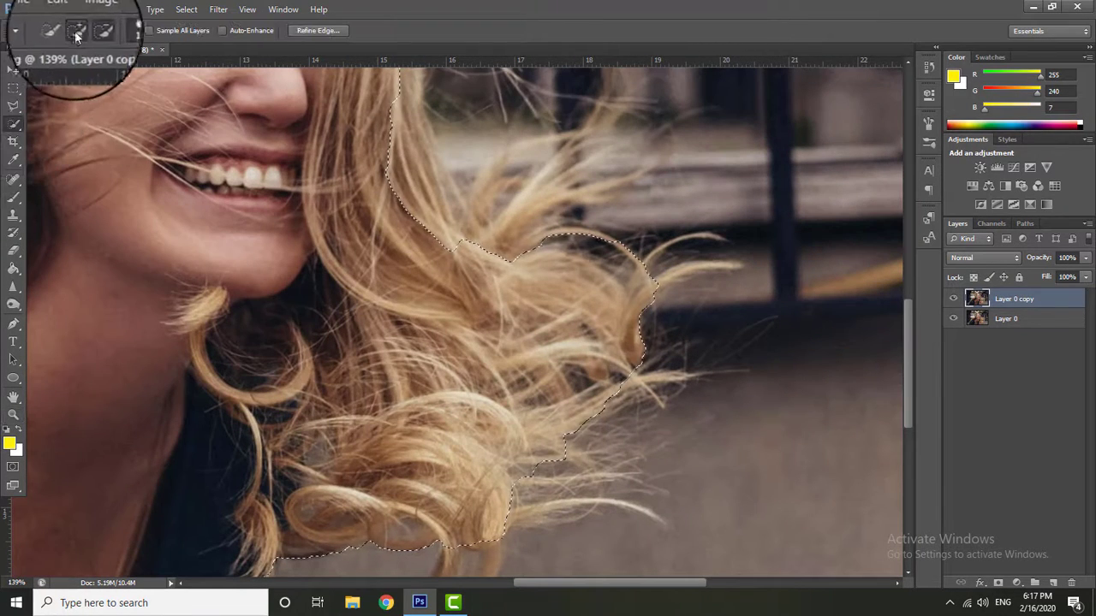
{"action": "left_click_drag", "start_coordinate": [463, 171], "coordinate": [509, 225]}
{"action": "left_click_drag", "start_coordinate": [524, 364], "coordinate": [495, 522]}
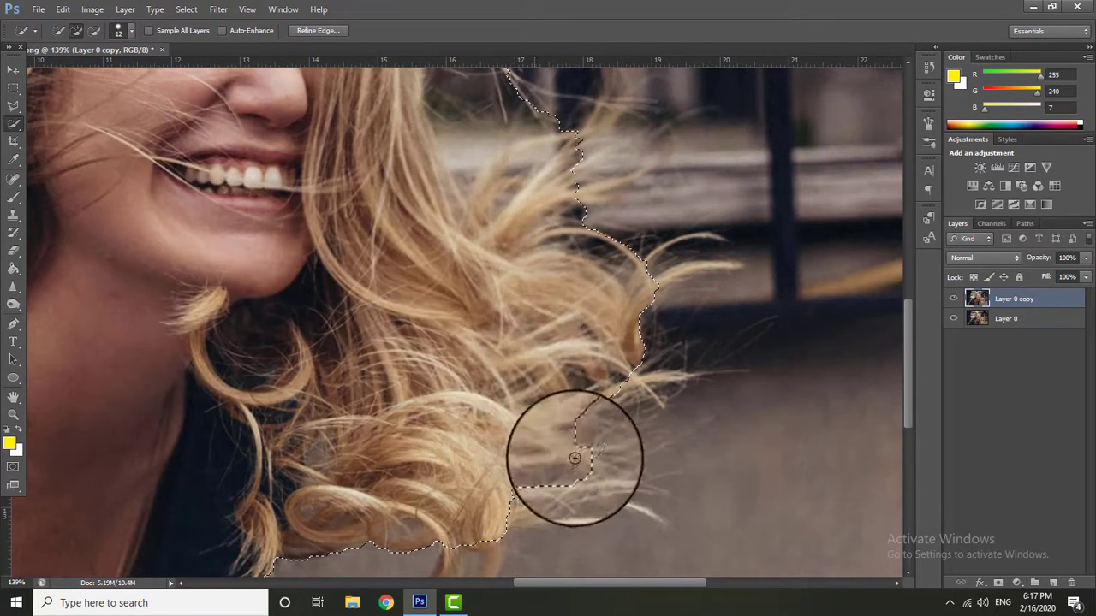
{"action": "left_click", "coordinate": [94, 30]}
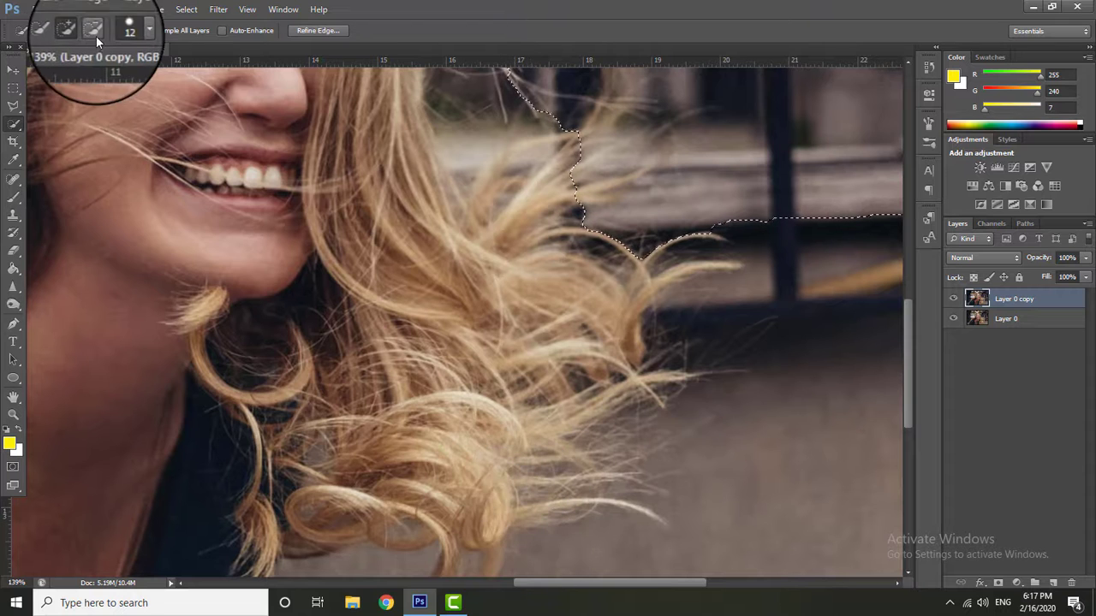
{"action": "mouse_move", "coordinate": [814, 366]}
{"action": "left_mouse_down"}
{"action": "mouse_move", "coordinate": [827, 317]}
{"action": "mouse_move", "coordinate": [817, 436]}
{"action": "mouse_move", "coordinate": [721, 556]}
{"action": "left_mouse_up"}
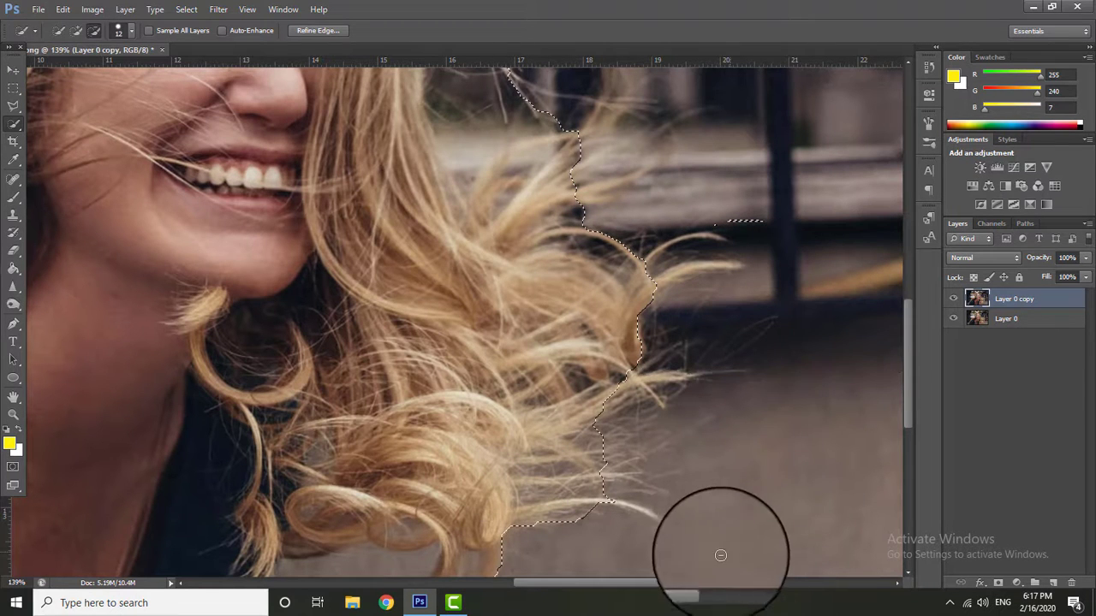
{"action": "left_click", "coordinate": [13, 414]}
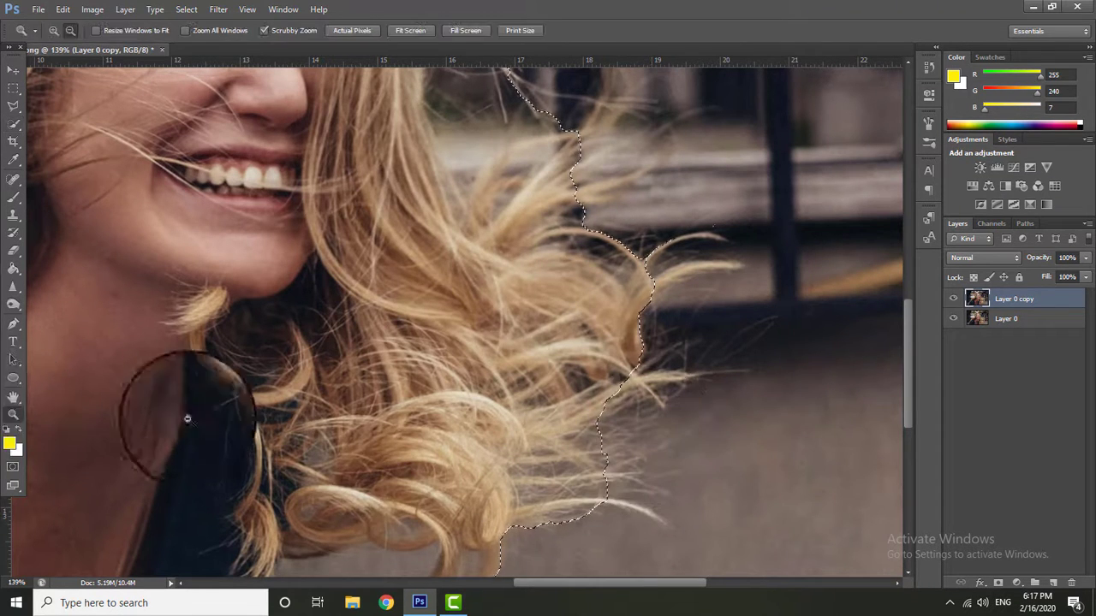
{"action": "scroll", "coordinate": [232, 419], "scroll_direction": "down", "scroll_amount": 3}
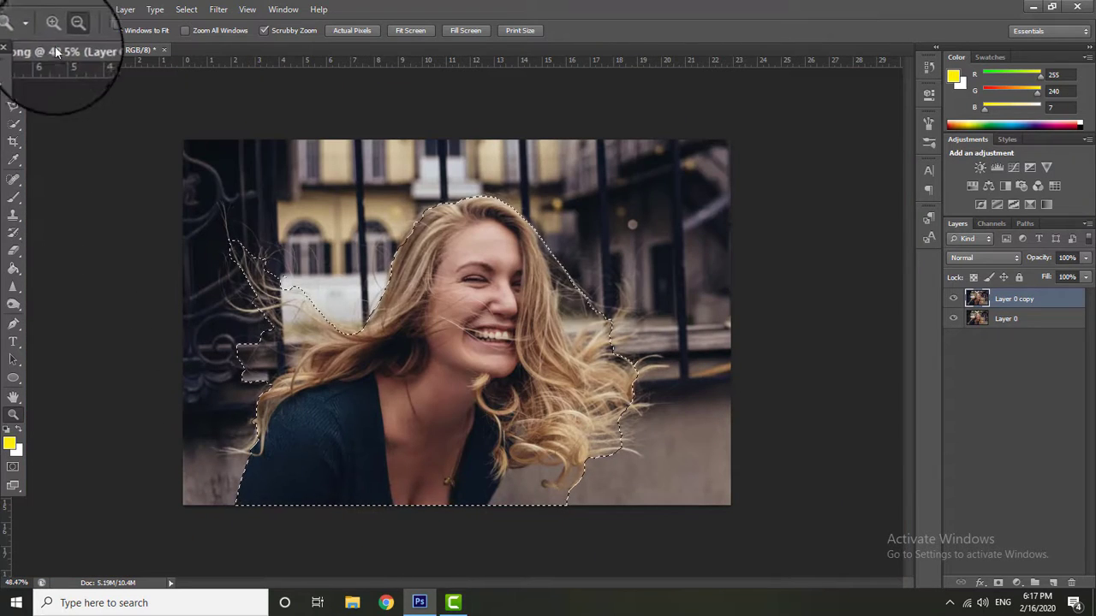
{"action": "left_click", "coordinate": [19, 131]}
{"action": "mouse_move", "coordinate": [528, 550]}
{"action": "left_mouse_down"}
{"action": "mouse_move", "coordinate": [533, 493]}
{"action": "mouse_move", "coordinate": [562, 440]}
{"action": "left_mouse_up"}
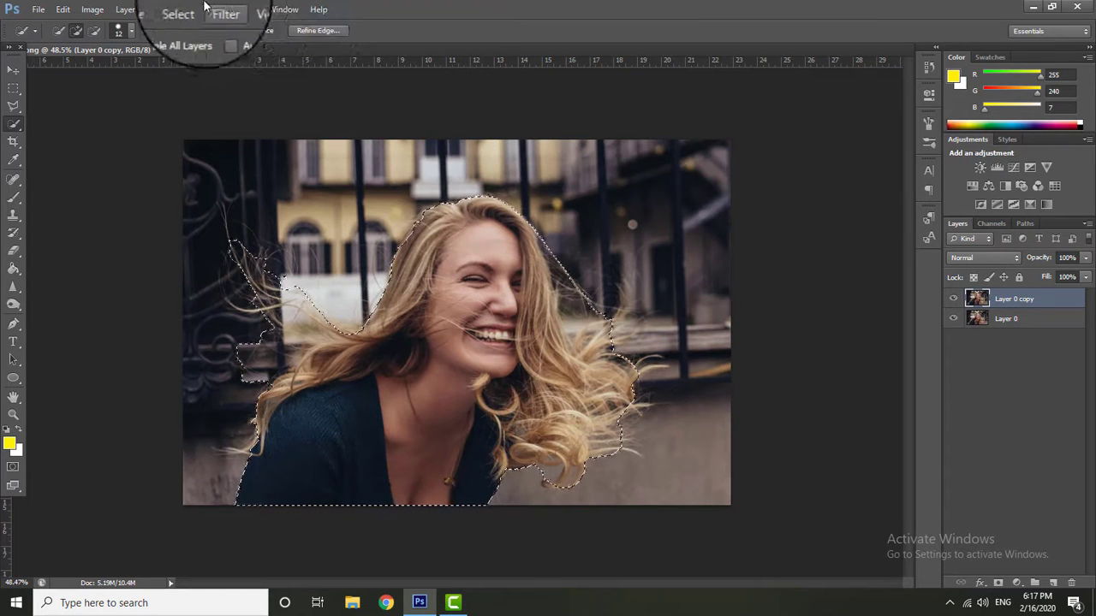
Step: Enter Quick Mask and mask the dark background gap beside the zoomed-in left hair
{"action": "key", "text": "q"}
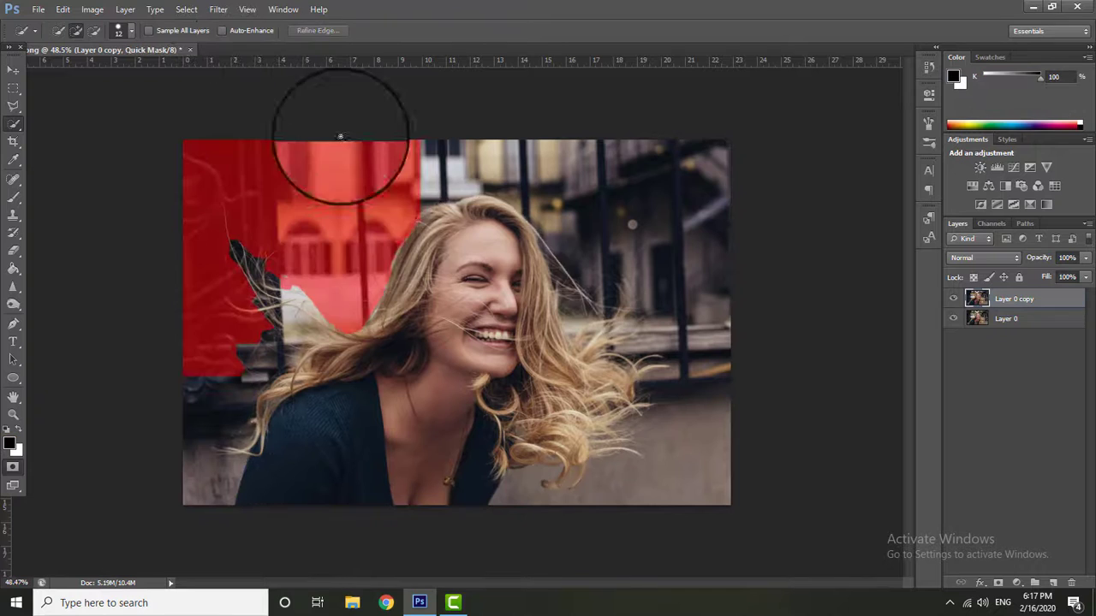
{"action": "left_click", "coordinate": [13, 411]}
{"action": "left_click_drag", "start_coordinate": [274, 379], "coordinate": [310, 379]}
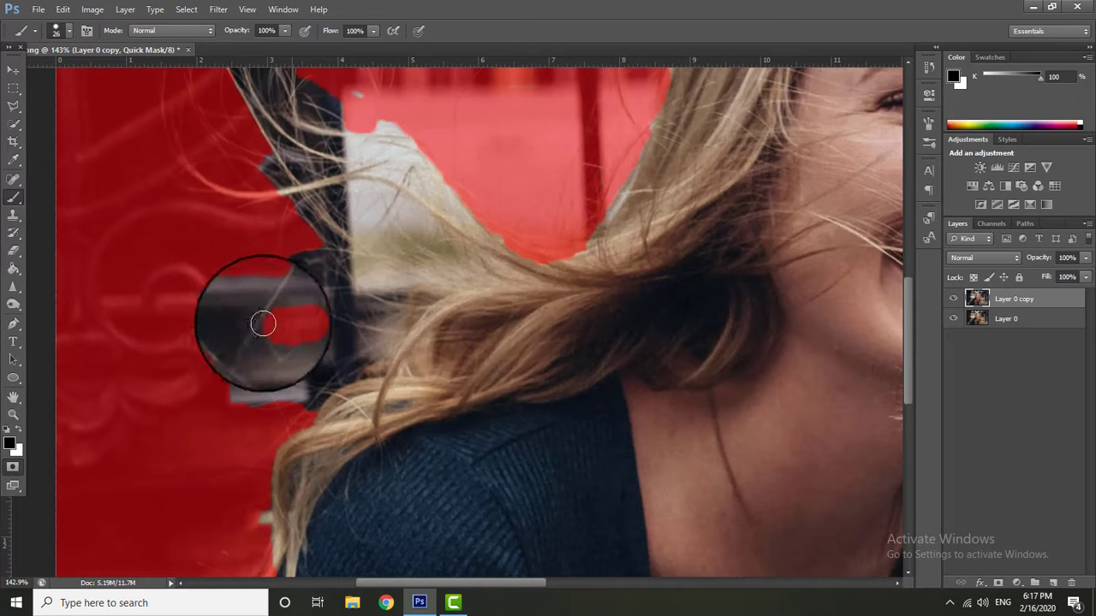
{"action": "mouse_move", "coordinate": [262, 317]}
{"action": "left_mouse_down"}
{"action": "mouse_move", "coordinate": [355, 328]}
{"action": "mouse_move", "coordinate": [235, 394]}
{"action": "mouse_move", "coordinate": [257, 386]}
{"action": "mouse_move", "coordinate": [249, 308]}
{"action": "mouse_move", "coordinate": [340, 301]}
{"action": "mouse_move", "coordinate": [277, 228]}
{"action": "mouse_move", "coordinate": [267, 170]}
{"action": "left_mouse_up"}
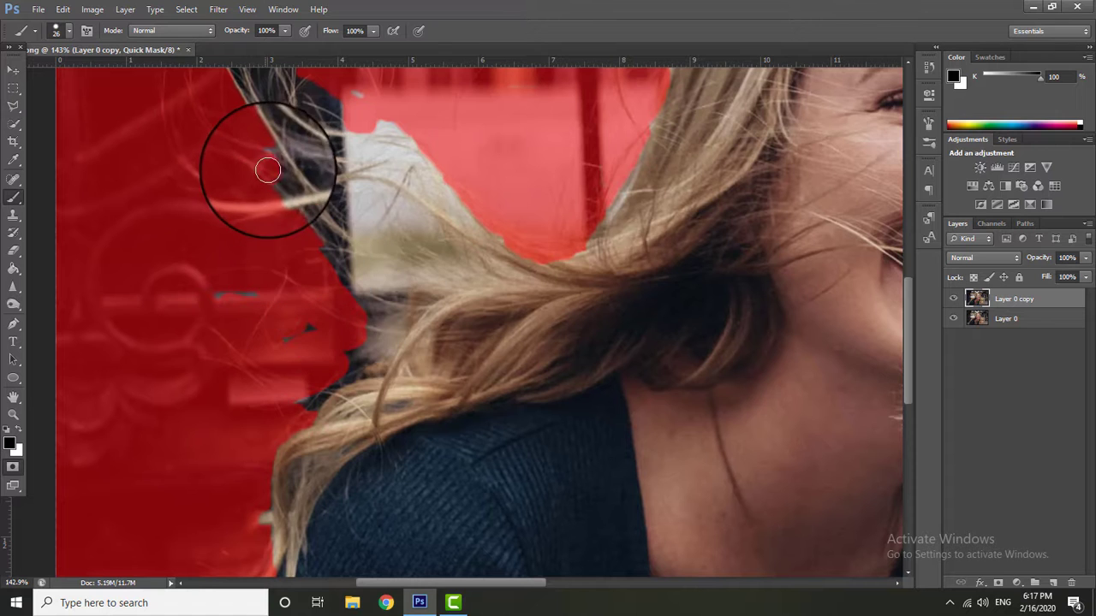
Step: With a 9 px brush, mask the background between the upper and lower left strands
{"action": "left_click", "coordinate": [68, 31]}
{"action": "left_click_drag", "start_coordinate": [52, 74], "coordinate": [27, 75]}
{"action": "left_click", "coordinate": [326, 177]}
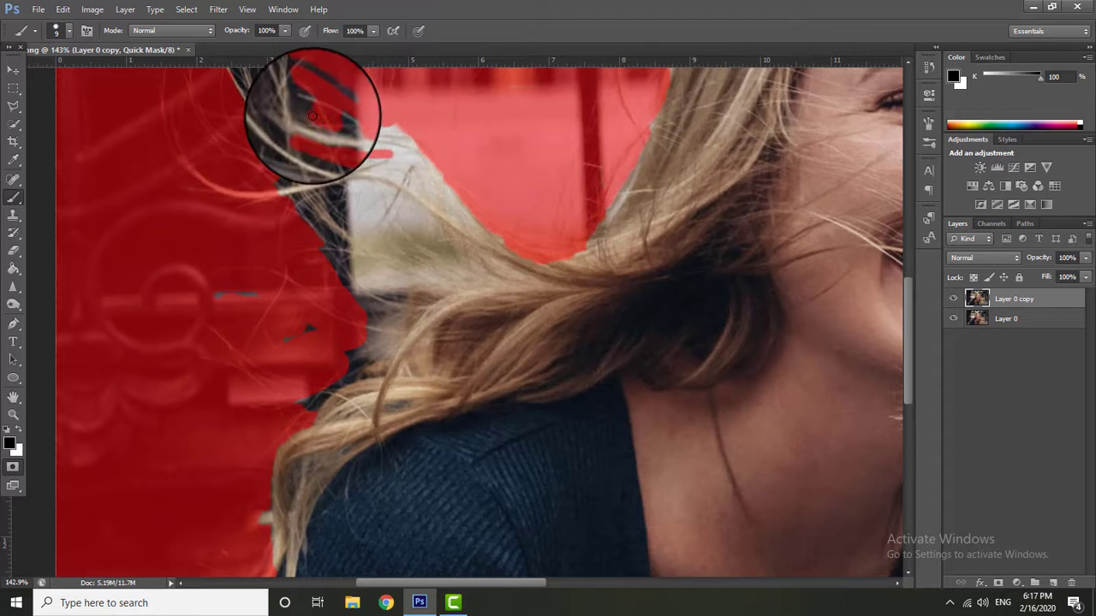
{"action": "mouse_move", "coordinate": [341, 111]}
{"action": "left_mouse_down"}
{"action": "mouse_move", "coordinate": [304, 79]}
{"action": "mouse_move", "coordinate": [269, 74]}
{"action": "left_mouse_up"}
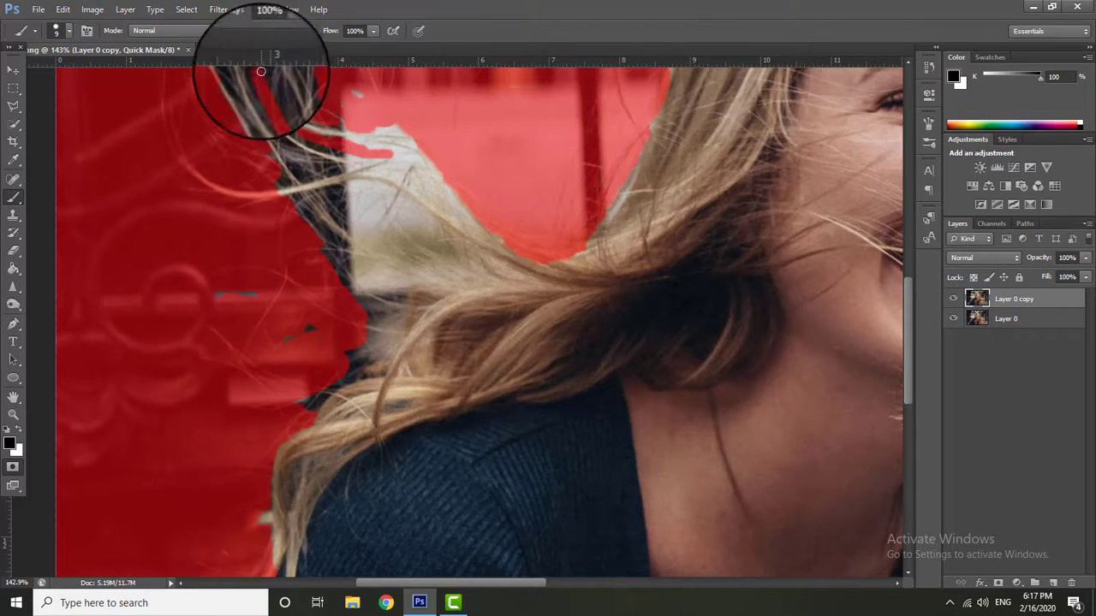
{"action": "scroll", "coordinate": [899, 291], "scroll_direction": "up", "scroll_amount": 3}
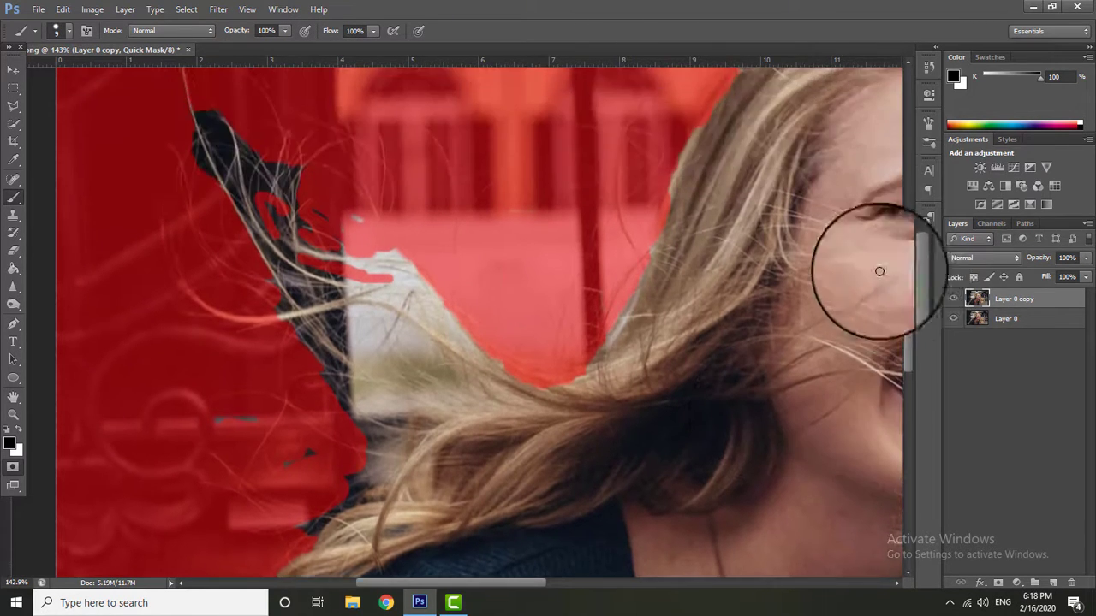
{"action": "left_click_drag", "start_coordinate": [261, 180], "coordinate": [203, 120]}
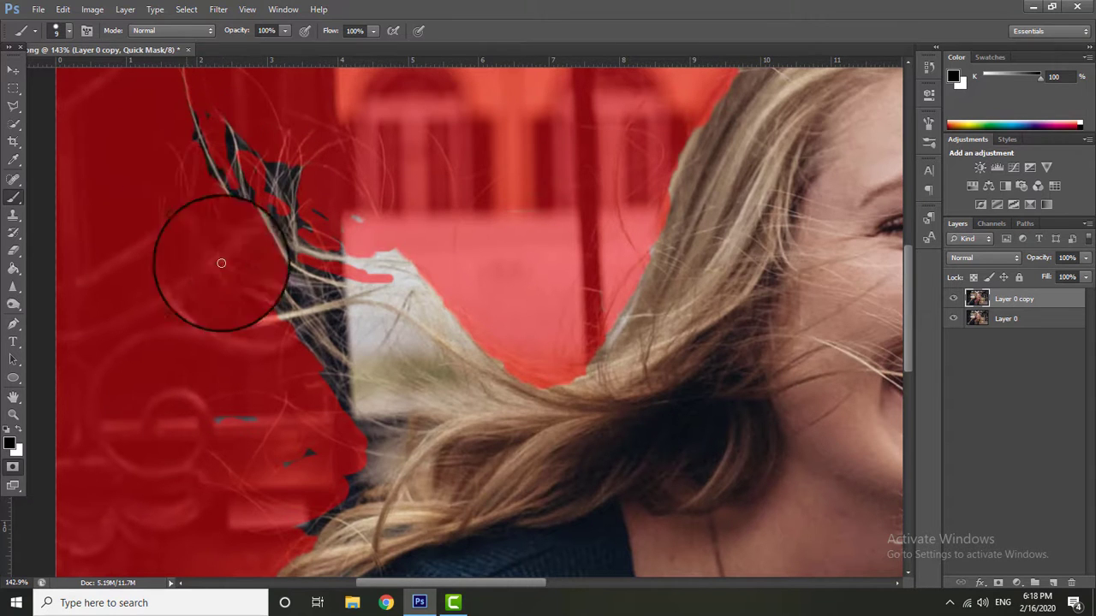
{"action": "mouse_move", "coordinate": [328, 380]}
{"action": "left_mouse_down"}
{"action": "mouse_move", "coordinate": [396, 411]}
{"action": "mouse_move", "coordinate": [377, 446]}
{"action": "mouse_move", "coordinate": [337, 416]}
{"action": "left_mouse_up"}
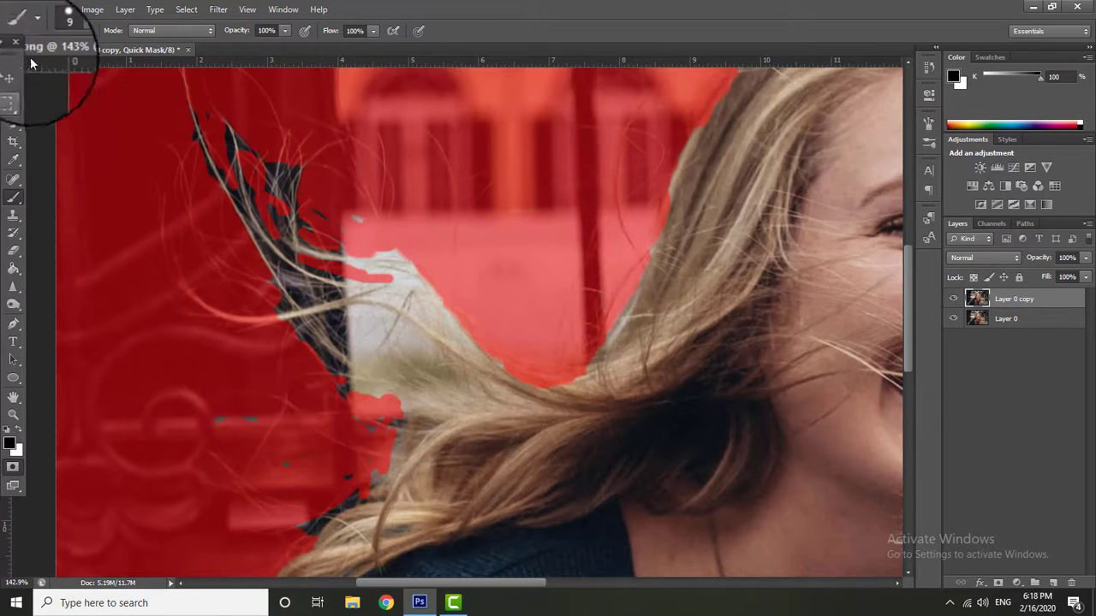
Step: Enlarge the brush to 44 px and extend the mask along the hair edge
{"action": "left_click", "coordinate": [68, 31]}
{"action": "left_click_drag", "start_coordinate": [34, 68], "coordinate": [59, 68]}
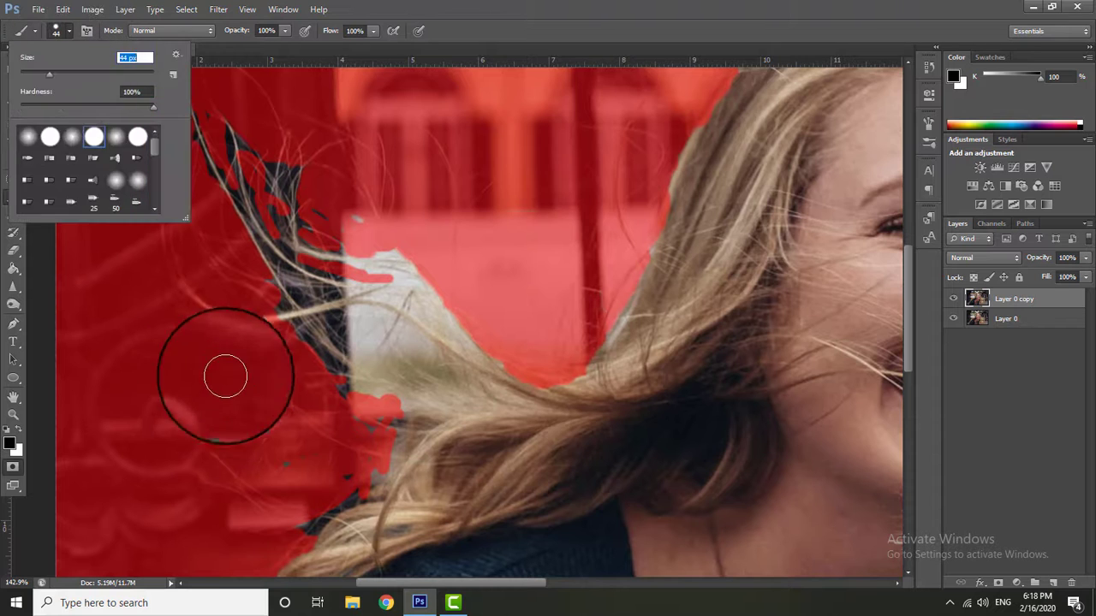
{"action": "mouse_move", "coordinate": [289, 471]}
{"action": "left_mouse_down"}
{"action": "mouse_move", "coordinate": [325, 488]}
{"action": "mouse_move", "coordinate": [368, 448]}
{"action": "mouse_move", "coordinate": [318, 399]}
{"action": "mouse_move", "coordinate": [311, 371]}
{"action": "mouse_move", "coordinate": [241, 340]}
{"action": "left_mouse_up"}
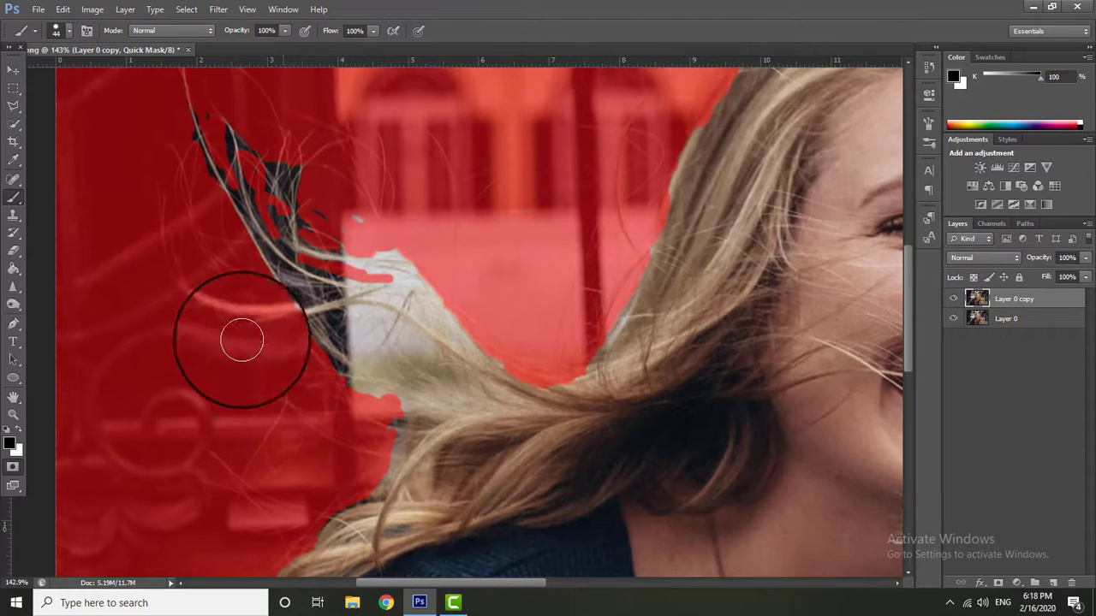
Step: Erase the mask off loose hair strands, mask a light background patch, and zoom out
{"action": "left_click", "coordinate": [14, 250]}
{"action": "mouse_move", "coordinate": [293, 306]}
{"action": "left_mouse_down"}
{"action": "mouse_move", "coordinate": [252, 305]}
{"action": "mouse_move", "coordinate": [178, 278]}
{"action": "left_mouse_up"}
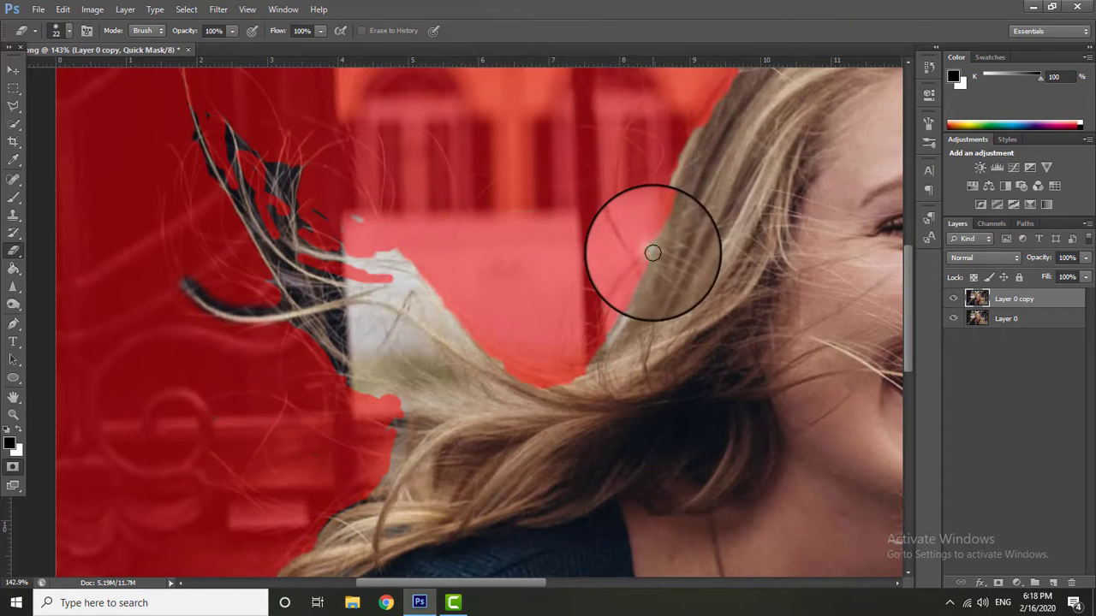
{"action": "left_click", "coordinate": [63, 9]}
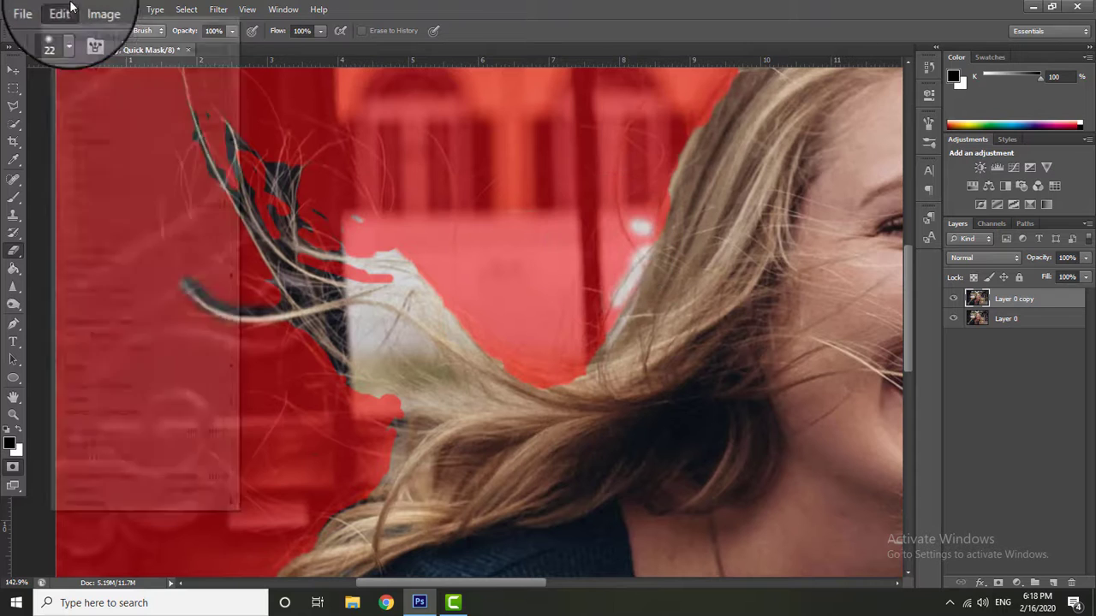
{"action": "left_click", "coordinate": [140, 73]}
{"action": "left_click_drag", "start_coordinate": [606, 183], "coordinate": [631, 244]}
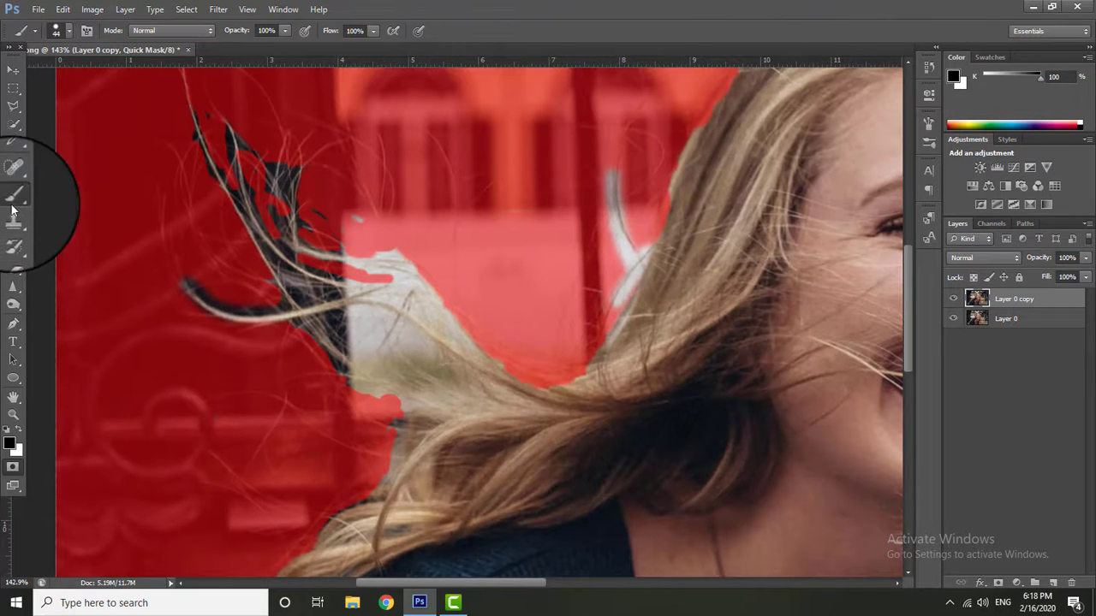
{"action": "left_click_drag", "start_coordinate": [343, 330], "coordinate": [379, 325]}
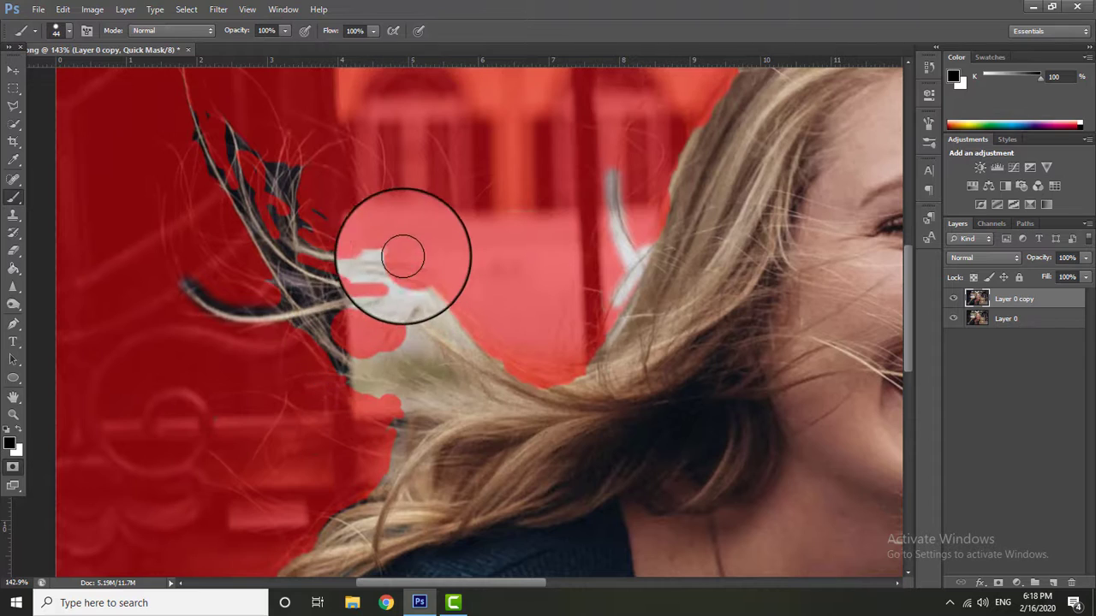
{"action": "left_click", "coordinate": [13, 415]}
Step: Mask the background gaps beside her cheek and under the lower hair curl
{"action": "scroll", "coordinate": [554, 409], "scroll_direction": "down", "scroll_amount": 3}
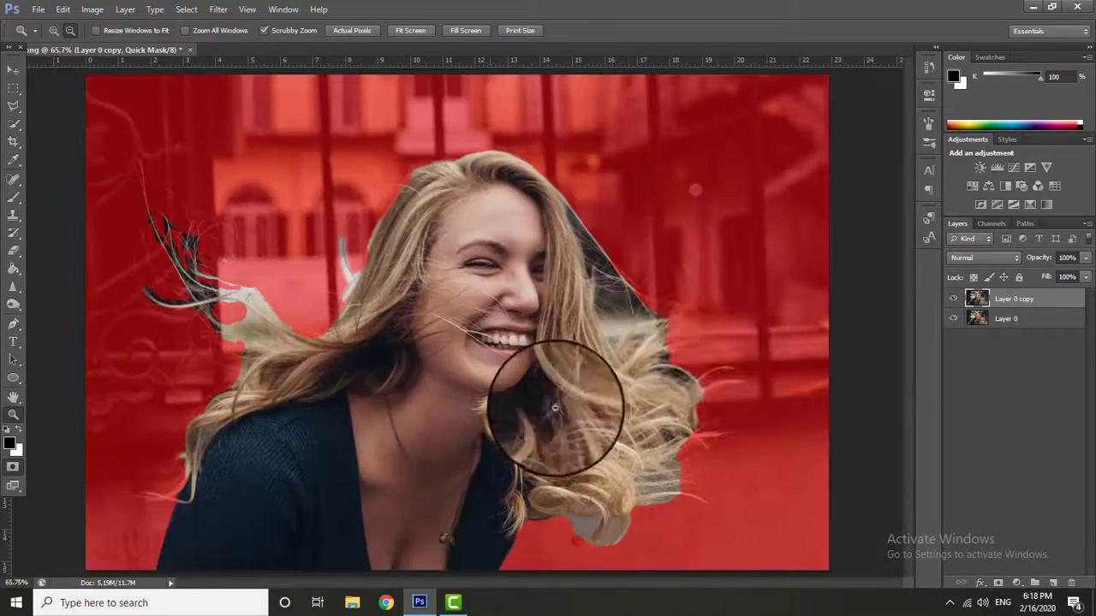
{"action": "scroll", "coordinate": [702, 343], "scroll_direction": "up", "scroll_amount": 3}
{"action": "left_click", "coordinate": [13, 197]}
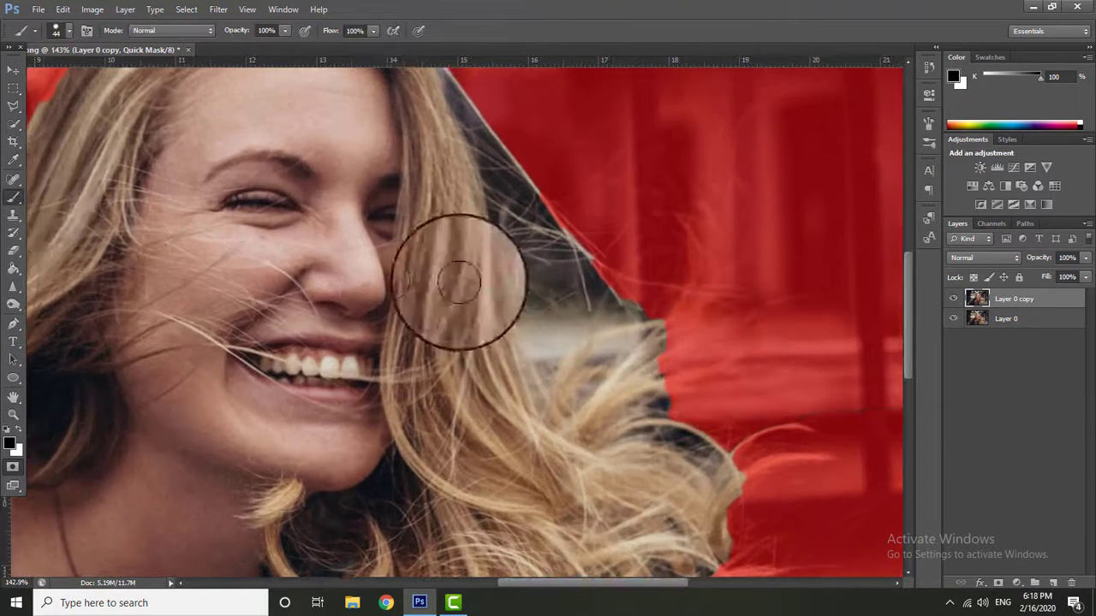
{"action": "mouse_move", "coordinate": [513, 275]}
{"action": "left_mouse_down"}
{"action": "mouse_move", "coordinate": [533, 286]}
{"action": "mouse_move", "coordinate": [533, 338]}
{"action": "mouse_move", "coordinate": [525, 190]}
{"action": "mouse_move", "coordinate": [454, 86]}
{"action": "mouse_move", "coordinate": [607, 289]}
{"action": "mouse_move", "coordinate": [542, 297]}
{"action": "mouse_move", "coordinate": [509, 190]}
{"action": "left_mouse_up"}
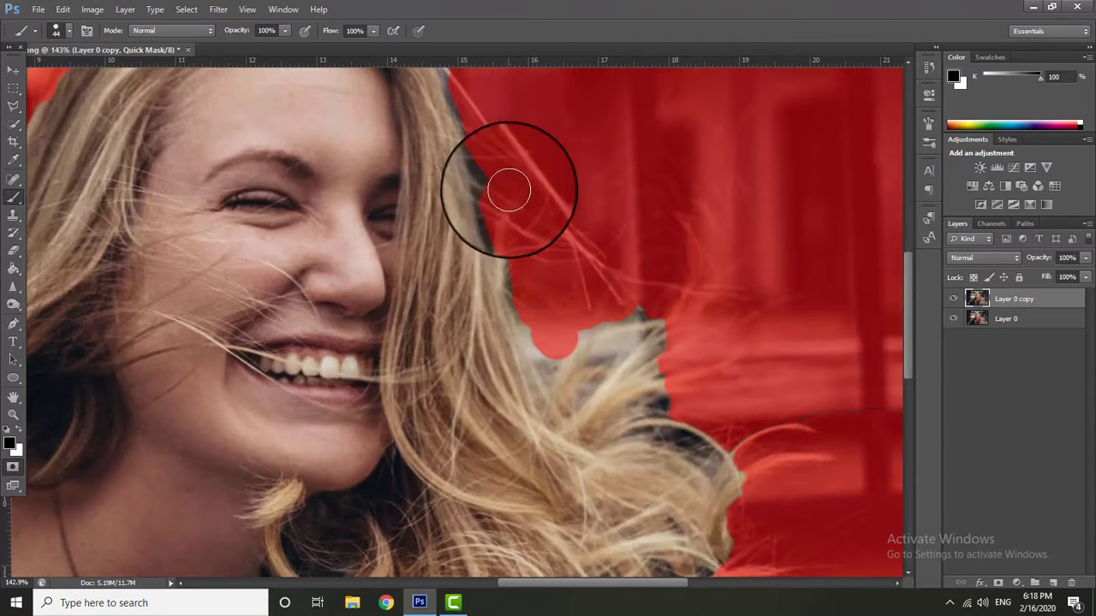
{"action": "left_click_drag", "start_coordinate": [910, 322], "coordinate": [910, 417]}
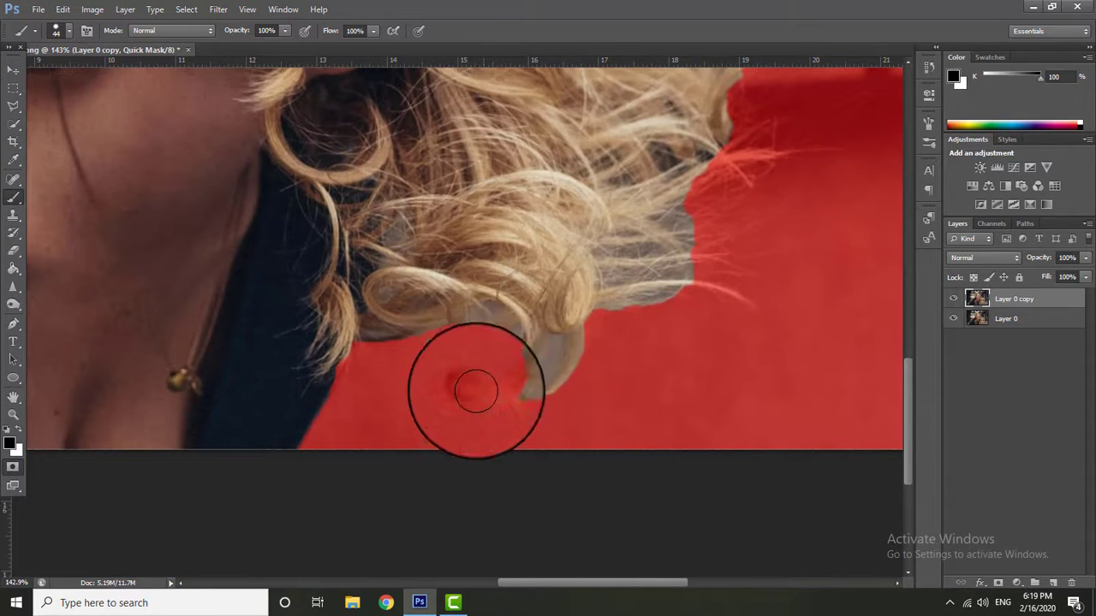
{"action": "left_click_drag", "start_coordinate": [560, 351], "coordinate": [466, 389]}
Step: Erase the mask off the lower hair curl and loose upper and lower strands
{"action": "left_click", "coordinate": [13, 250]}
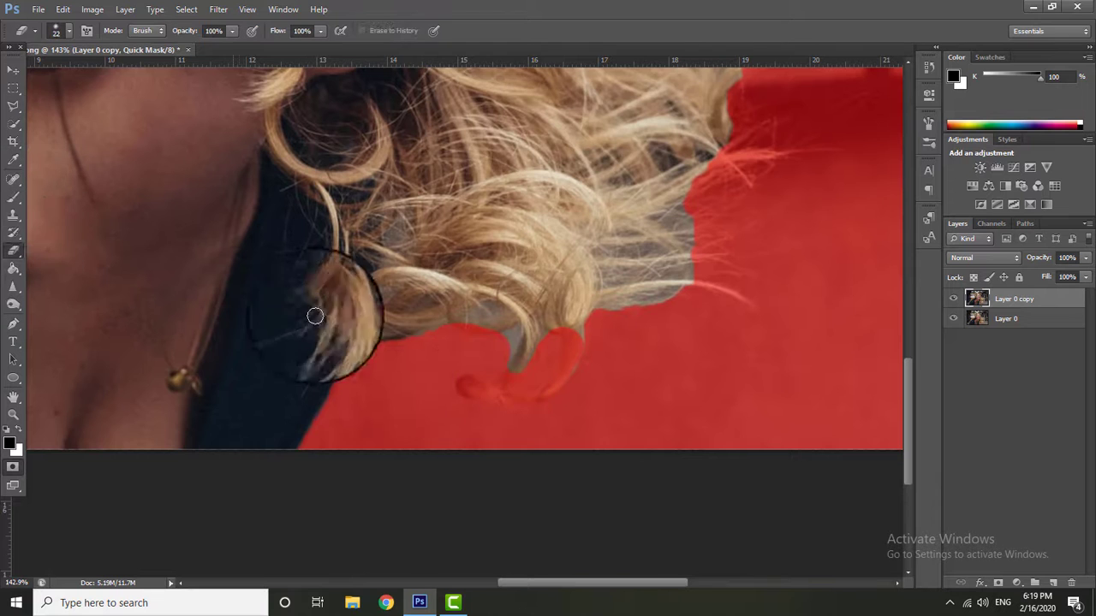
{"action": "mouse_move", "coordinate": [526, 355]}
{"action": "left_mouse_down"}
{"action": "mouse_move", "coordinate": [460, 397]}
{"action": "mouse_move", "coordinate": [507, 390]}
{"action": "mouse_move", "coordinate": [575, 343]}
{"action": "mouse_move", "coordinate": [482, 294]}
{"action": "left_mouse_up"}
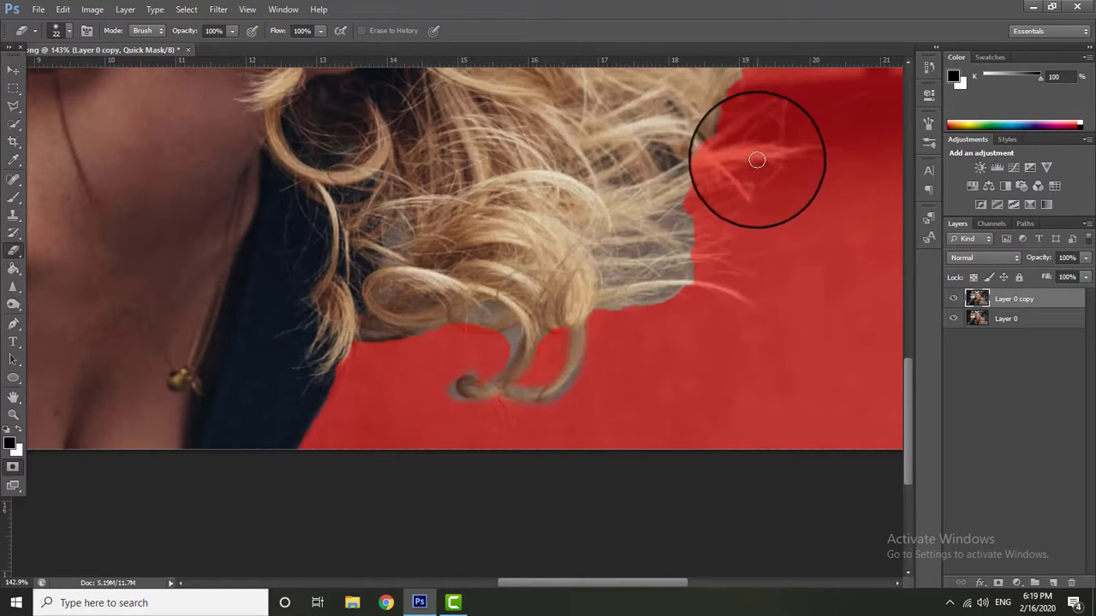
{"action": "mouse_move", "coordinate": [757, 160]}
{"action": "left_mouse_down"}
{"action": "mouse_move", "coordinate": [710, 171]}
{"action": "mouse_move", "coordinate": [773, 166]}
{"action": "left_mouse_up"}
{"action": "left_click_drag", "start_coordinate": [687, 274], "coordinate": [763, 304]}
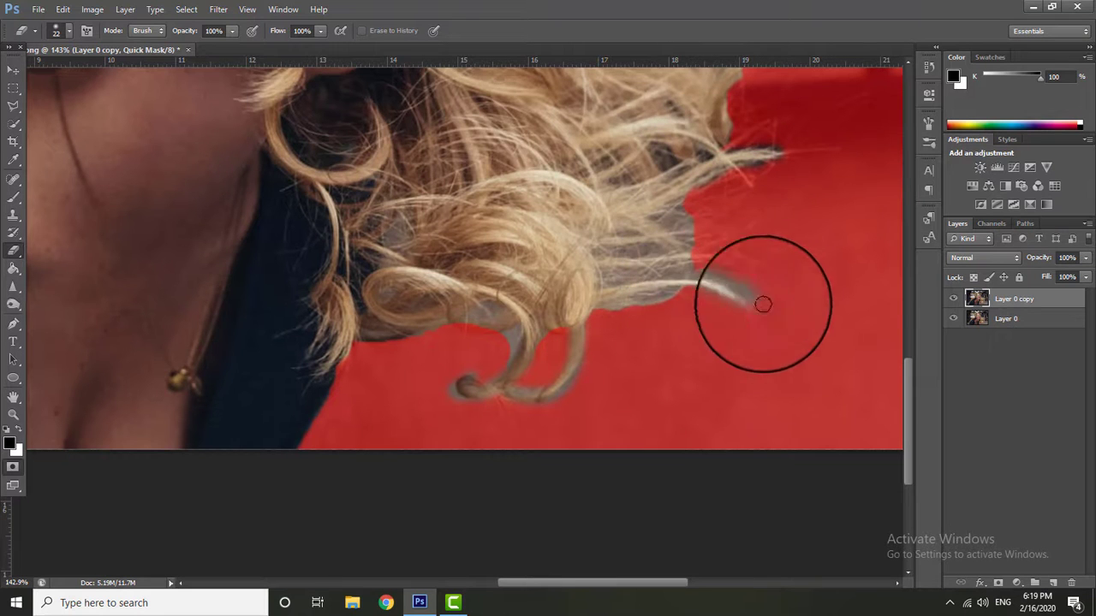
{"action": "scroll", "coordinate": [891, 342], "scroll_direction": "up", "scroll_amount": 3}
Step: Uncover more stray hair strands on the right side and near her face
{"action": "left_click_drag", "start_coordinate": [734, 201], "coordinate": [820, 185]}
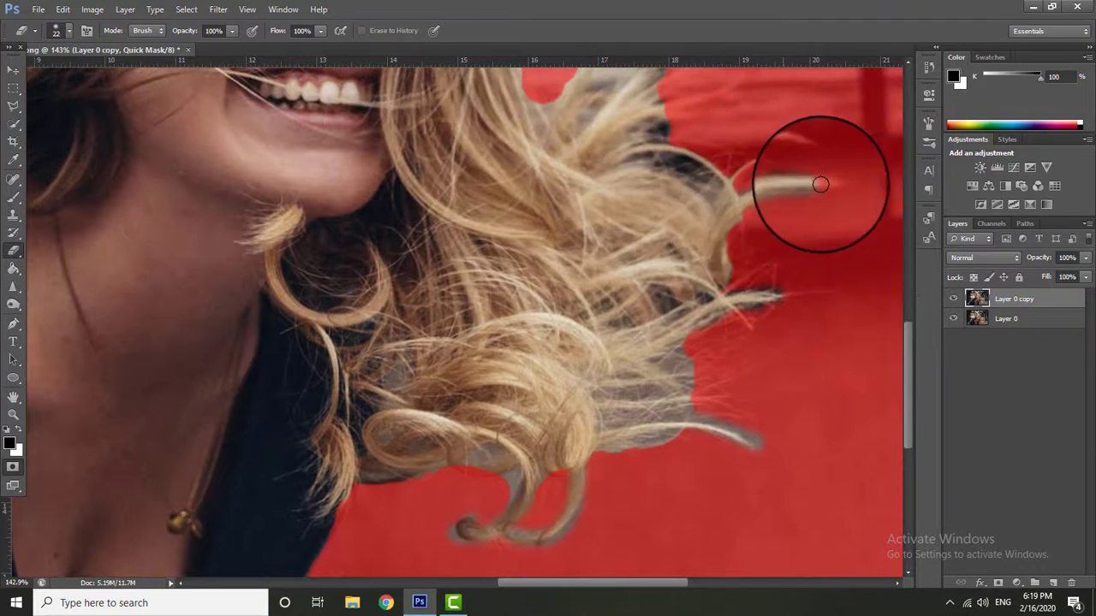
{"action": "left_click_drag", "start_coordinate": [721, 196], "coordinate": [783, 159]}
{"action": "scroll", "coordinate": [908, 341], "scroll_direction": "up", "scroll_amount": 1}
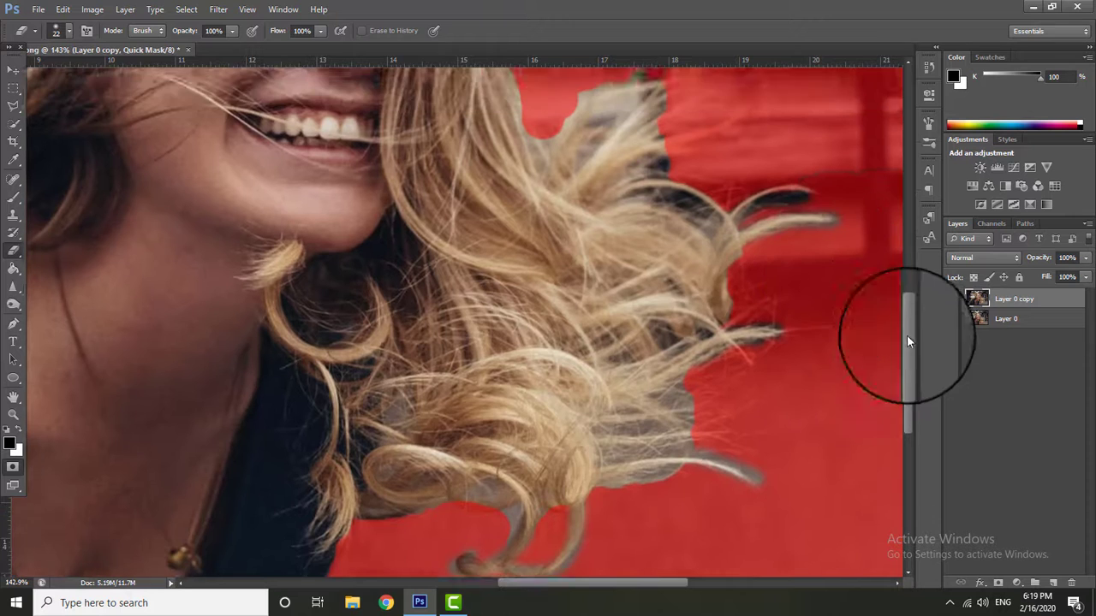
{"action": "scroll", "coordinate": [908, 341], "scroll_direction": "up", "scroll_amount": 4}
{"action": "left_click_drag", "start_coordinate": [702, 225], "coordinate": [679, 237]}
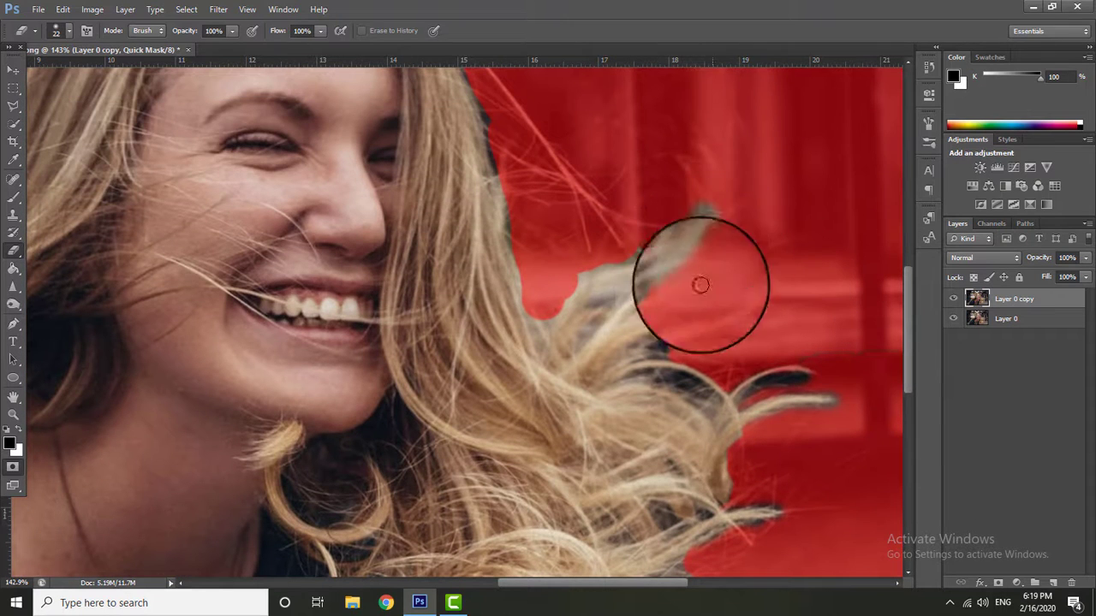
{"action": "mouse_move", "coordinate": [709, 314]}
{"action": "left_mouse_down"}
{"action": "mouse_move", "coordinate": [648, 298]}
{"action": "mouse_move", "coordinate": [775, 237]}
{"action": "mouse_move", "coordinate": [658, 306]}
{"action": "left_mouse_up"}
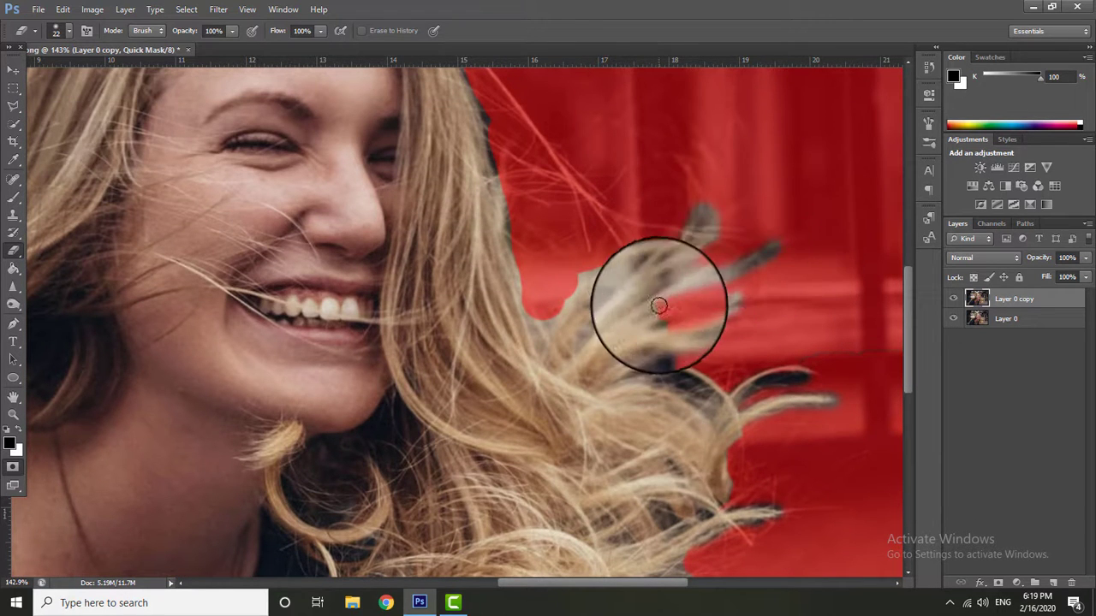
{"action": "left_click_drag", "start_coordinate": [587, 200], "coordinate": [533, 130]}
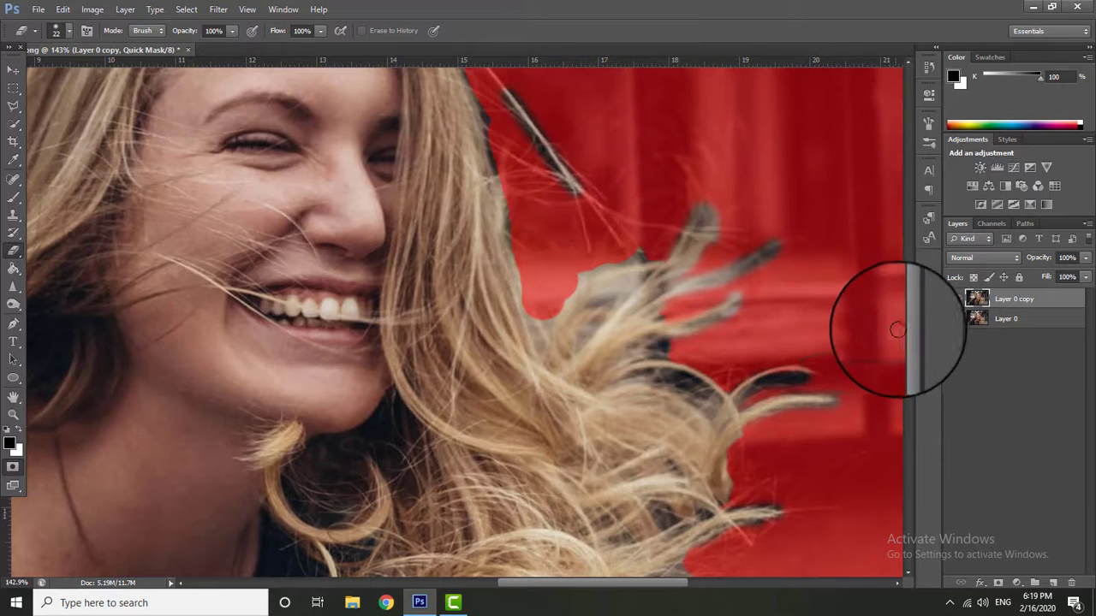
{"action": "scroll", "coordinate": [899, 308], "scroll_direction": "up", "scroll_amount": 2}
{"action": "scroll", "coordinate": [905, 288], "scroll_direction": "up", "scroll_amount": 2}
{"action": "left_click_drag", "start_coordinate": [452, 215], "coordinate": [512, 392]}
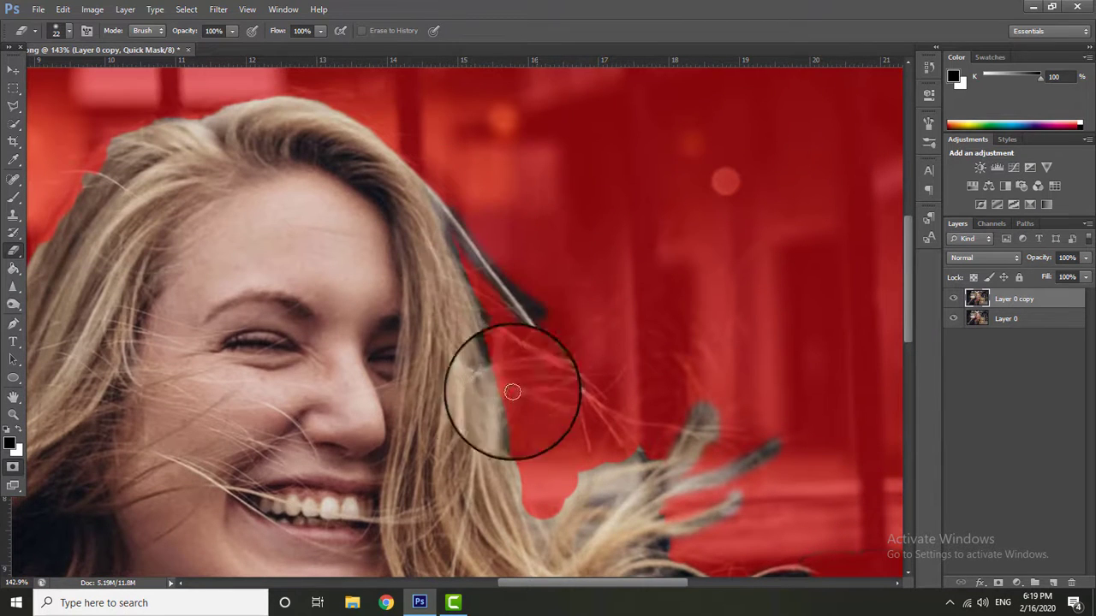
{"action": "scroll", "coordinate": [910, 305], "scroll_direction": "down", "scroll_amount": 6}
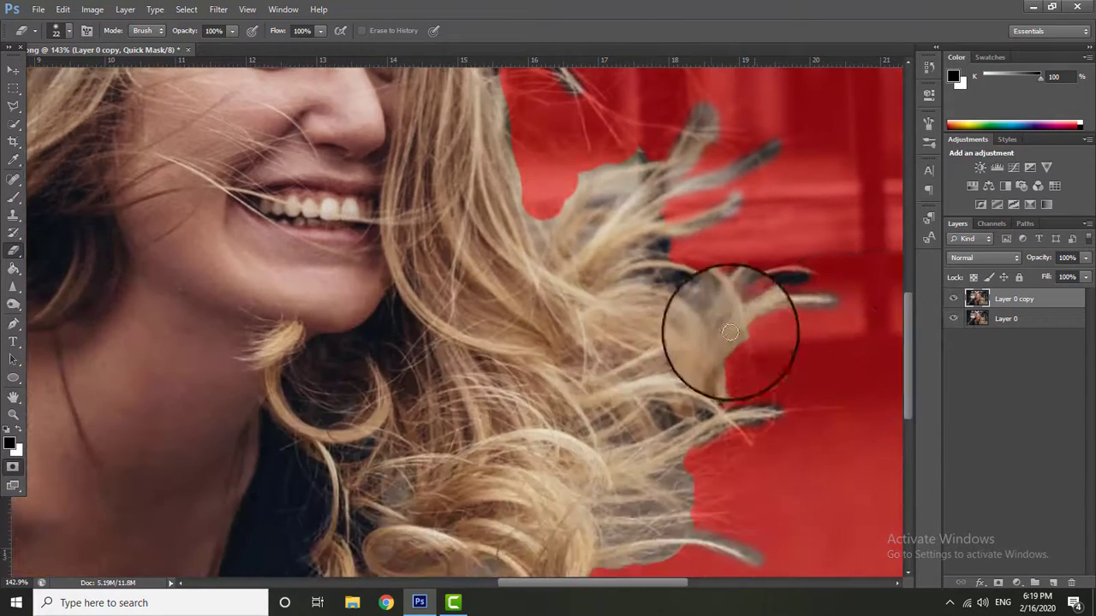
Step: With a much larger brush, repaint the mask over strand gaps and lower curls, then zoom out
{"action": "left_click", "coordinate": [13, 196]}
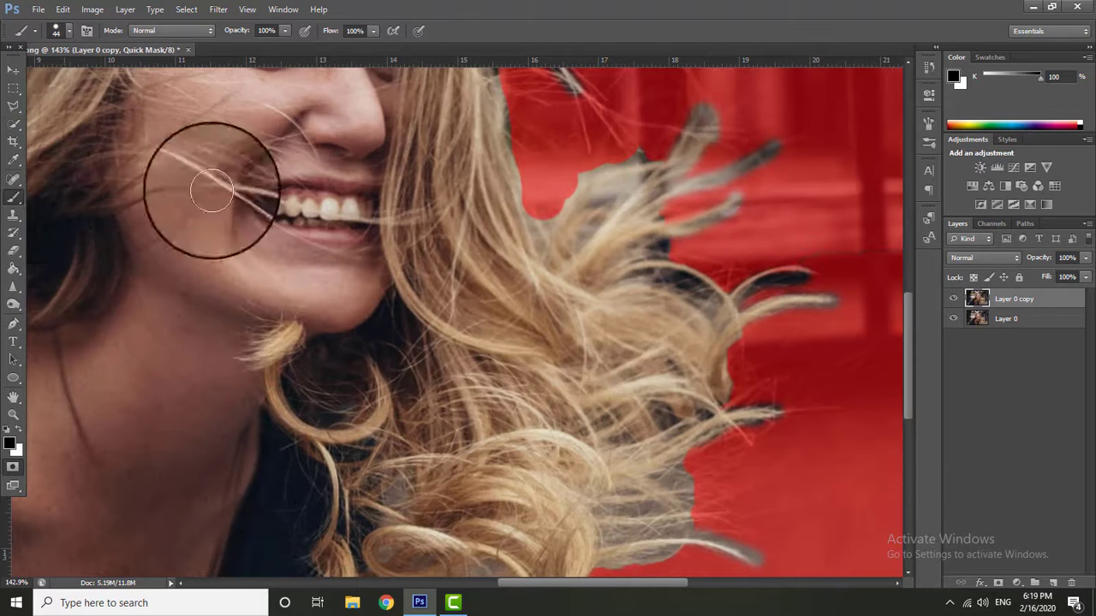
{"action": "left_click", "coordinate": [57, 31]}
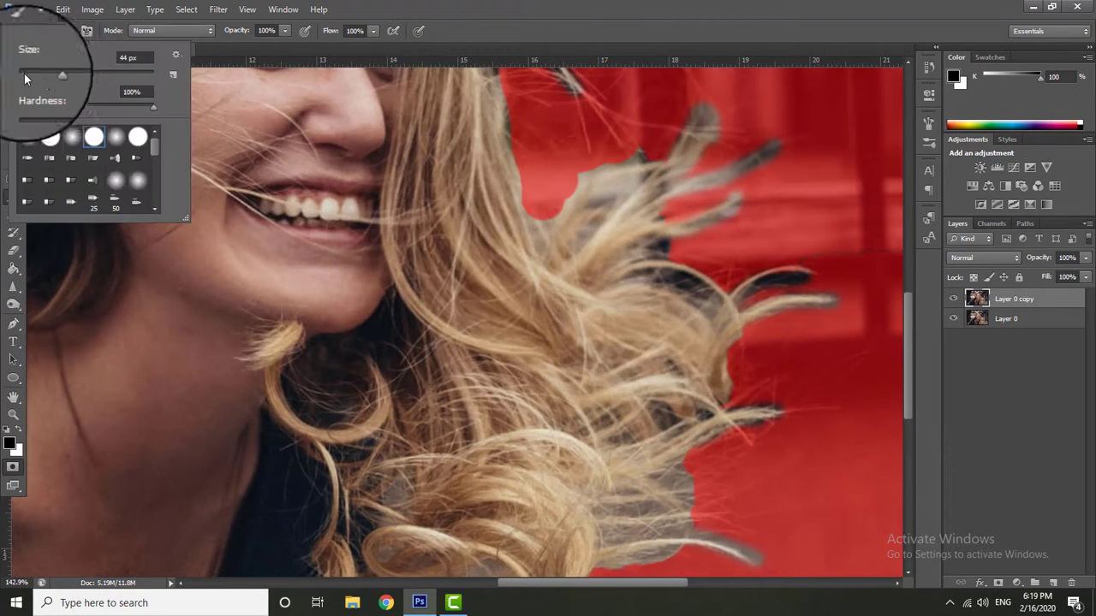
{"action": "left_click", "coordinate": [697, 285]}
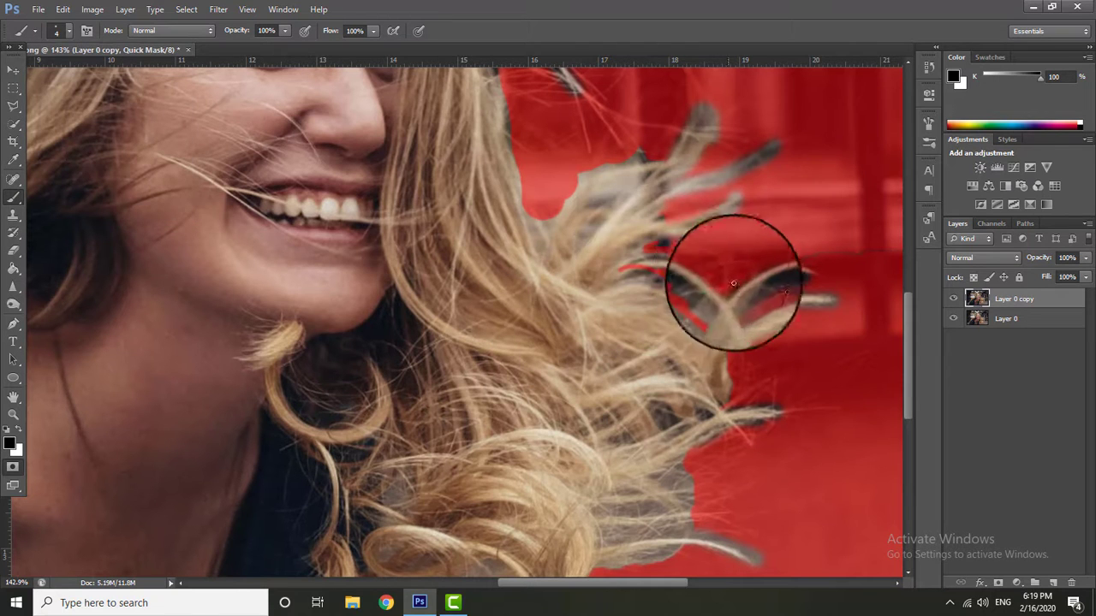
{"action": "mouse_move", "coordinate": [603, 192]}
{"action": "left_mouse_down"}
{"action": "mouse_move", "coordinate": [631, 183]}
{"action": "mouse_move", "coordinate": [592, 228]}
{"action": "mouse_move", "coordinate": [613, 155]}
{"action": "left_mouse_up"}
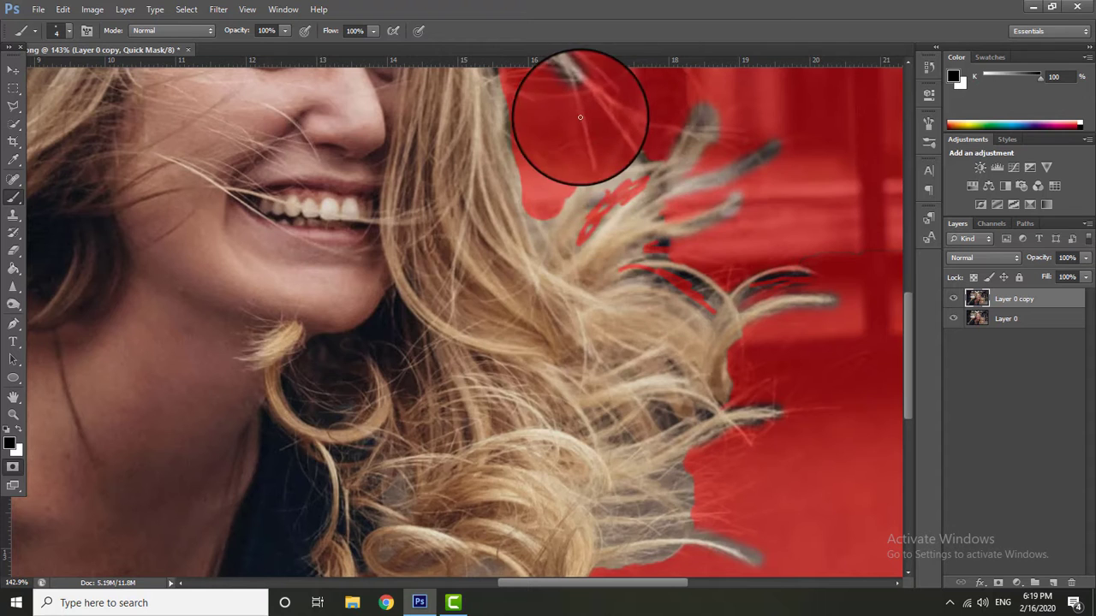
{"action": "left_click_drag", "start_coordinate": [907, 363], "coordinate": [906, 436]}
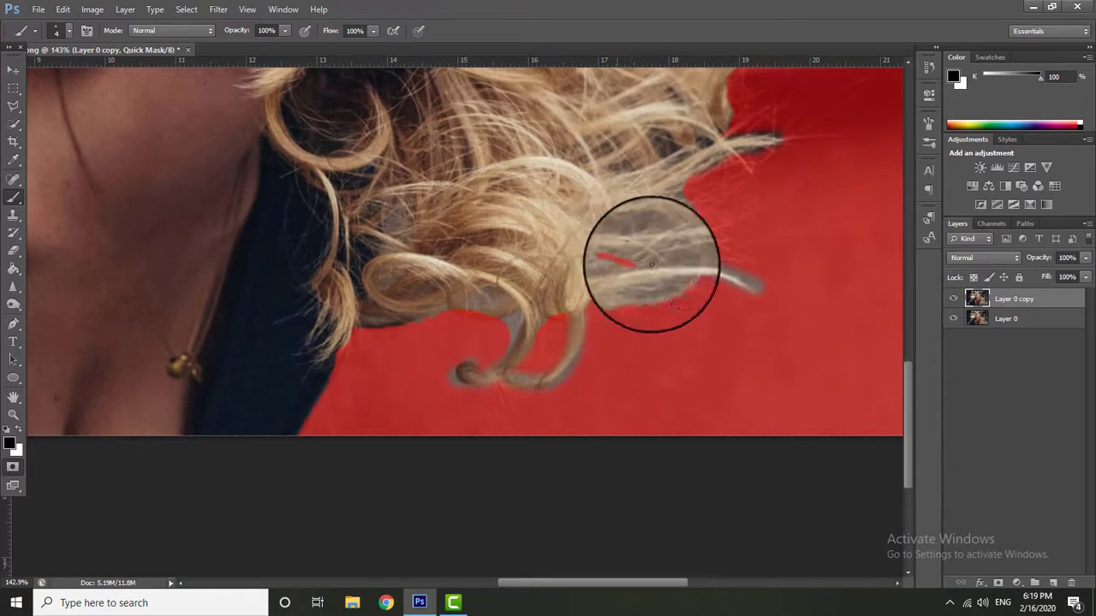
{"action": "mouse_move", "coordinate": [604, 237]}
{"action": "left_mouse_down"}
{"action": "mouse_move", "coordinate": [660, 196]}
{"action": "mouse_move", "coordinate": [685, 220]}
{"action": "mouse_move", "coordinate": [665, 245]}
{"action": "left_mouse_up"}
{"action": "mouse_move", "coordinate": [434, 345]}
{"action": "left_mouse_down"}
{"action": "mouse_move", "coordinate": [391, 282]}
{"action": "mouse_move", "coordinate": [379, 342]}
{"action": "left_mouse_up"}
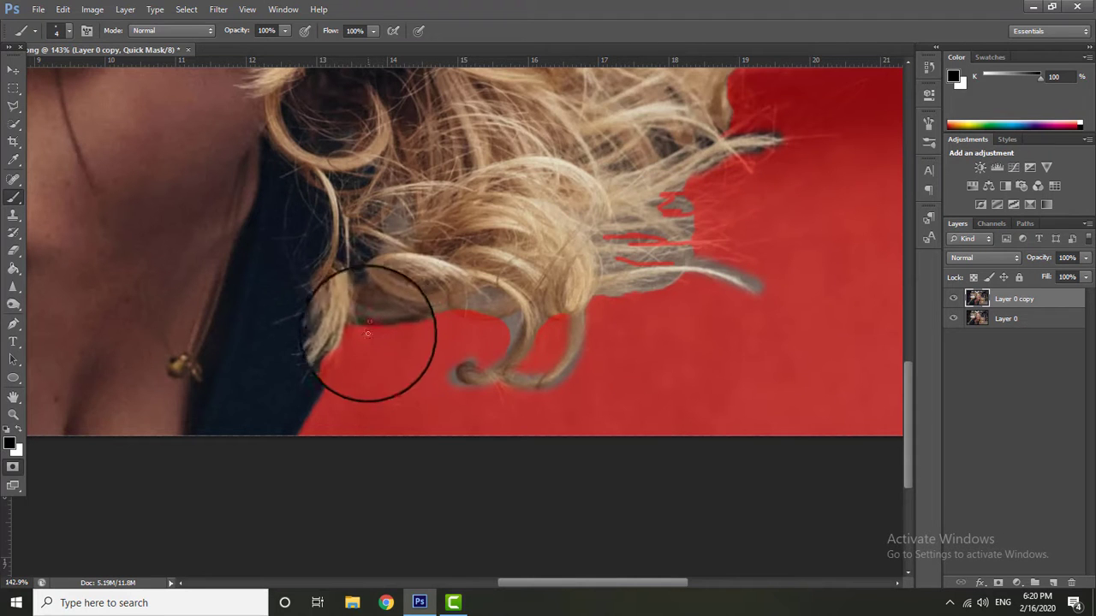
{"action": "left_click", "coordinate": [12, 414]}
{"action": "scroll", "coordinate": [245, 391], "scroll_direction": "down", "scroll_amount": 5}
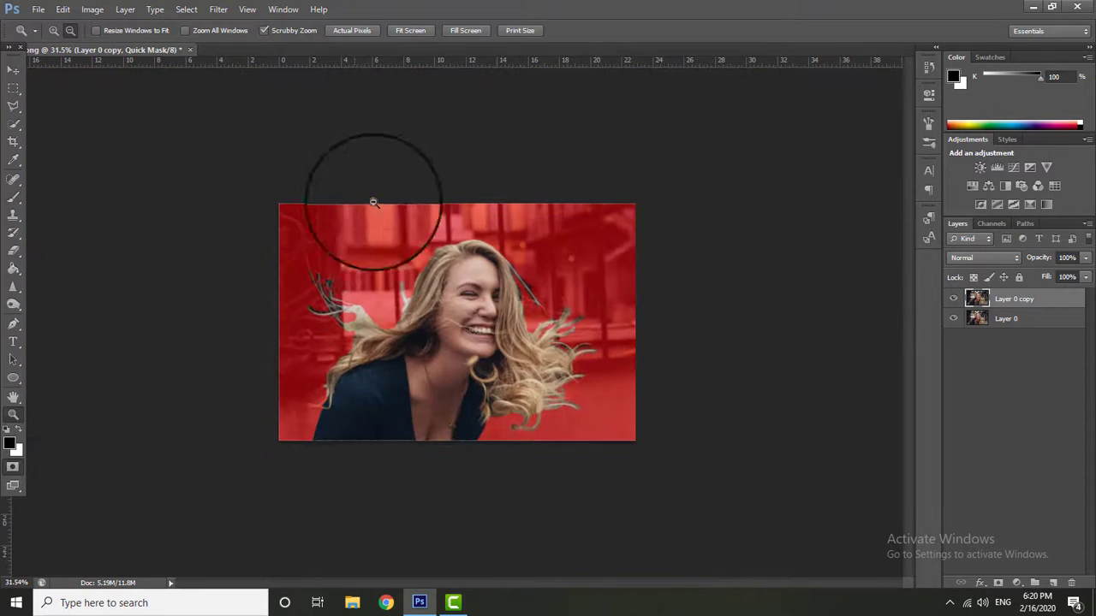
Step: Exit Quick Mask to turn the painted mask back into a selection
{"action": "left_click", "coordinate": [186, 10]}
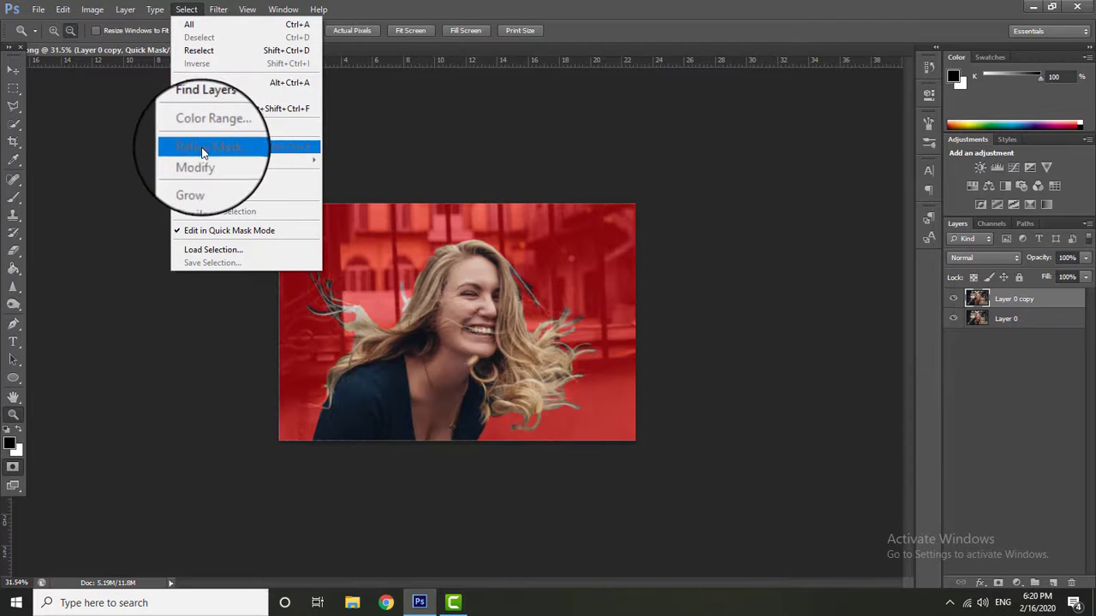
{"action": "left_click", "coordinate": [13, 69]}
{"action": "key", "text": "q"}
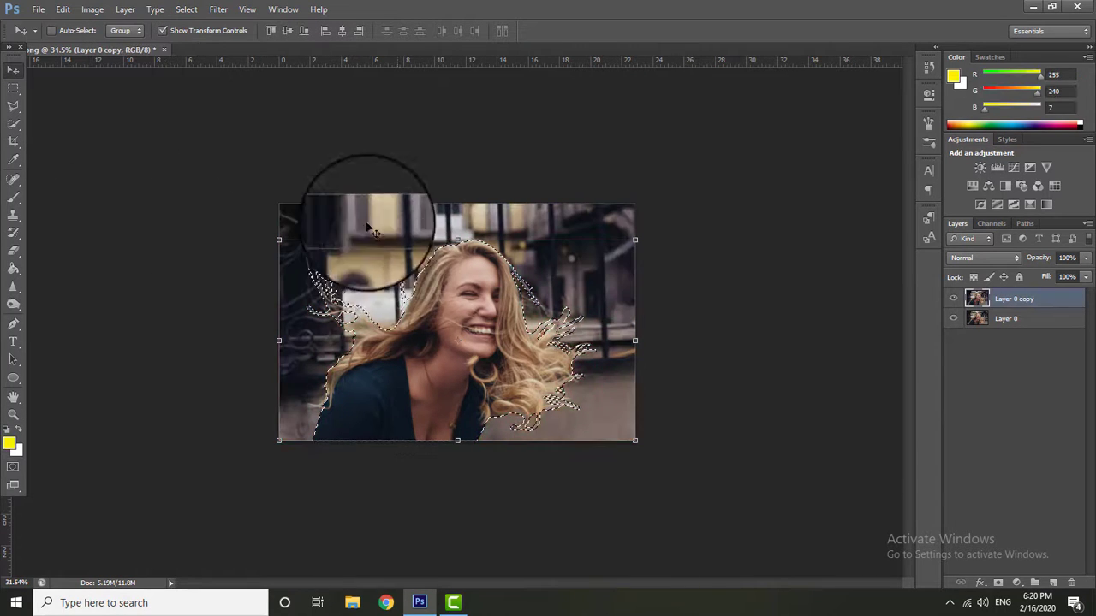
Step: Refine the selection edge with Smart Radius, Radius 155.3, Contrast 7 and Shift Edge -44
{"action": "left_click", "coordinate": [185, 10]}
{"action": "left_click", "coordinate": [245, 142]}
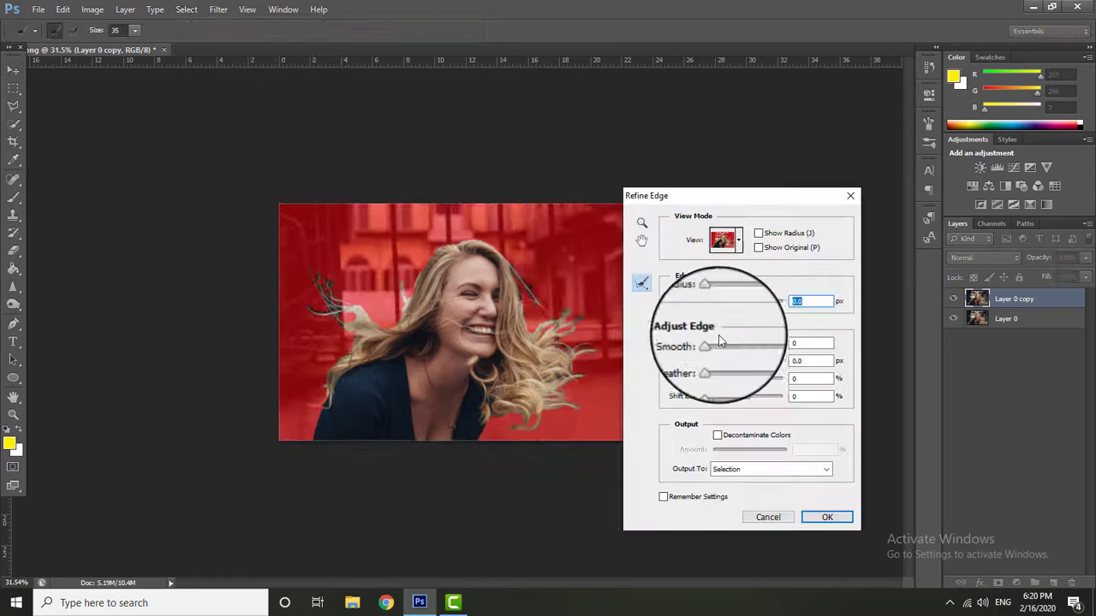
{"action": "left_click", "coordinate": [710, 286]}
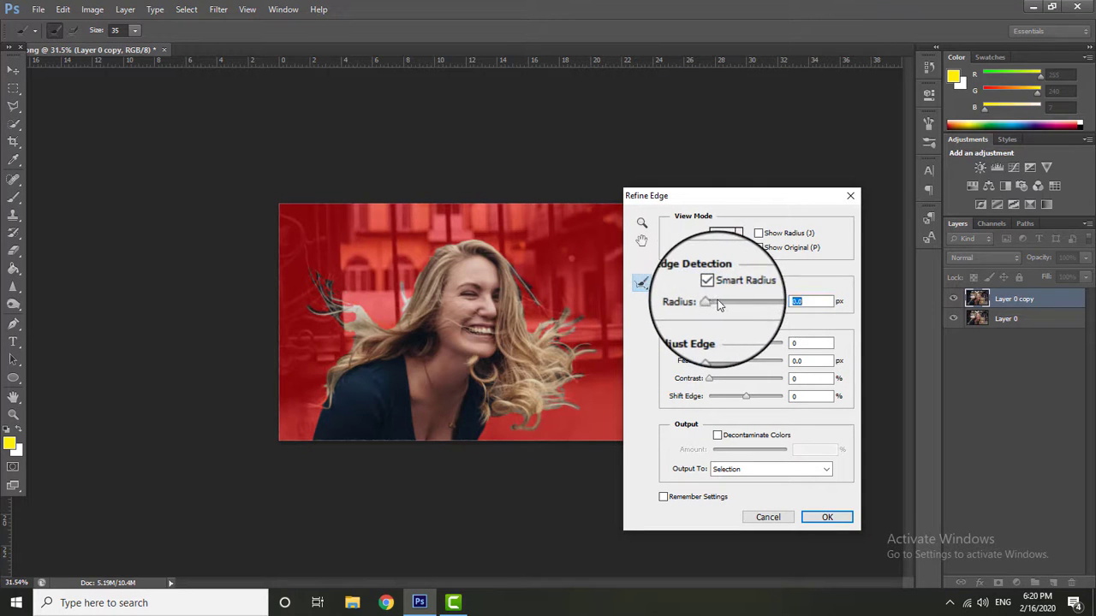
{"action": "left_click_drag", "start_coordinate": [717, 303], "coordinate": [751, 303]}
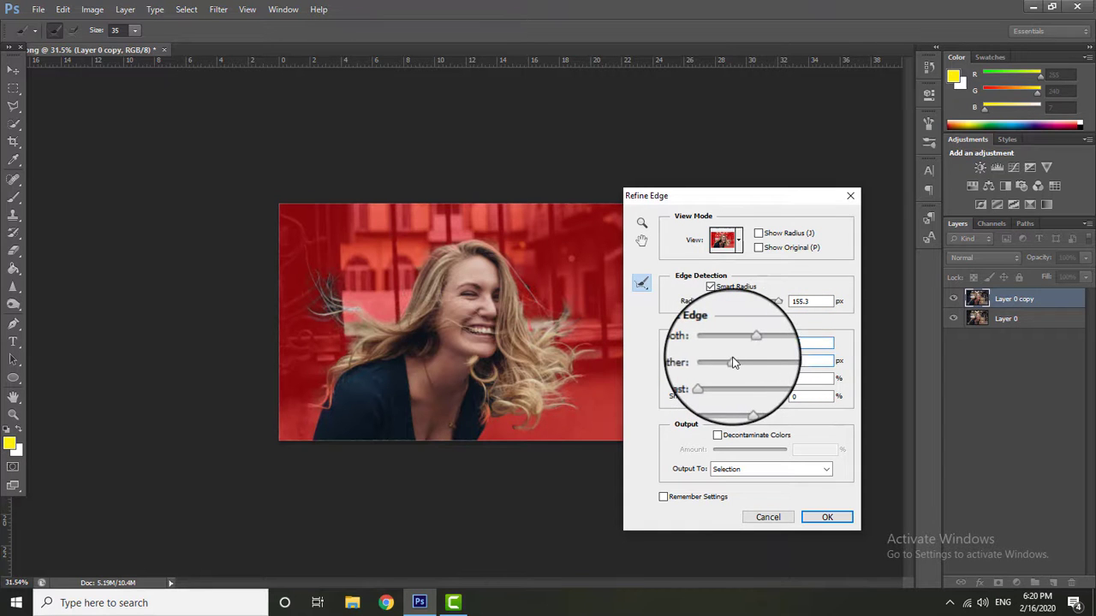
{"action": "left_click_drag", "start_coordinate": [714, 360], "coordinate": [767, 365]}
{"action": "mouse_move", "coordinate": [696, 383]}
{"action": "left_mouse_down"}
{"action": "mouse_move", "coordinate": [736, 380]}
{"action": "mouse_move", "coordinate": [714, 381]}
{"action": "mouse_move", "coordinate": [716, 405]}
{"action": "left_mouse_up"}
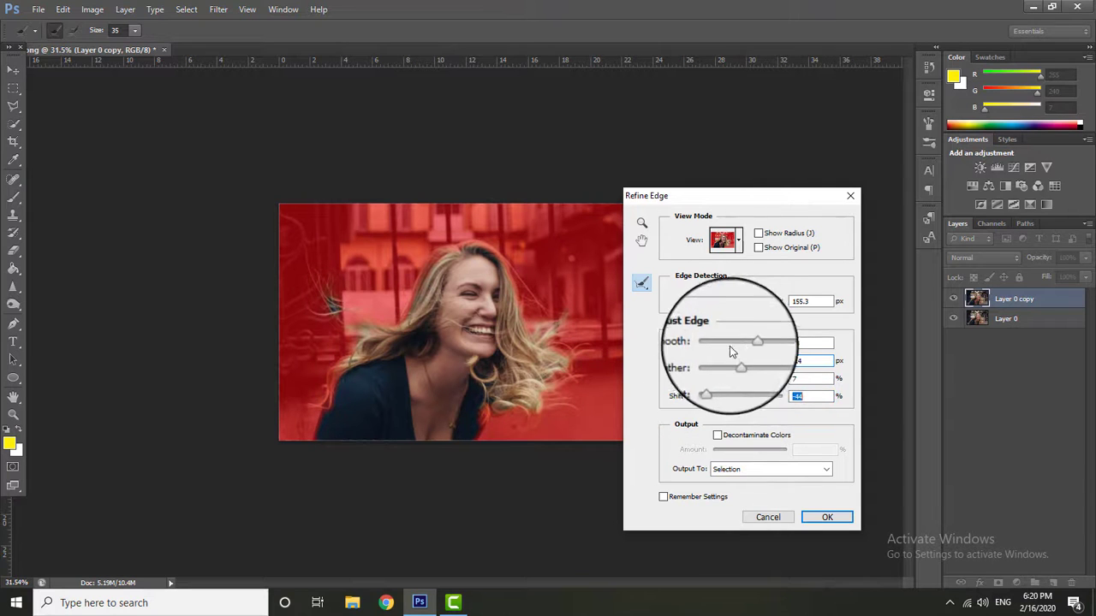
{"action": "mouse_move", "coordinate": [738, 348]}
{"action": "left_mouse_down"}
{"action": "mouse_move", "coordinate": [704, 342]}
{"action": "mouse_move", "coordinate": [713, 366]}
{"action": "left_mouse_up"}
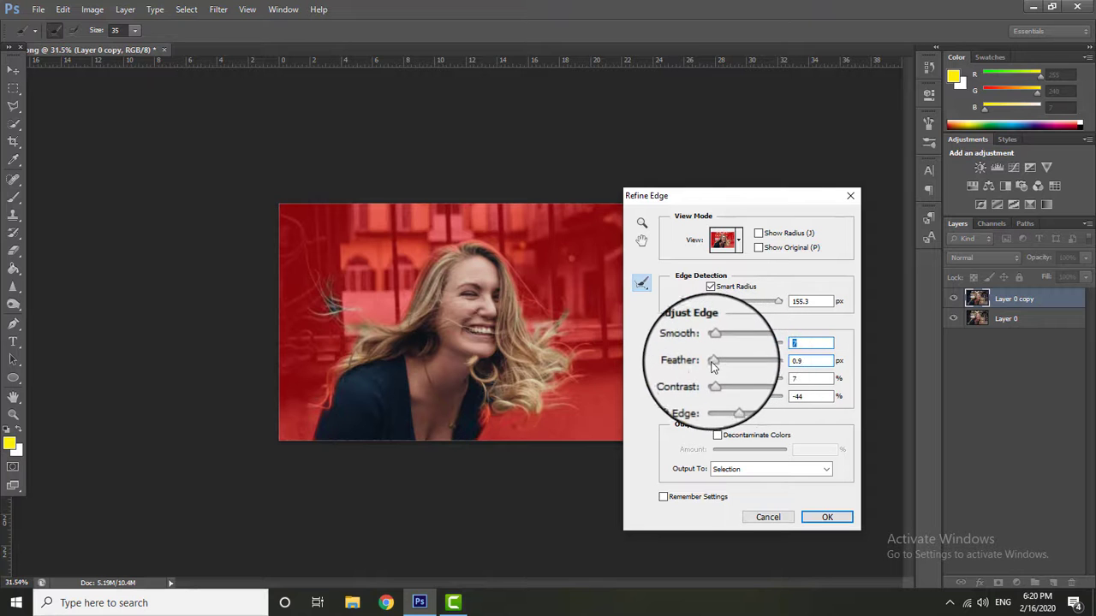
{"action": "left_click", "coordinate": [824, 519]}
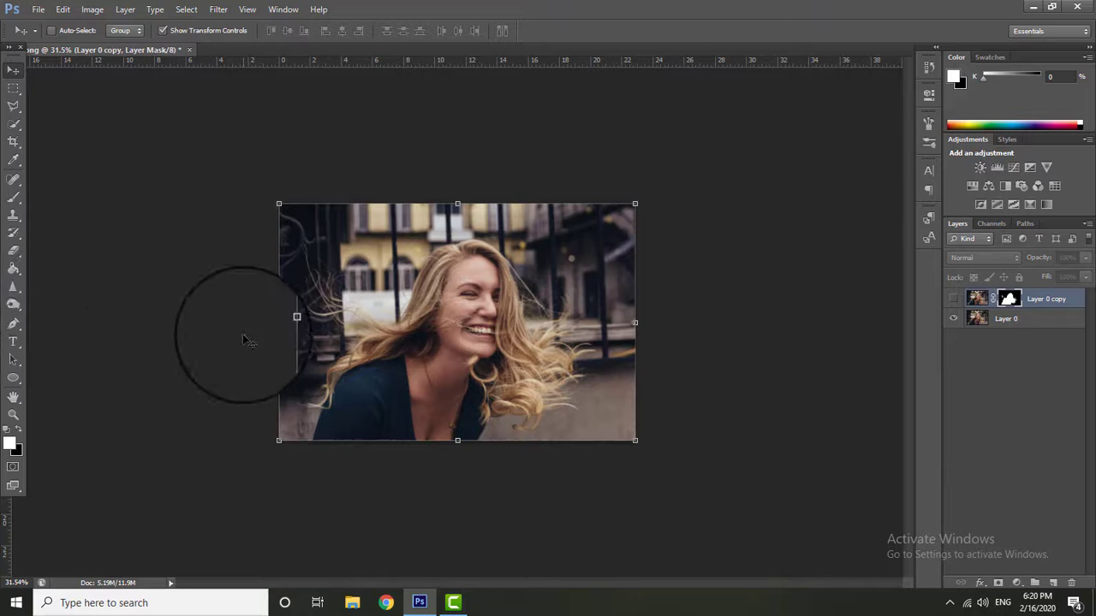
Step: Pick the Spot Healing Brush, dismiss the hidden-layer warning, and make Layer 0 active
{"action": "left_click", "coordinate": [17, 182]}
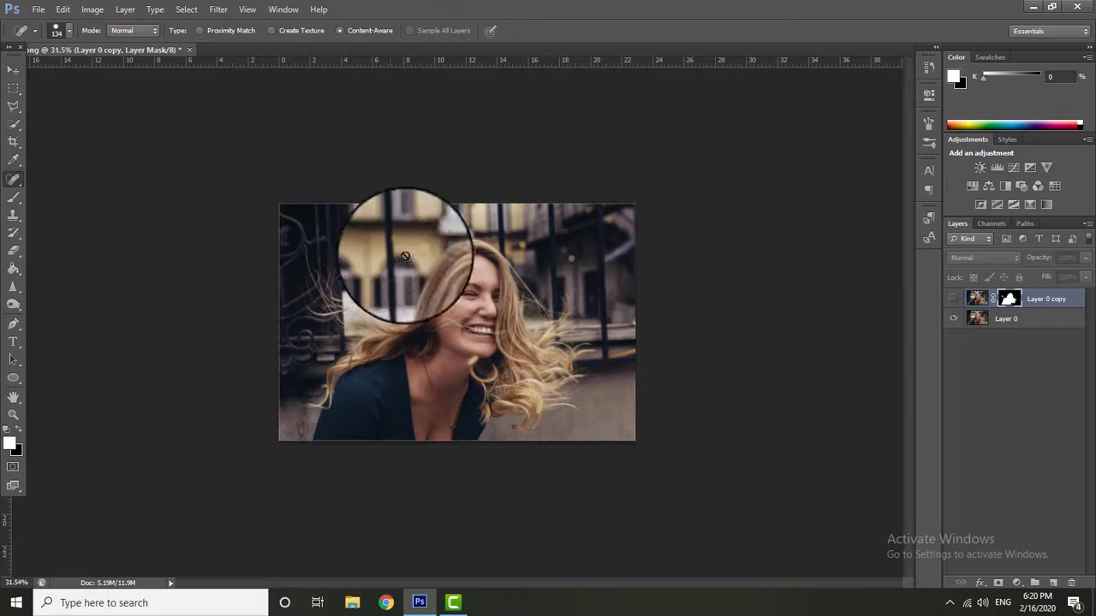
{"action": "left_click", "coordinate": [511, 286]}
{"action": "left_click", "coordinate": [546, 228]}
{"action": "left_click", "coordinate": [993, 319]}
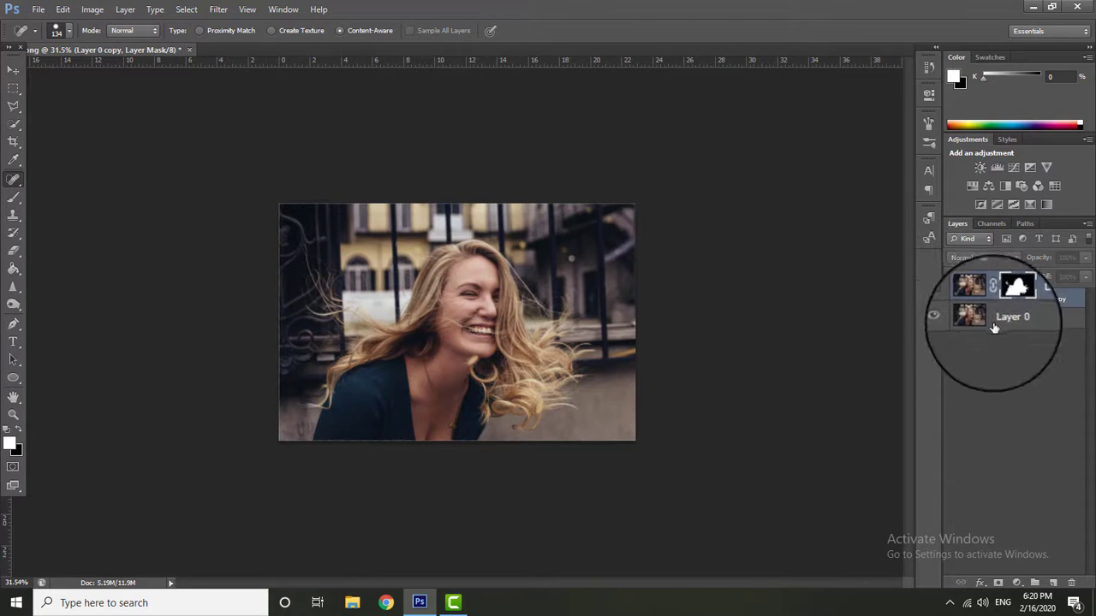
Step: Heal the woman's face, hair and body out of the street background on Layer 0
{"action": "mouse_move", "coordinate": [470, 268]}
{"action": "left_mouse_down"}
{"action": "mouse_move", "coordinate": [428, 303]}
{"action": "mouse_move", "coordinate": [416, 295]}
{"action": "left_mouse_up"}
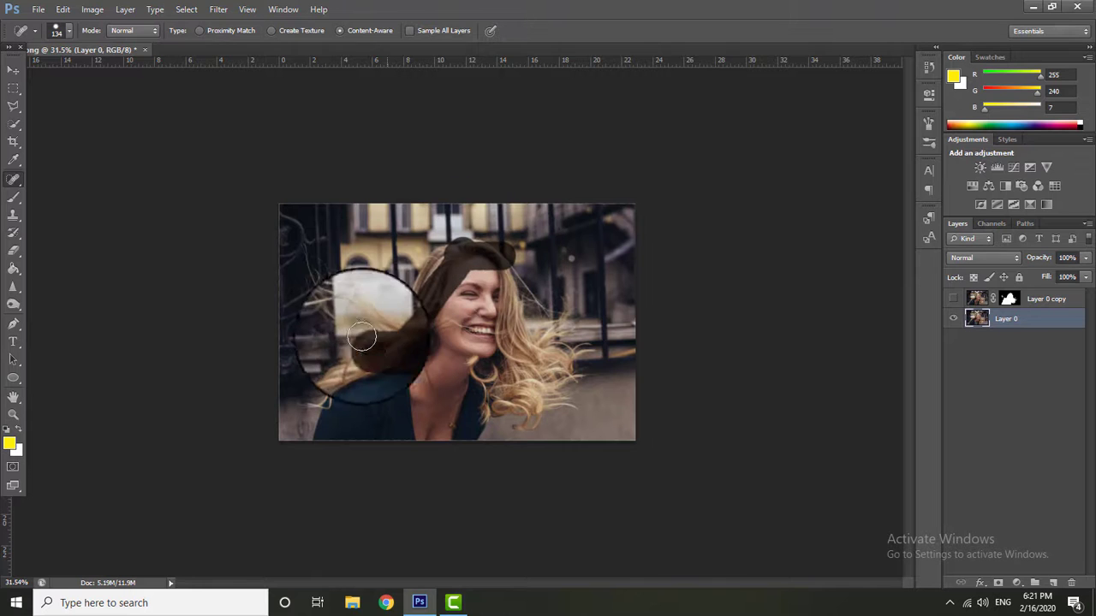
{"action": "mouse_move", "coordinate": [343, 248]}
{"action": "left_mouse_down"}
{"action": "mouse_move", "coordinate": [311, 426]}
{"action": "mouse_move", "coordinate": [428, 360]}
{"action": "mouse_move", "coordinate": [467, 420]}
{"action": "mouse_move", "coordinate": [452, 331]}
{"action": "left_mouse_up"}
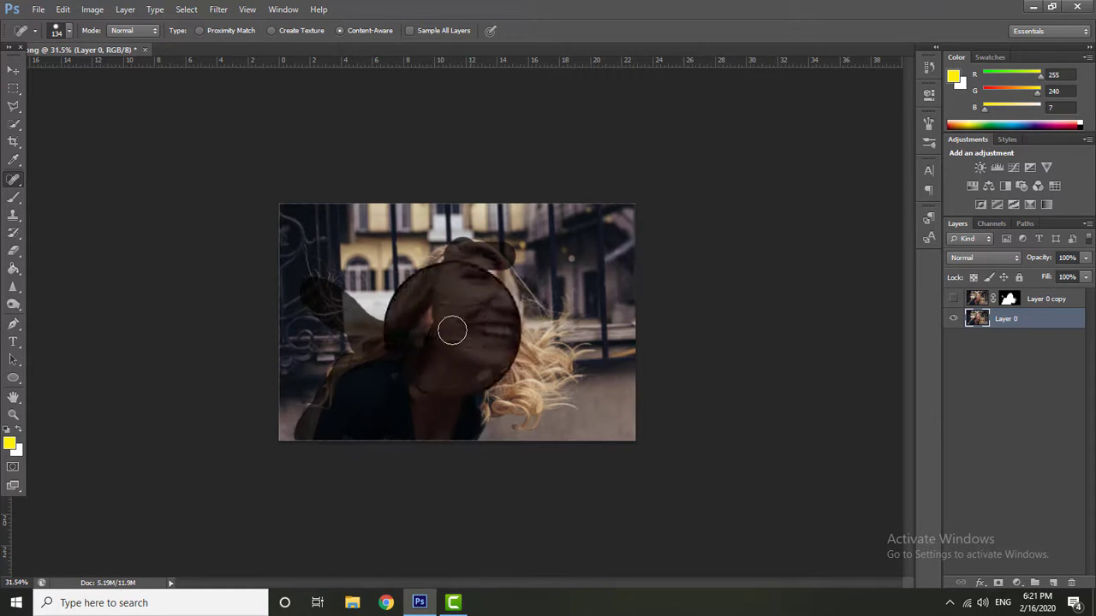
{"action": "mouse_move", "coordinate": [522, 346]}
{"action": "left_mouse_down"}
{"action": "mouse_move", "coordinate": [550, 325]}
{"action": "mouse_move", "coordinate": [499, 282]}
{"action": "mouse_move", "coordinate": [574, 374]}
{"action": "mouse_move", "coordinate": [478, 409]}
{"action": "mouse_move", "coordinate": [511, 362]}
{"action": "mouse_move", "coordinate": [504, 335]}
{"action": "mouse_move", "coordinate": [523, 416]}
{"action": "mouse_move", "coordinate": [564, 400]}
{"action": "mouse_move", "coordinate": [519, 357]}
{"action": "mouse_move", "coordinate": [322, 413]}
{"action": "left_mouse_up"}
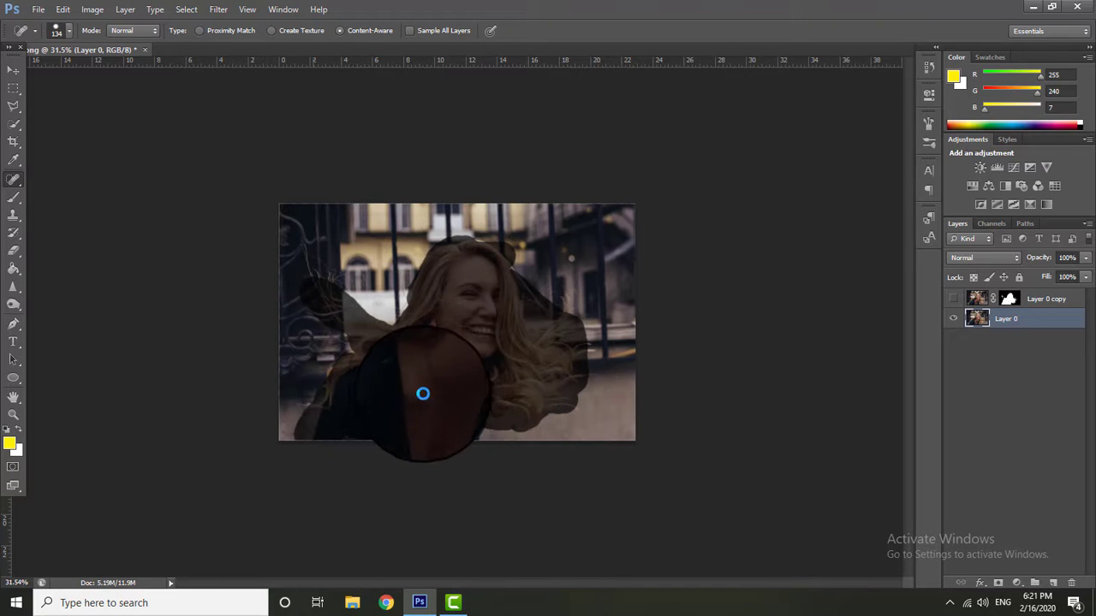
{"action": "left_click_drag", "start_coordinate": [428, 393], "coordinate": [464, 363]}
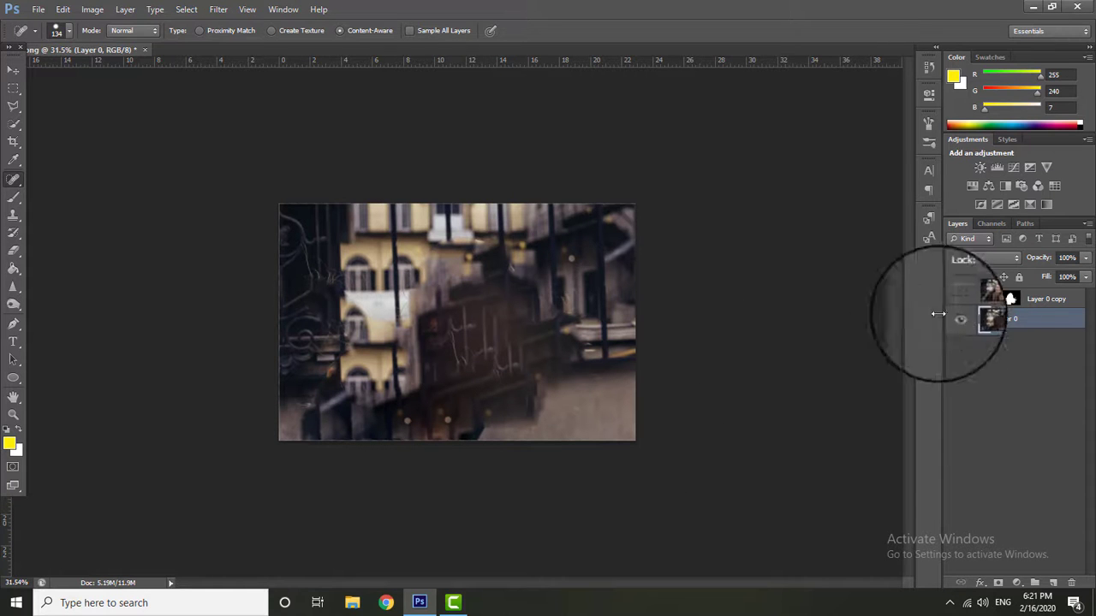
Step: Apply a 36-pixel Gaussian Blur to Layer 0
{"action": "key", "text": "v"}
{"action": "left_click", "coordinate": [218, 9]}
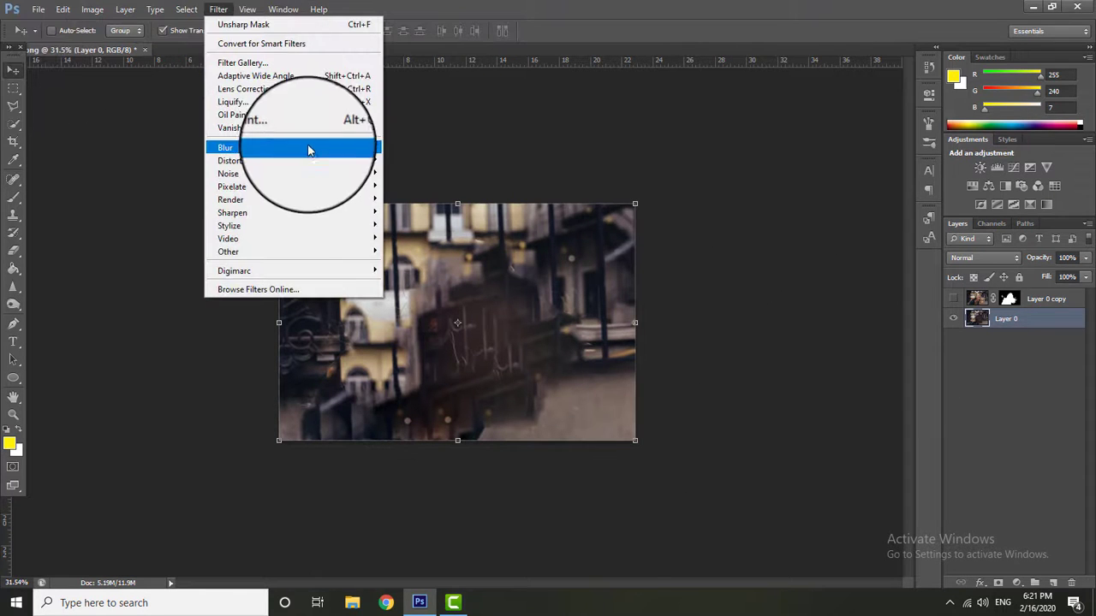
{"action": "mouse_move", "coordinate": [257, 147]}
{"action": "left_click", "coordinate": [402, 244]}
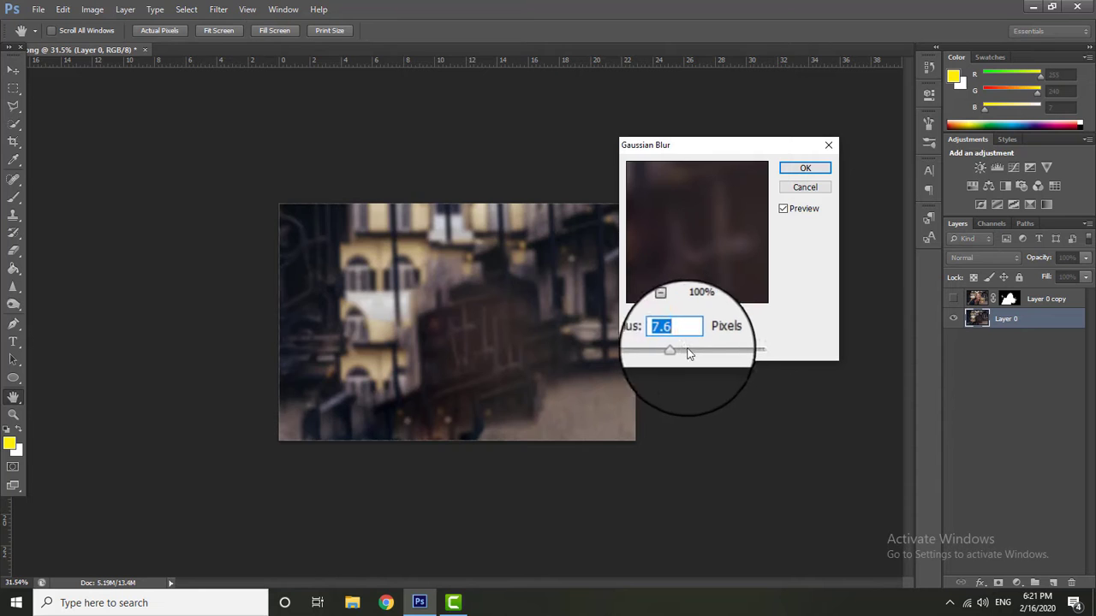
{"action": "left_click_drag", "start_coordinate": [690, 351], "coordinate": [696, 350]}
{"action": "left_click", "coordinate": [795, 174]}
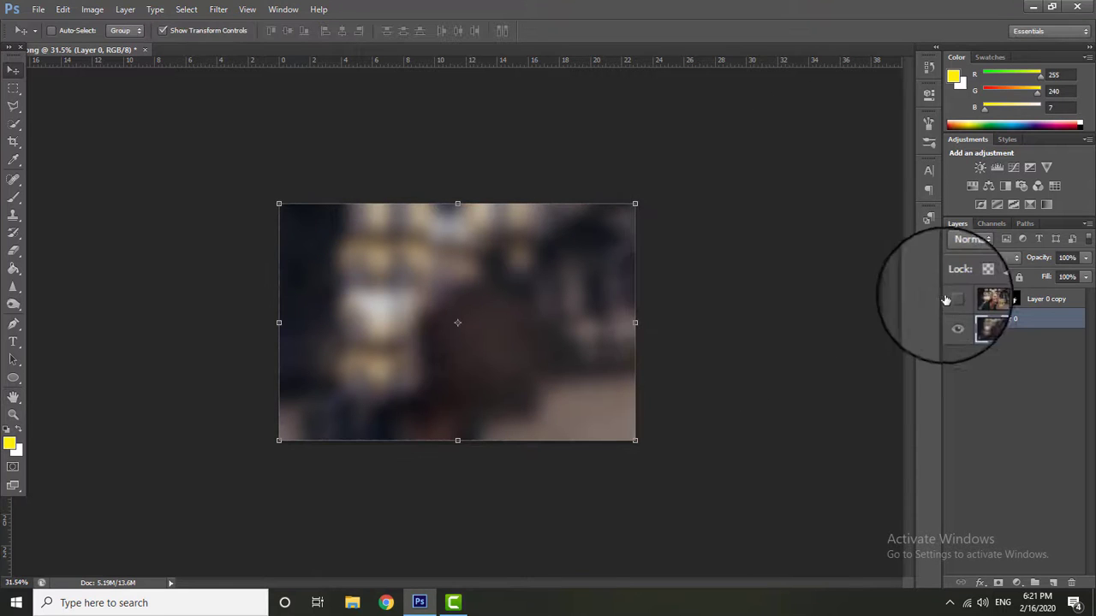
Step: Show Layer 0 copy over the blurred background and zoom in to inspect the composite
{"action": "left_click", "coordinate": [953, 298]}
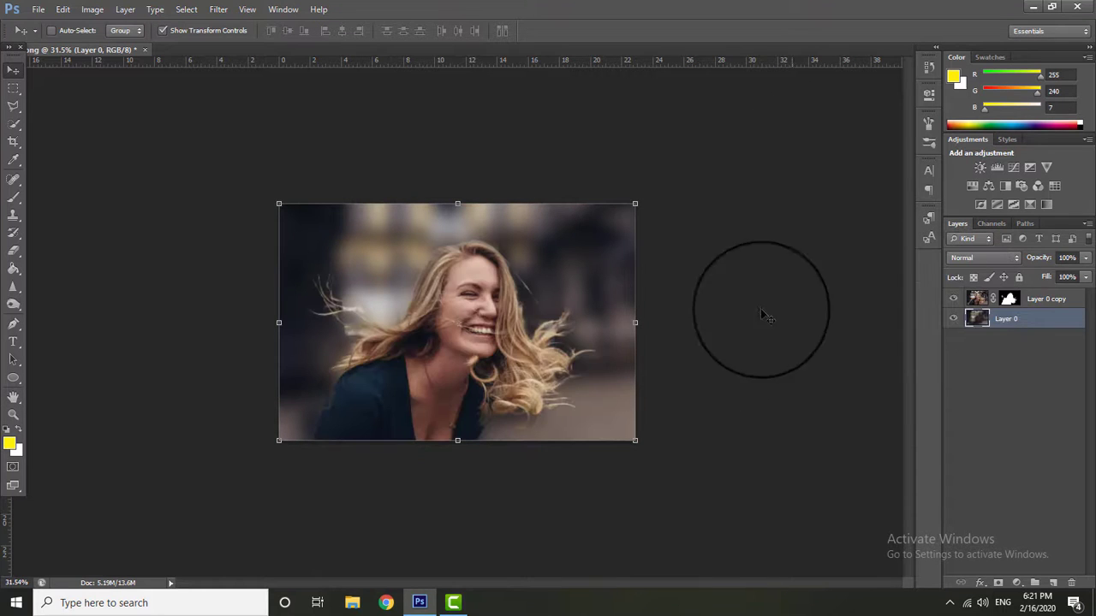
{"action": "left_click", "coordinate": [17, 412]}
{"action": "mouse_move", "coordinate": [428, 391]}
{"action": "left_mouse_down"}
{"action": "mouse_move", "coordinate": [447, 392]}
{"action": "mouse_move", "coordinate": [416, 391]}
{"action": "left_mouse_up"}
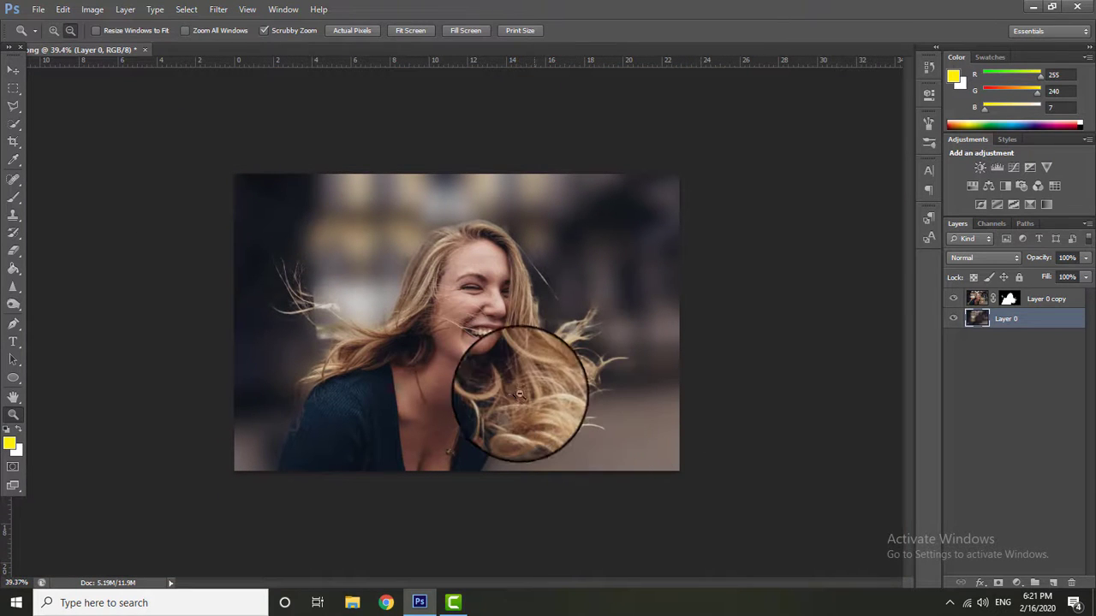
{"action": "left_click_drag", "start_coordinate": [512, 392], "coordinate": [647, 352]}
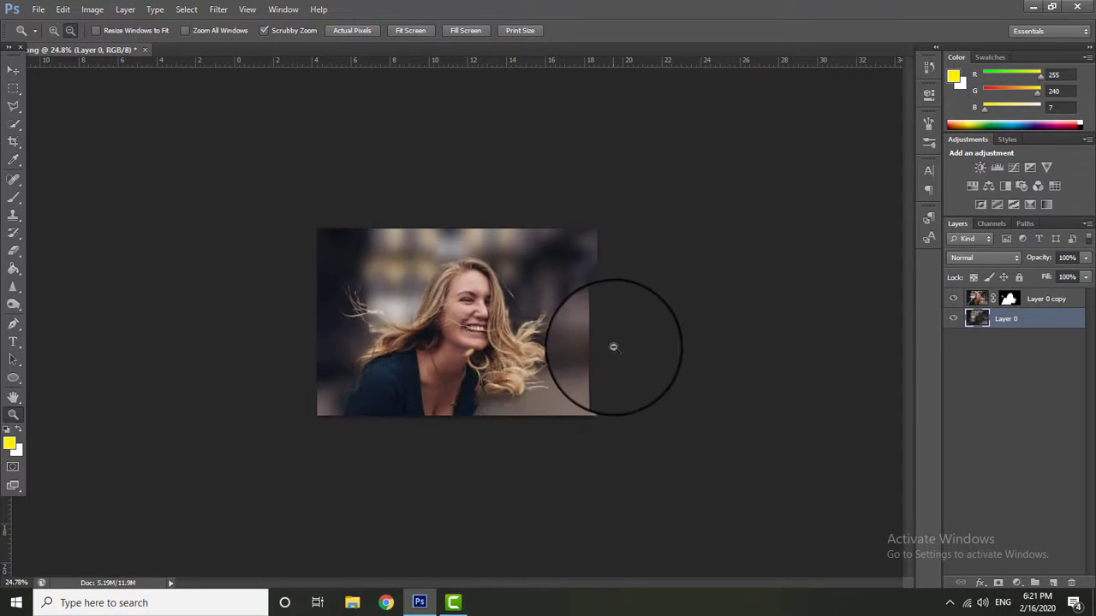